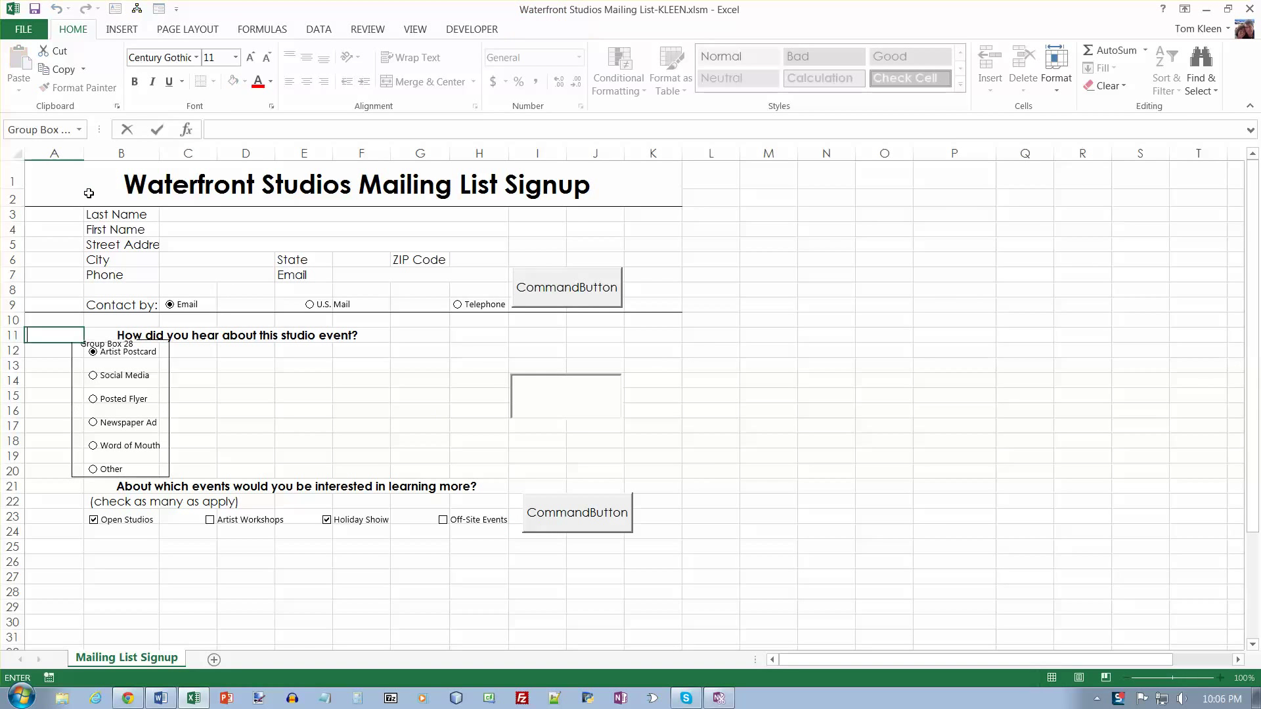
Select both the upper and lower command buttons on the signup form
{"action": "left_click", "coordinate": [88, 193]}
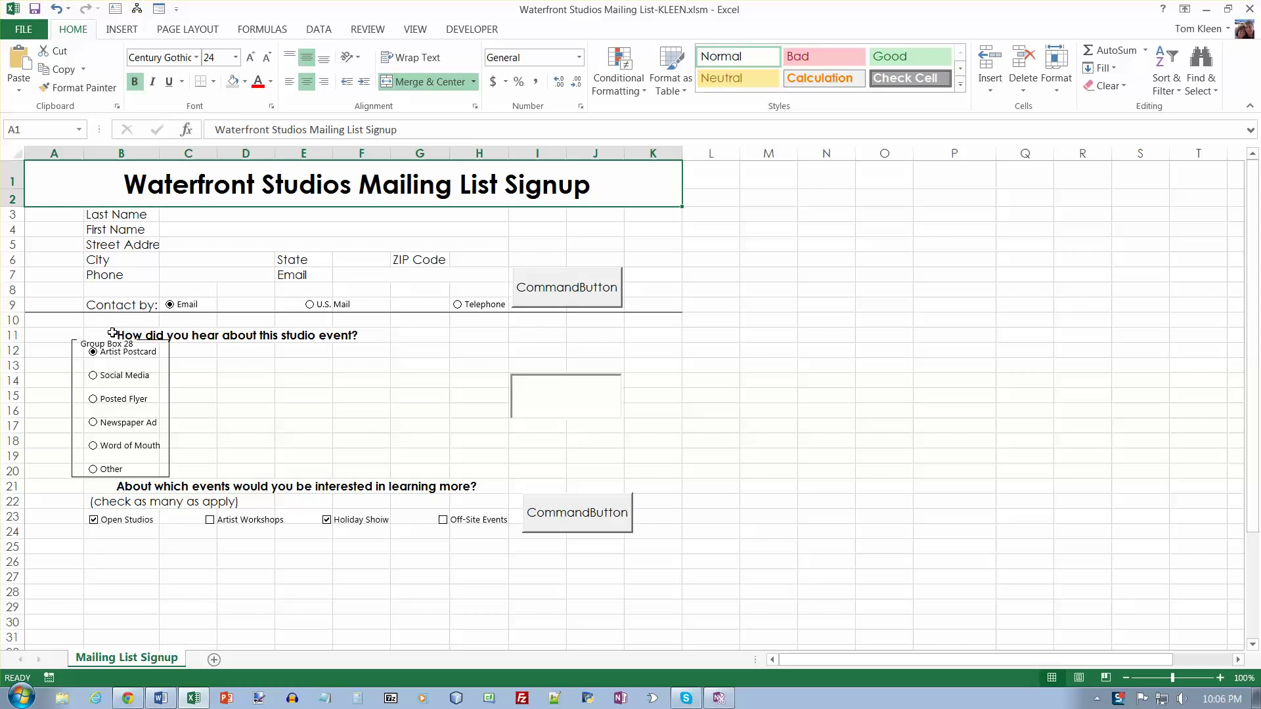
{"action": "left_click", "coordinate": [555, 293]}
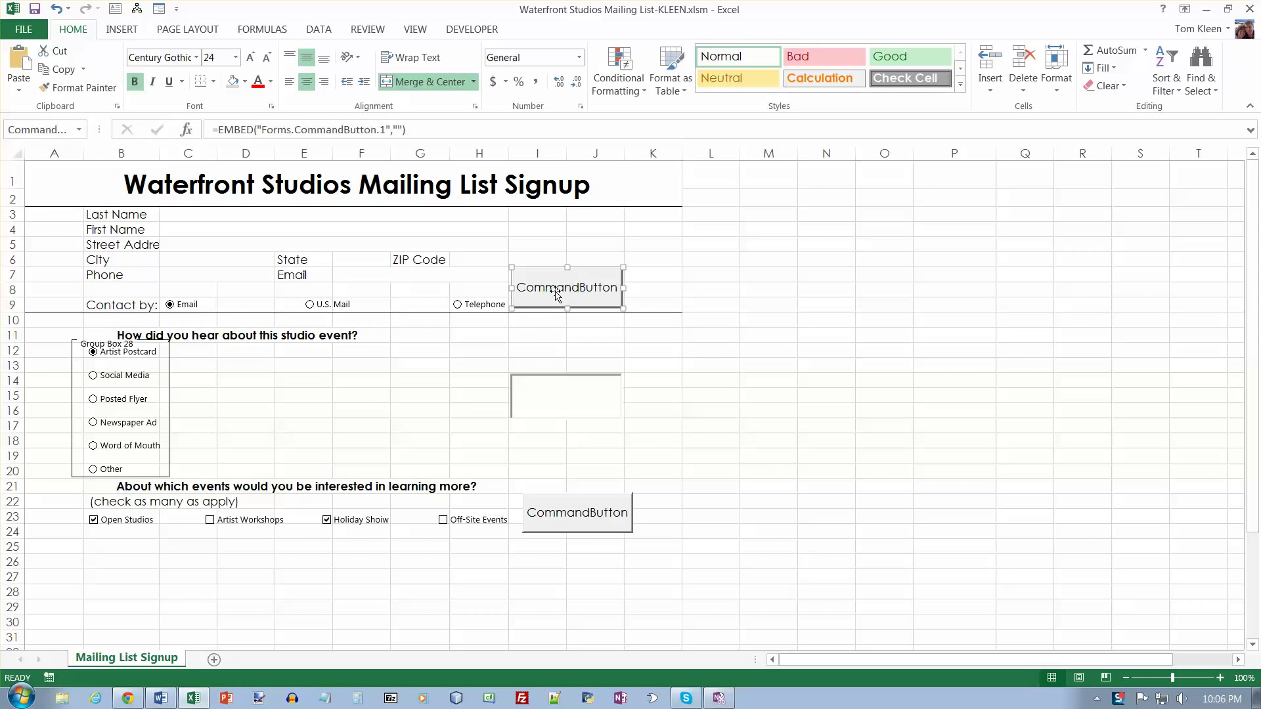
{"action": "left_click", "coordinate": [578, 510], "text": "ctrl"}
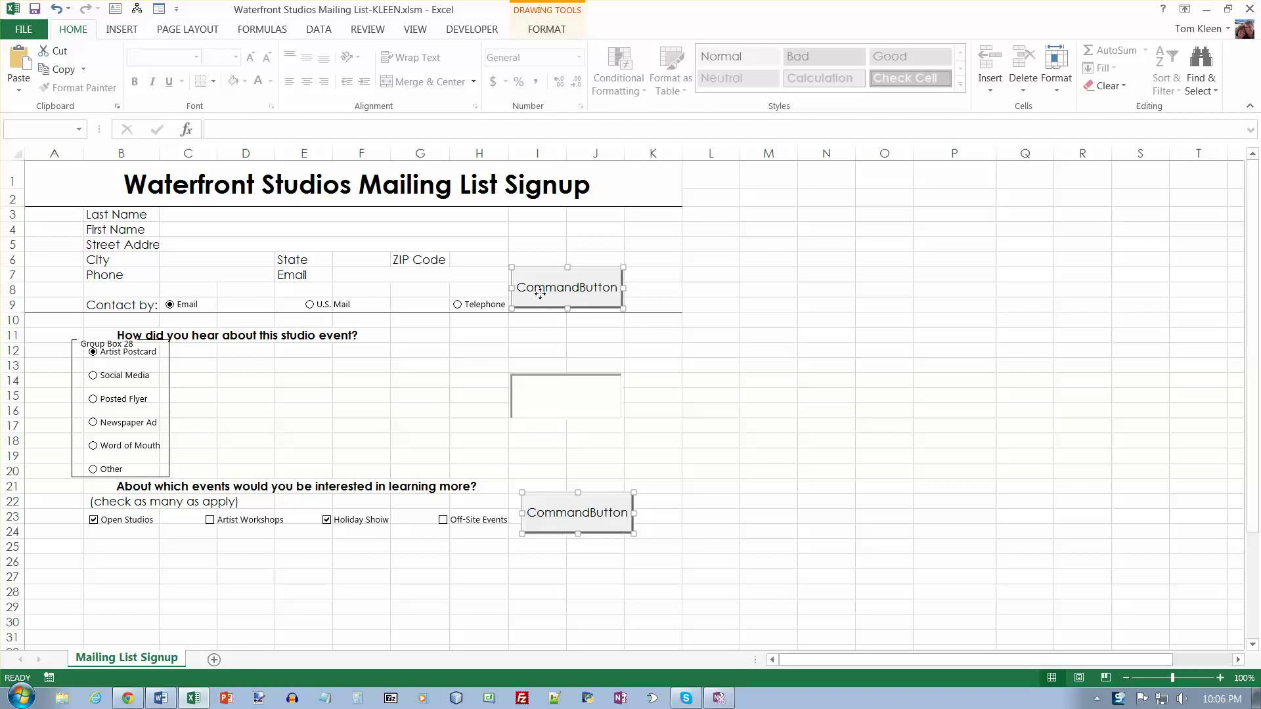
Open the buttons' Size and Properties pane and the Properties window
{"action": "left_click", "coordinate": [472, 28]}
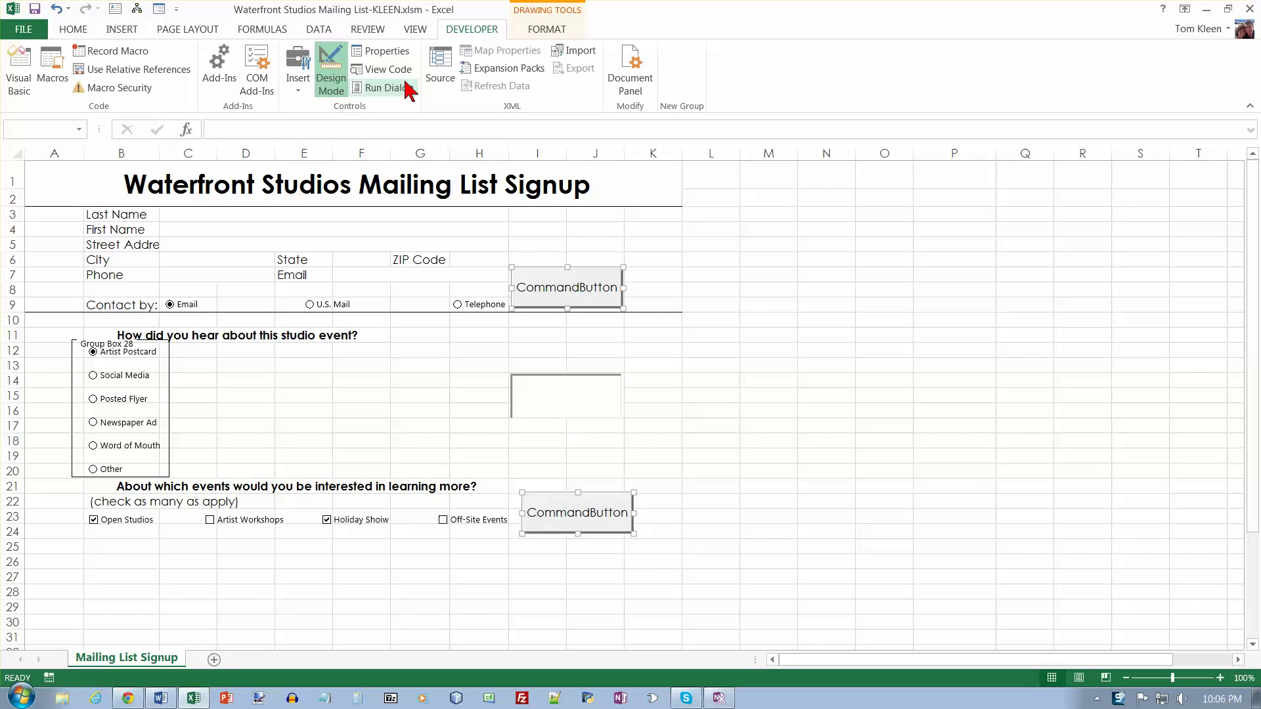
{"action": "left_click", "coordinate": [380, 52]}
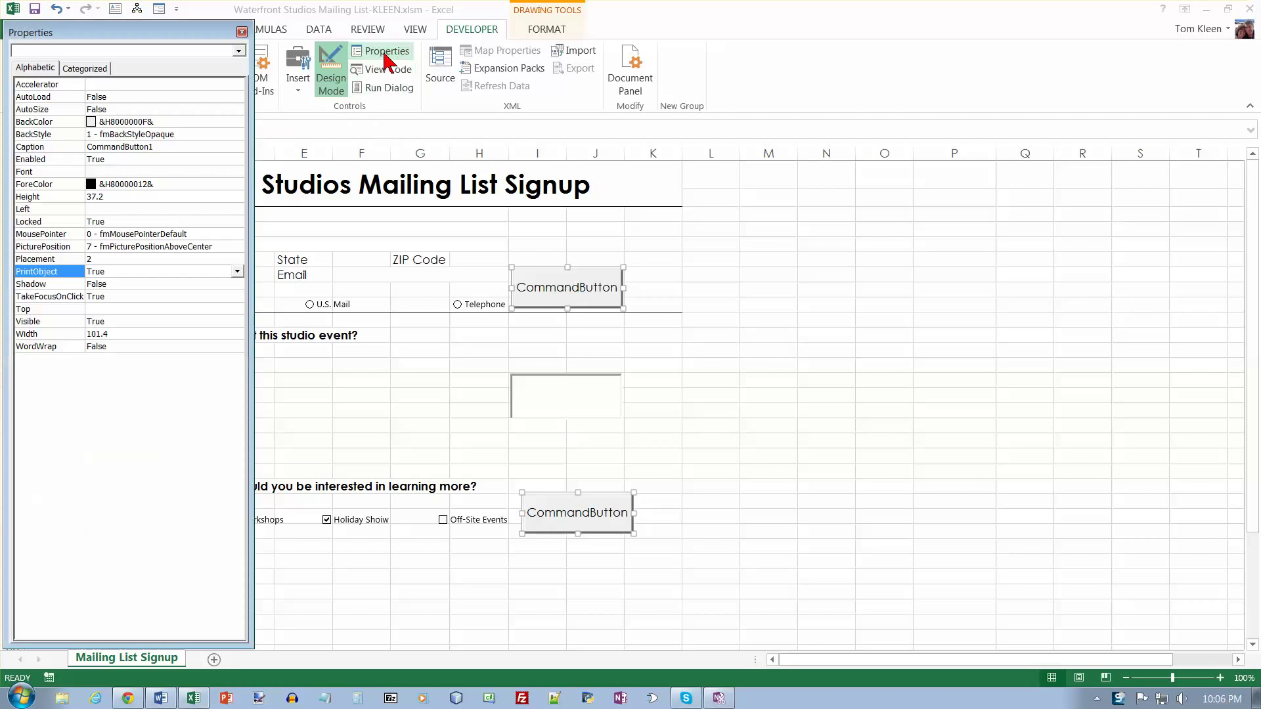
{"action": "left_click", "coordinate": [242, 32]}
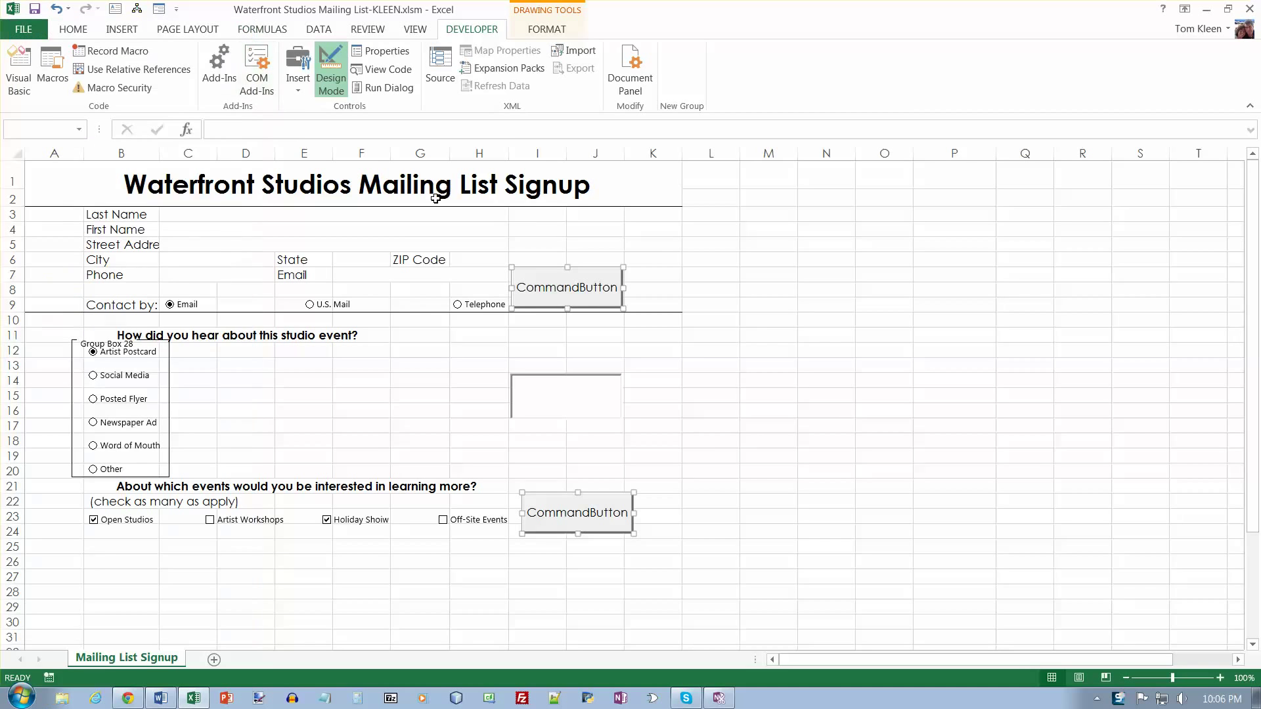
{"action": "right_click", "coordinate": [565, 273]}
{"action": "mouse_move", "coordinate": [605, 409]}
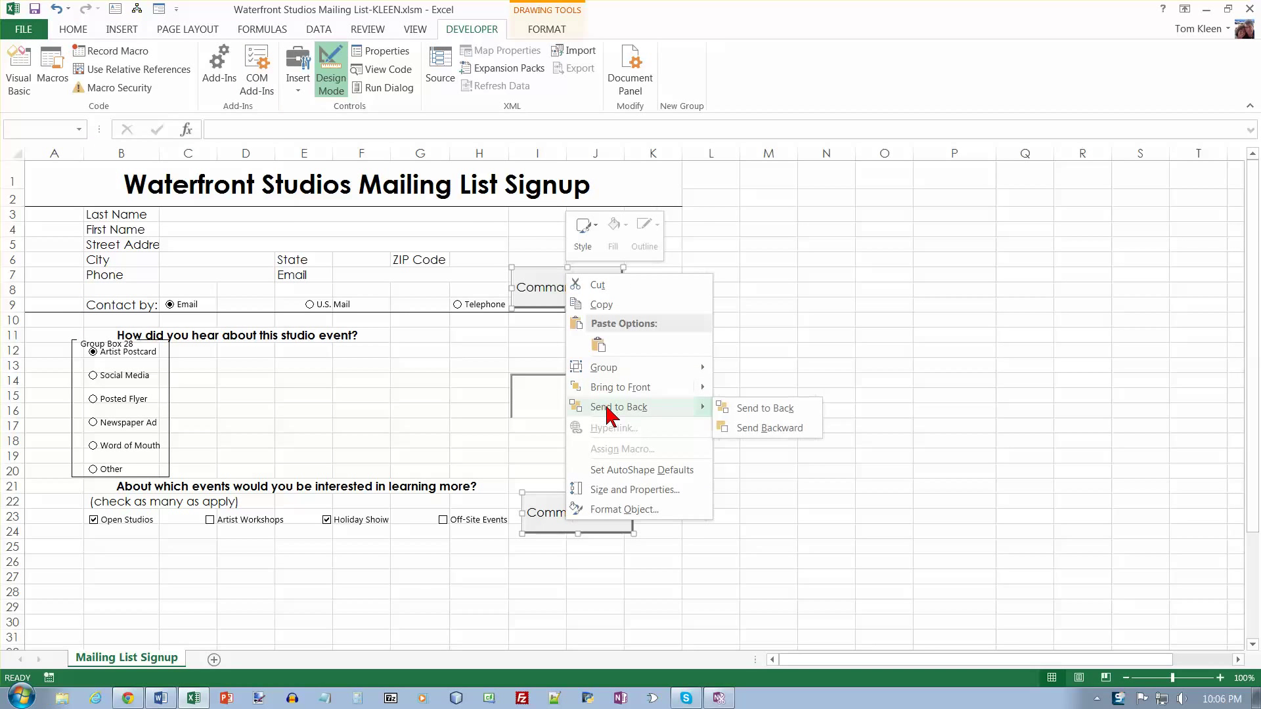
{"action": "right_click", "coordinate": [549, 289]}
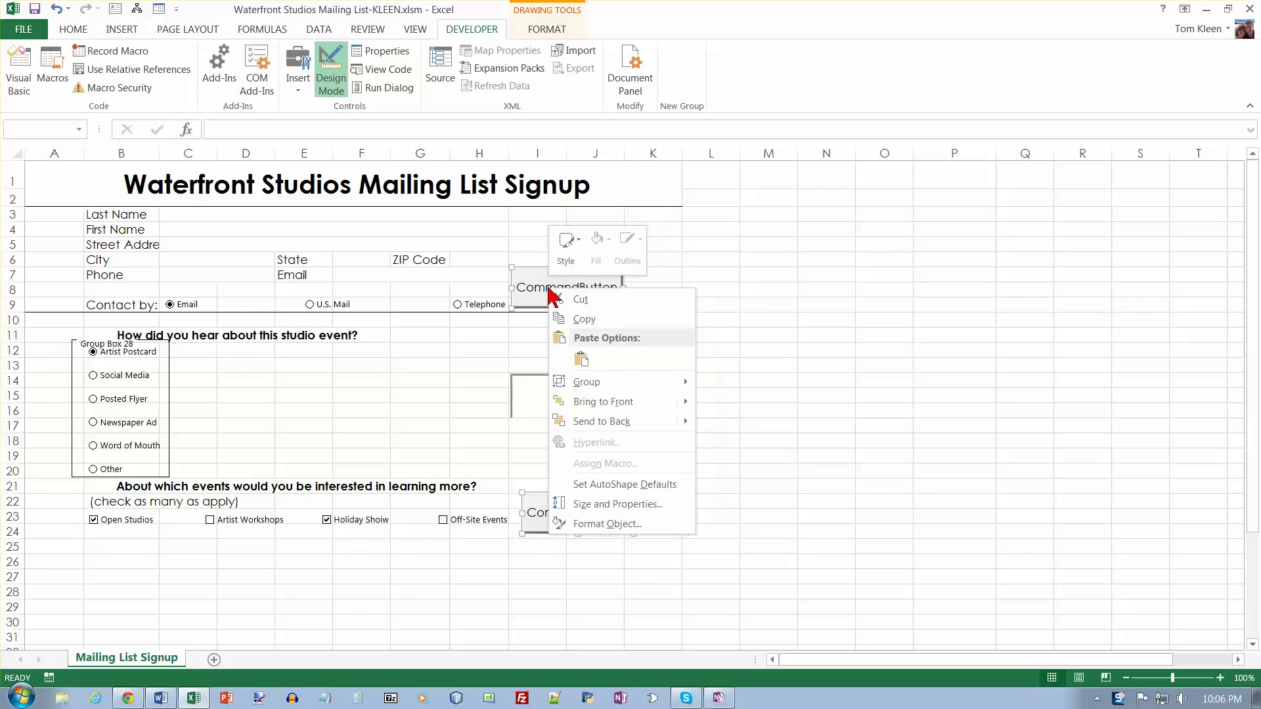
{"action": "left_click", "coordinate": [630, 504]}
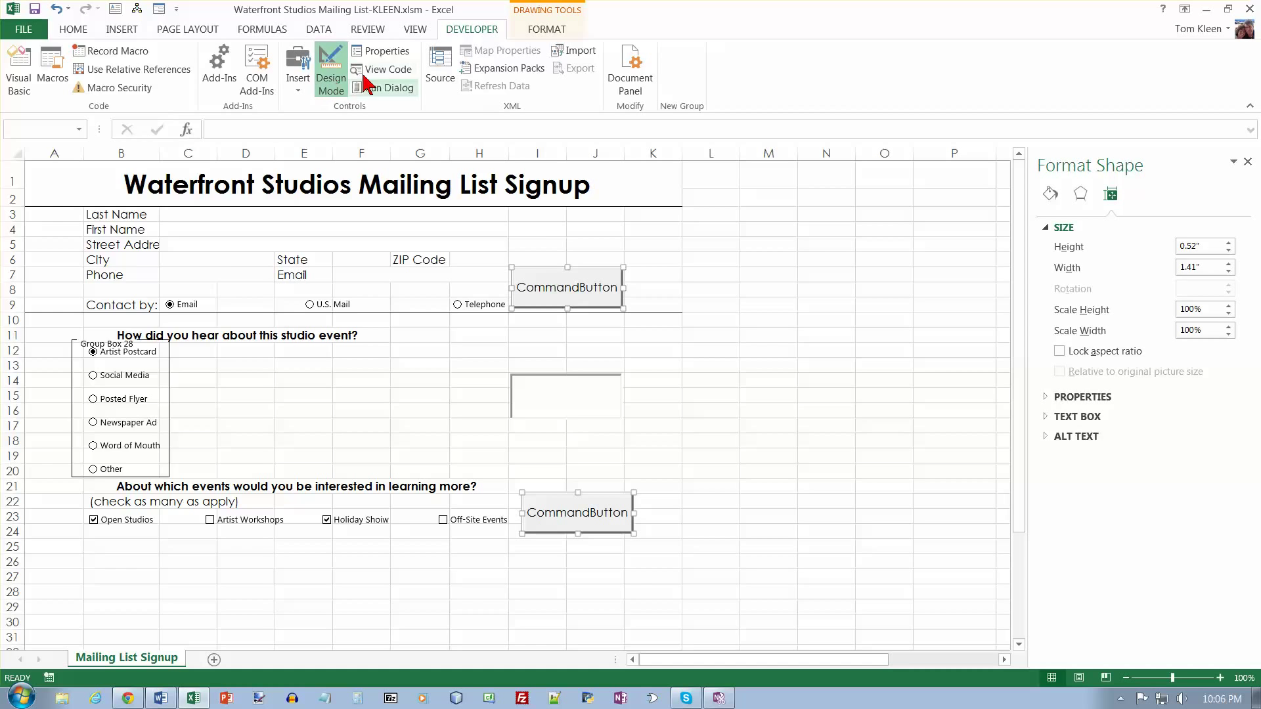
{"action": "left_click", "coordinate": [380, 52]}
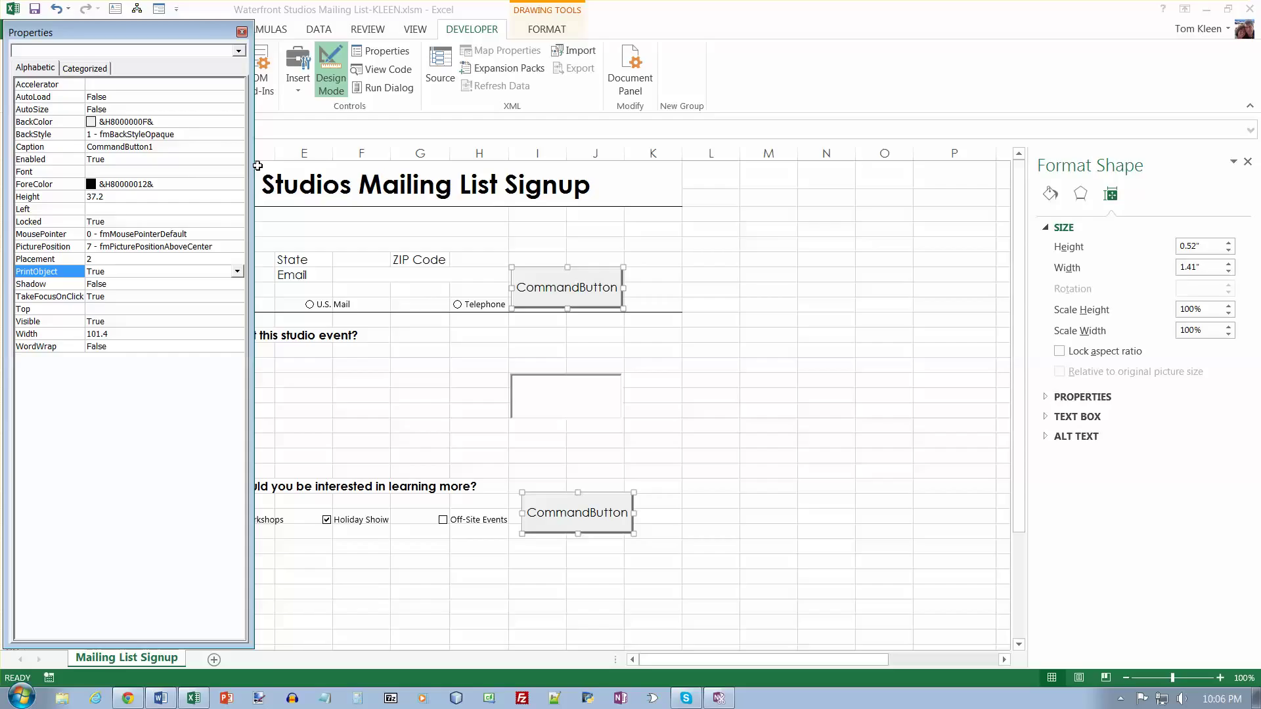
Set both buttons' BackColor to the teal palette swatch (&H00808000&)
{"action": "left_click", "coordinate": [173, 123]}
{"action": "left_click", "coordinate": [237, 122]}
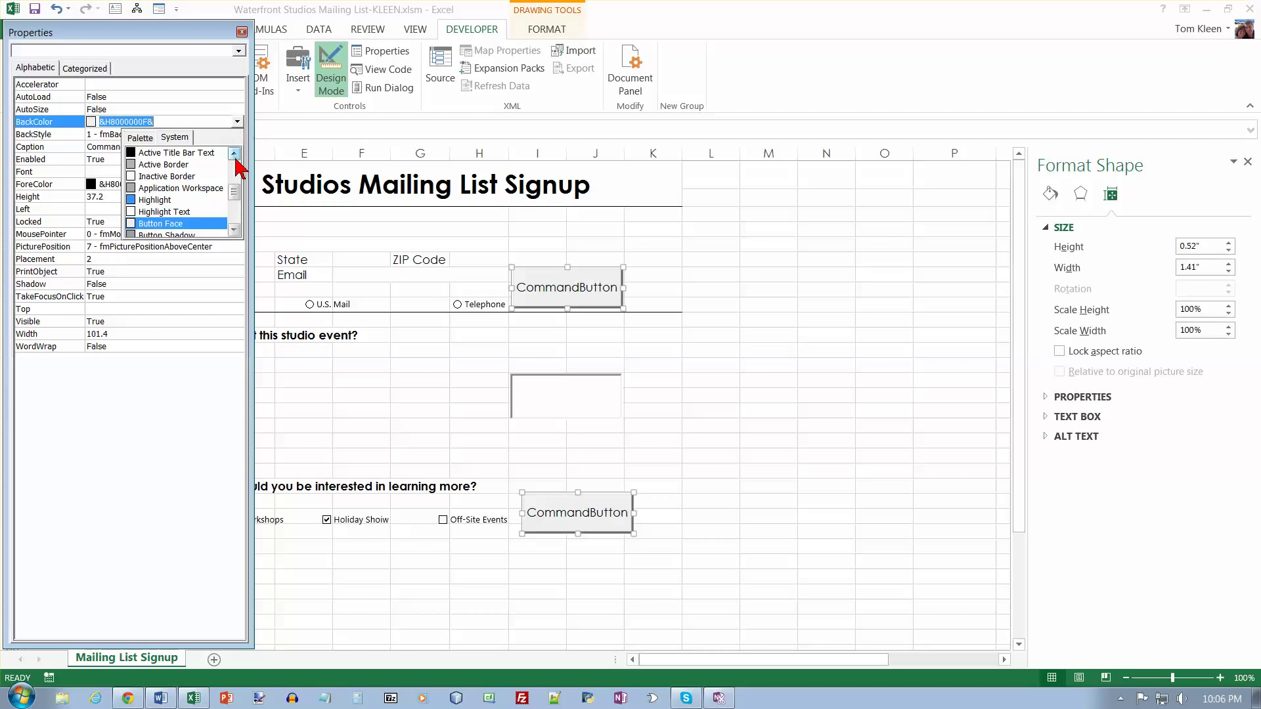
{"action": "left_click", "coordinate": [157, 139]}
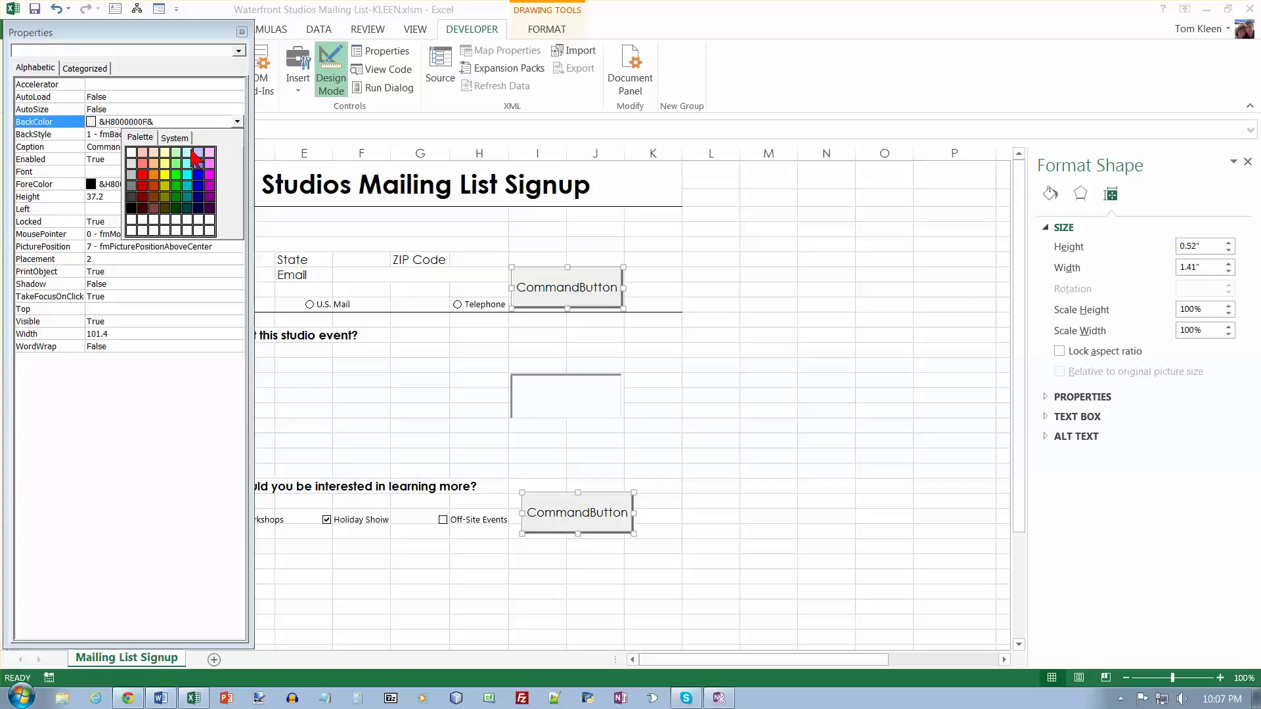
{"action": "left_click", "coordinate": [187, 190]}
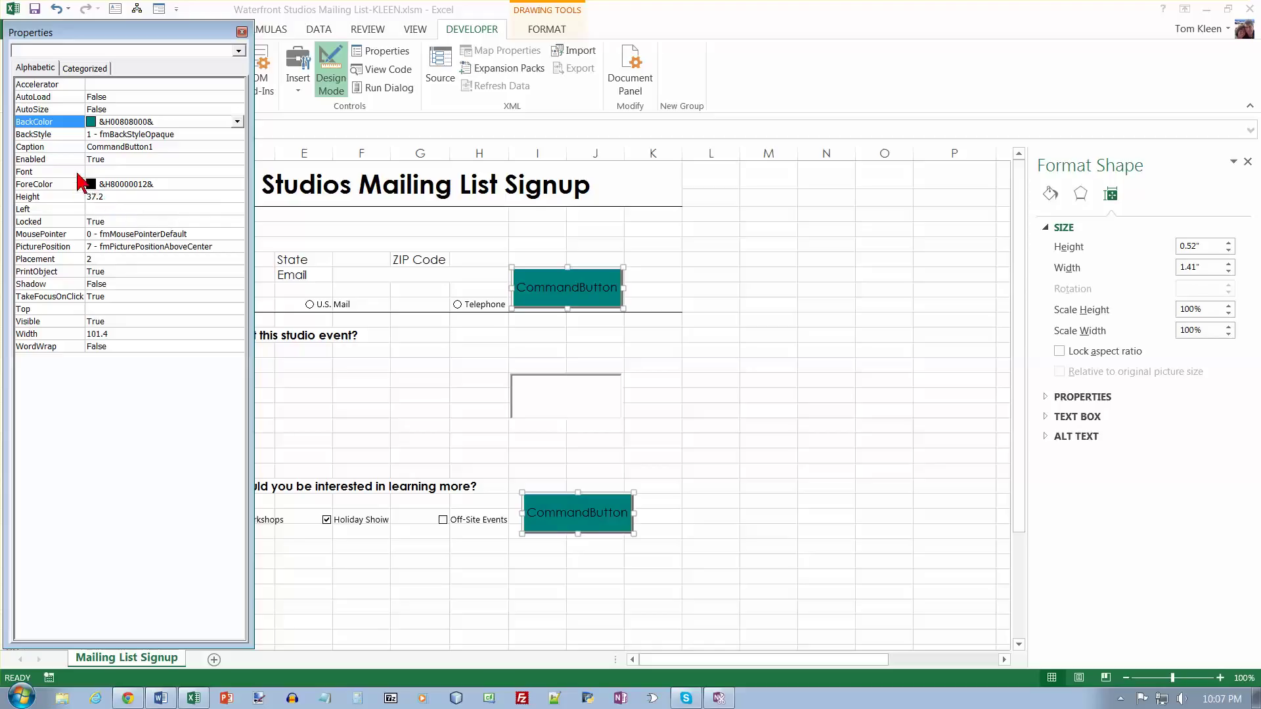
{"action": "left_click", "coordinate": [128, 172]}
{"action": "left_click", "coordinate": [237, 172]}
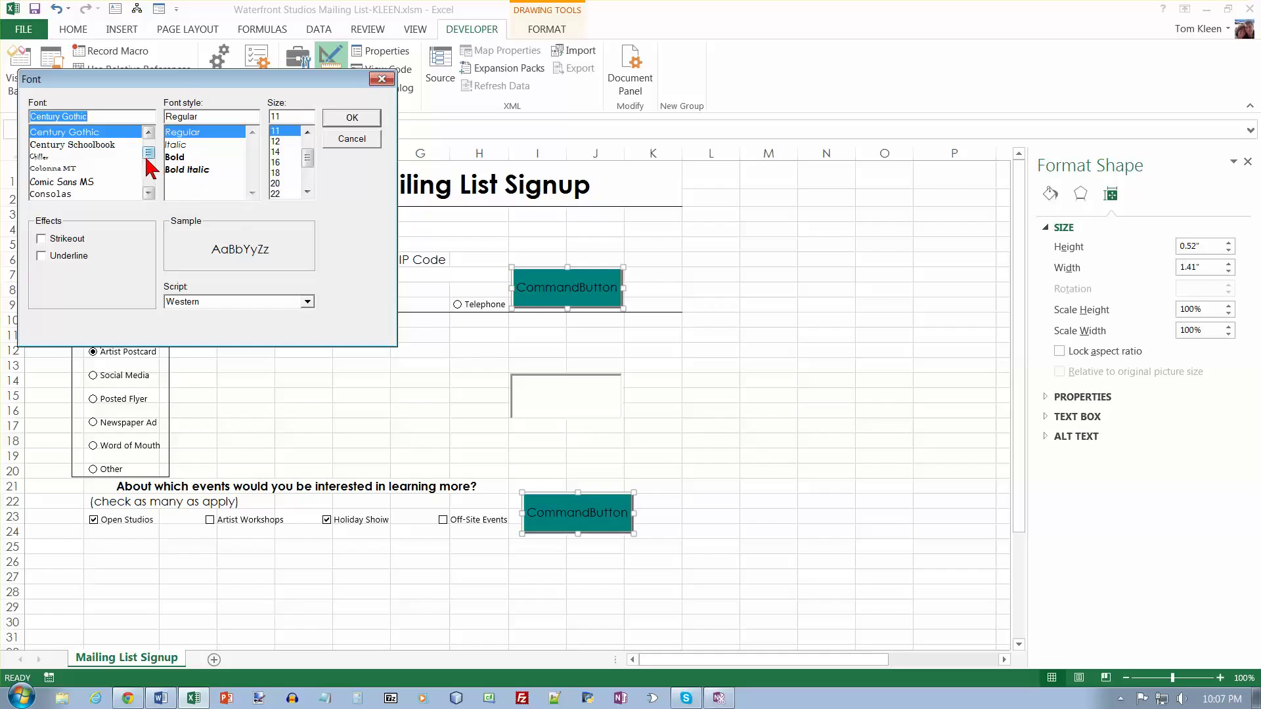
Make the button captions Segoe UI, Bold, size 10 and apply the font
{"action": "scroll", "coordinate": [153, 170], "scroll_direction": "down", "scroll_amount": 5}
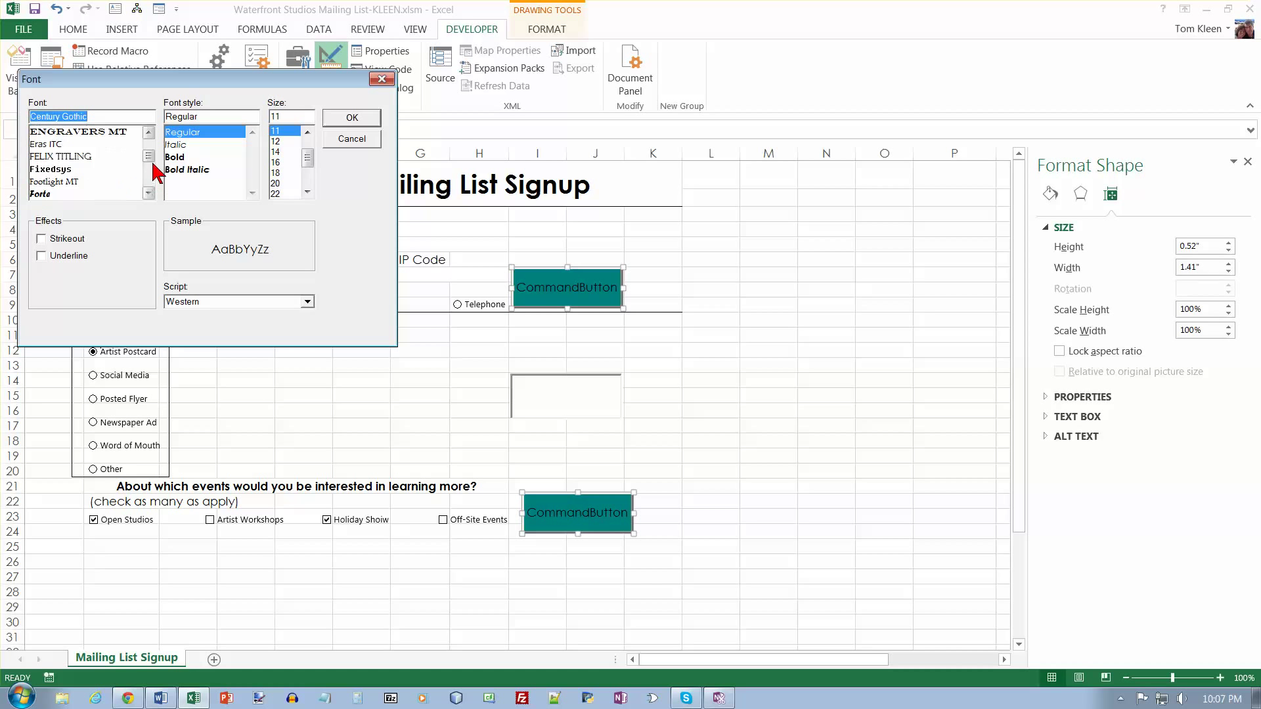
{"action": "scroll", "coordinate": [154, 167], "scroll_direction": "down", "scroll_amount": 20}
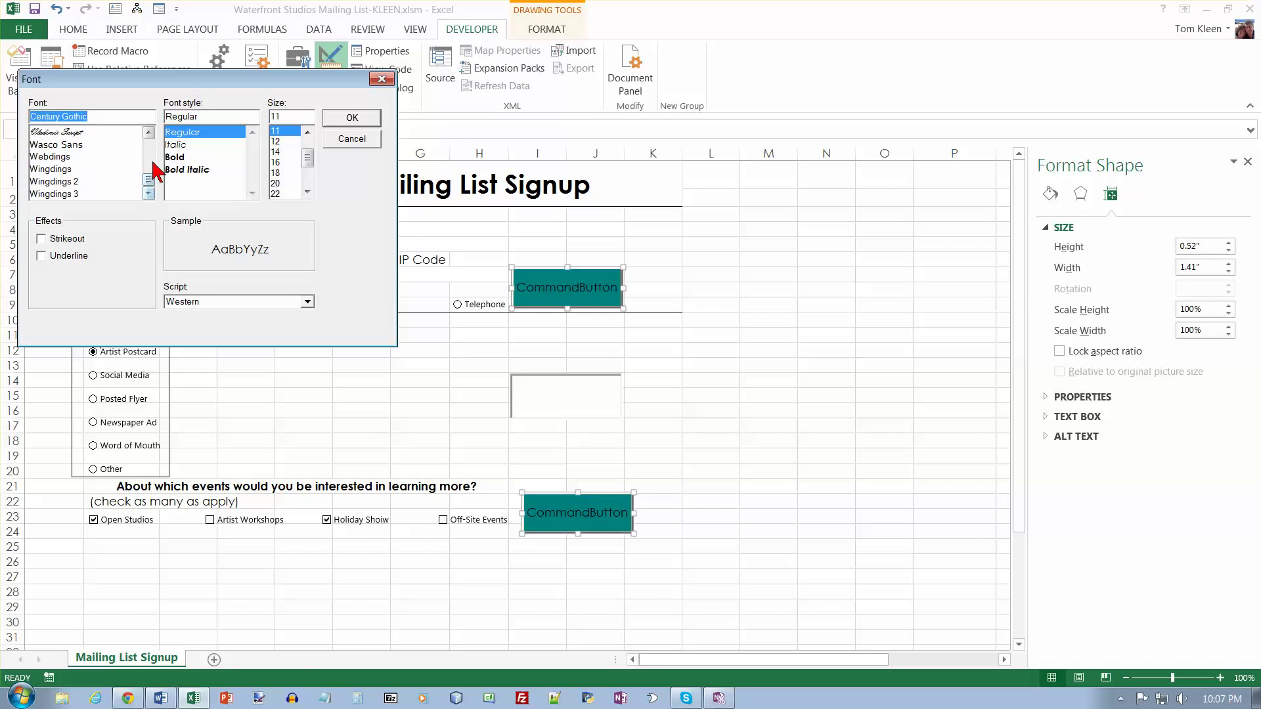
{"action": "scroll", "coordinate": [154, 172], "scroll_direction": "up", "scroll_amount": 10}
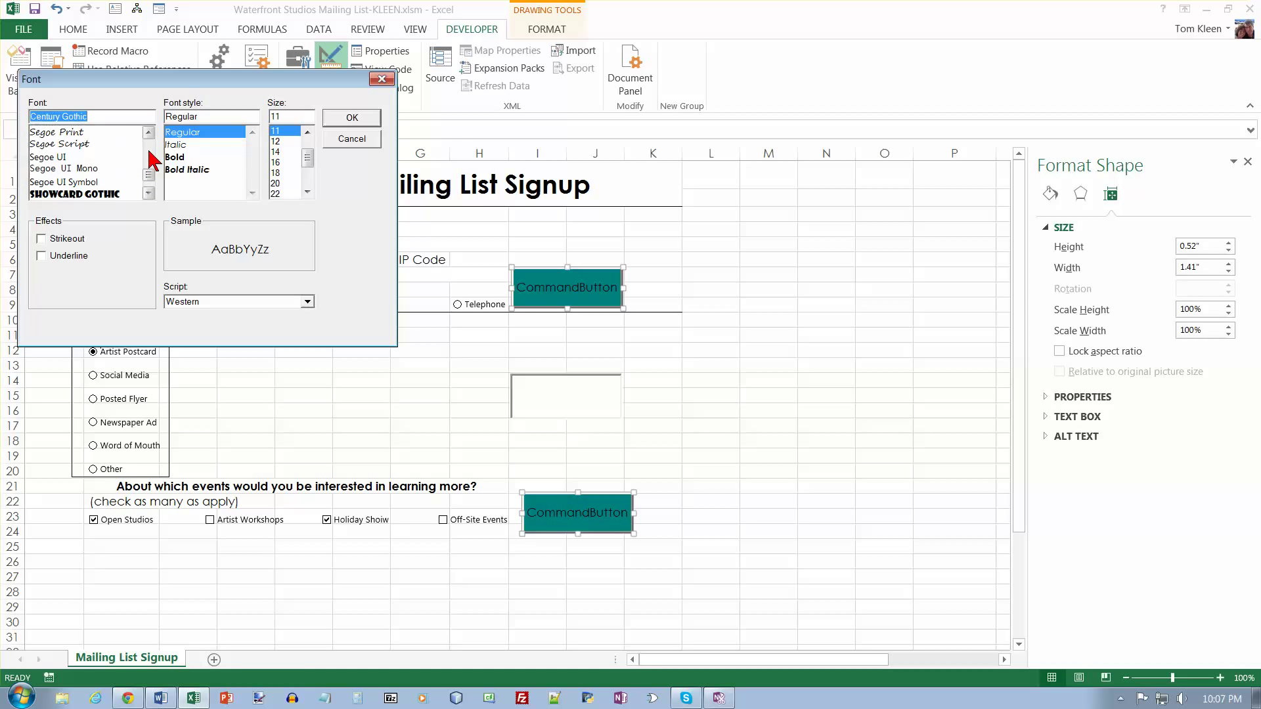
{"action": "left_click", "coordinate": [70, 159]}
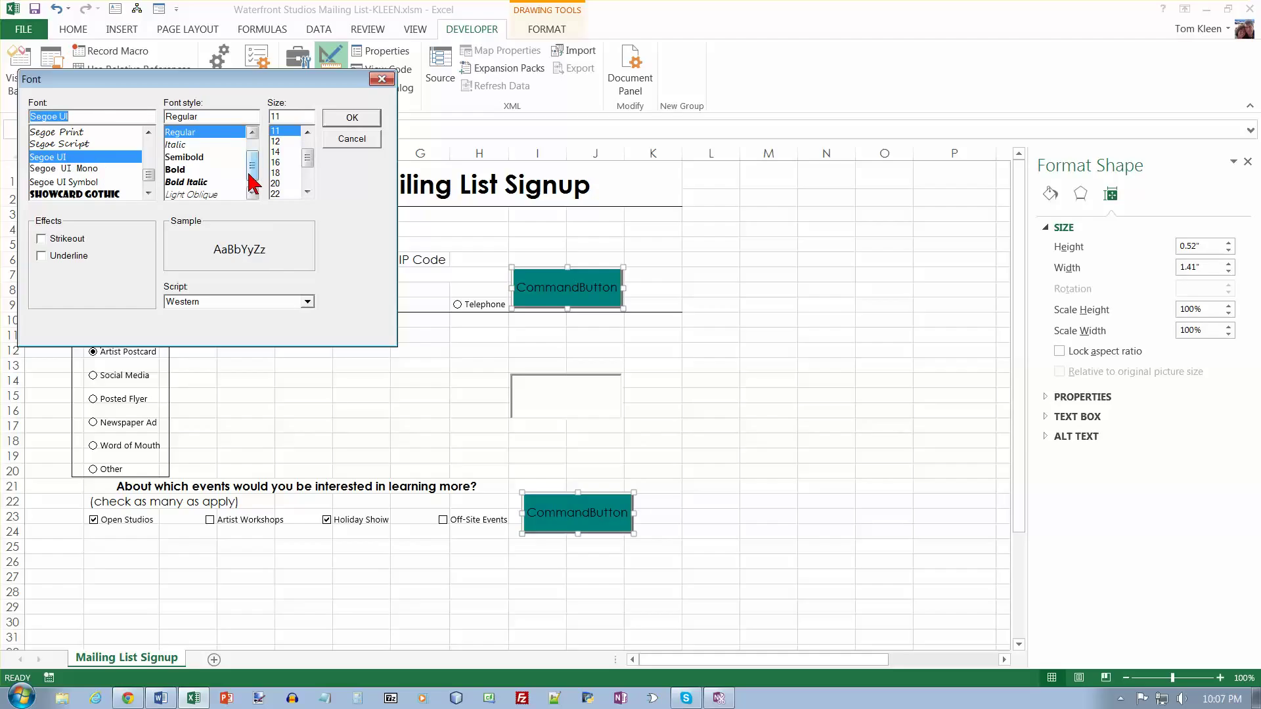
{"action": "left_click", "coordinate": [307, 132]}
{"action": "left_click", "coordinate": [285, 131]}
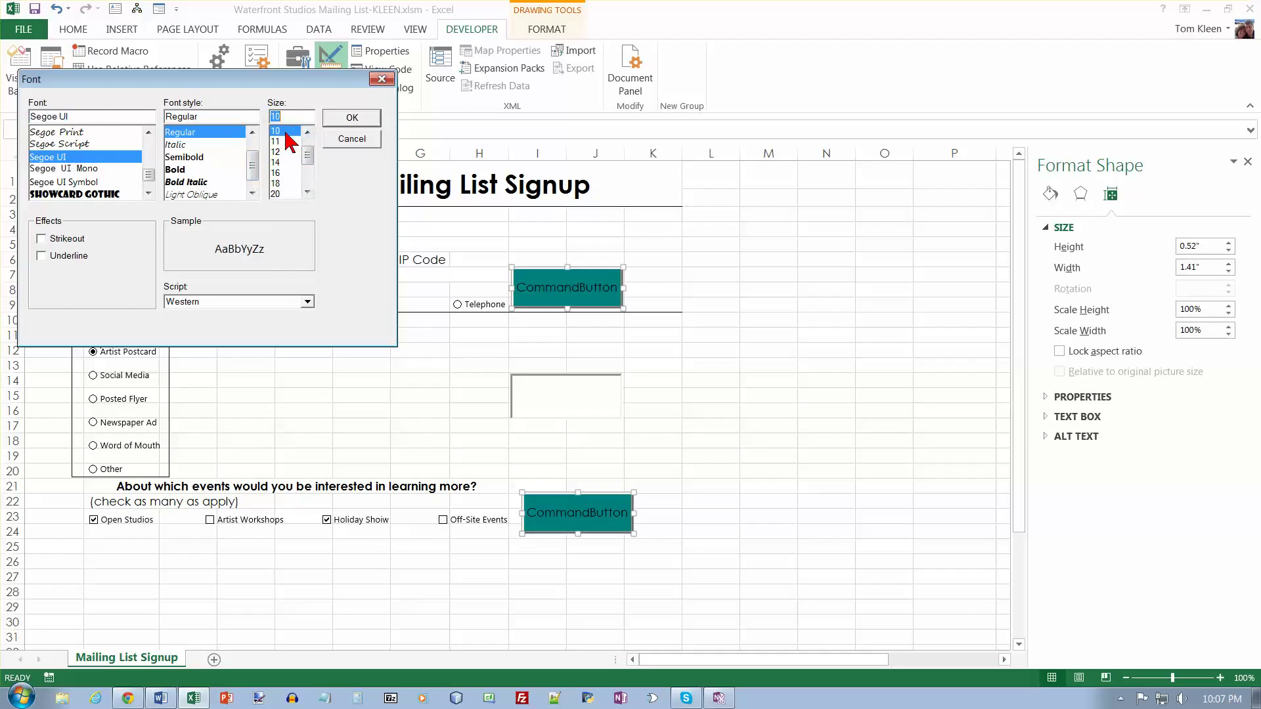
{"action": "left_click", "coordinate": [185, 171]}
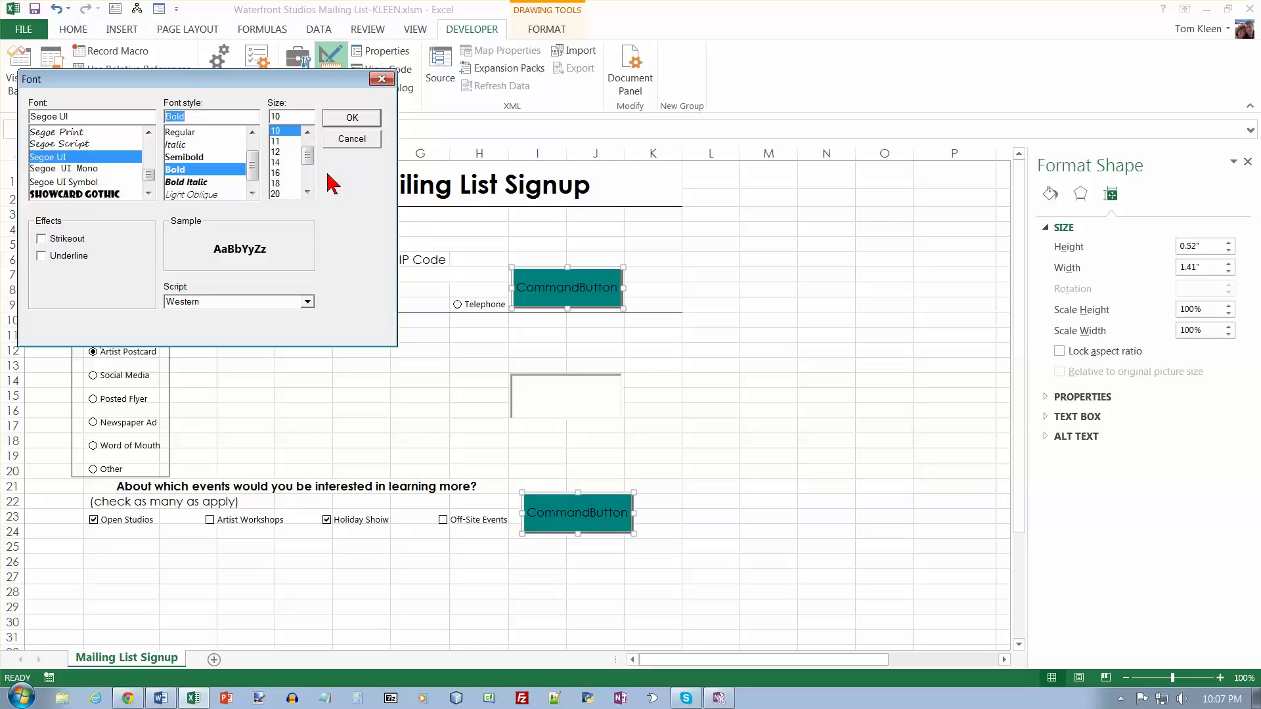
{"action": "left_click", "coordinate": [343, 118]}
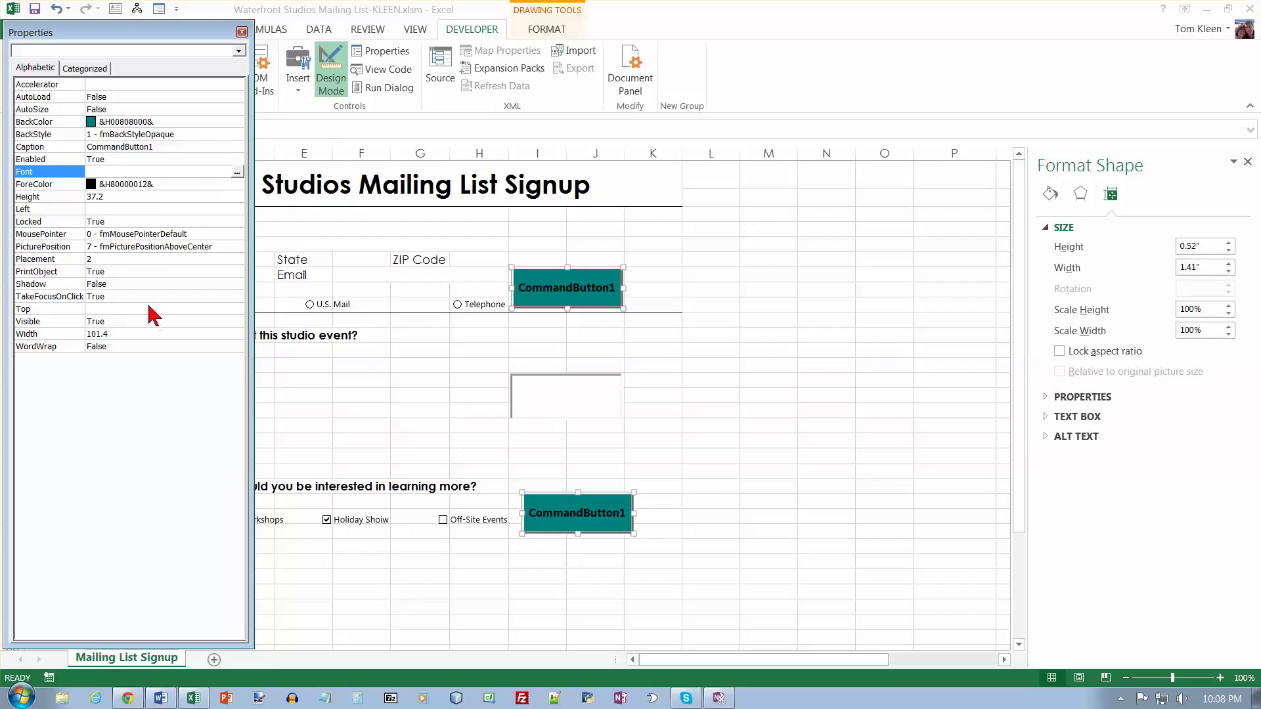
Set WordWrap and Shadow to True for both buttons
{"action": "left_click", "coordinate": [172, 348]}
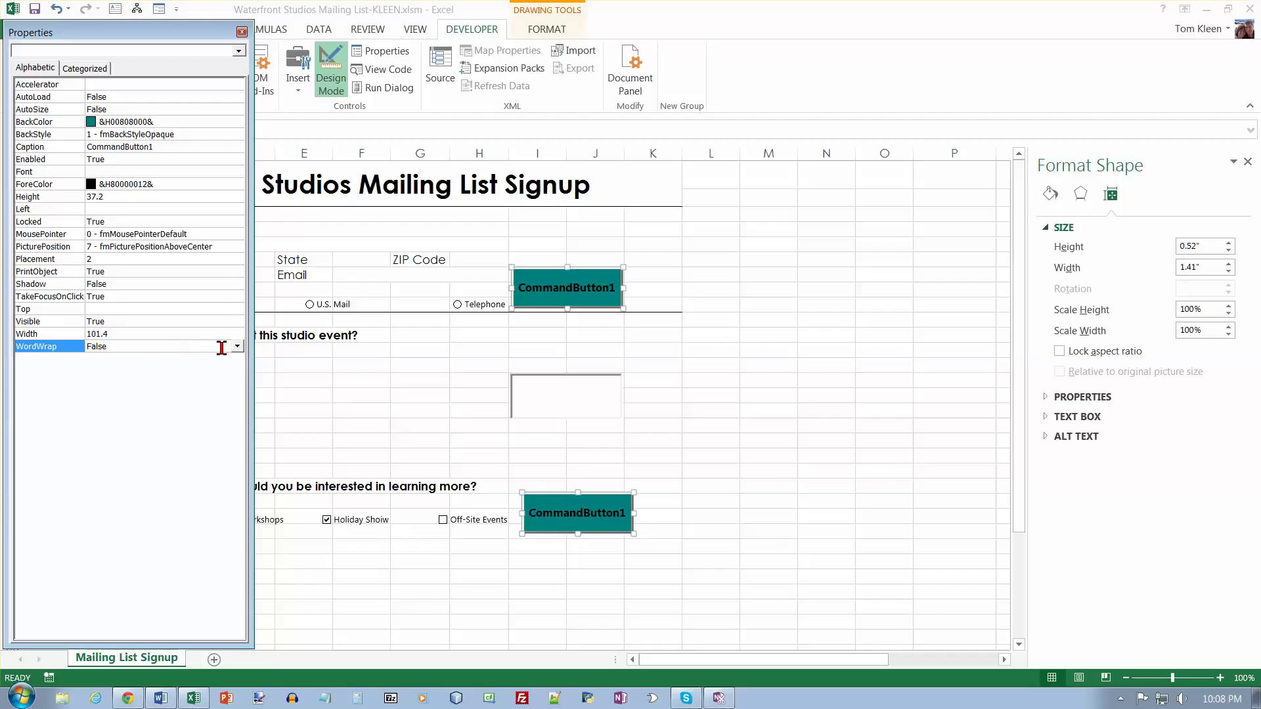
{"action": "left_click", "coordinate": [238, 348]}
{"action": "left_click", "coordinate": [203, 361]}
{"action": "left_click", "coordinate": [132, 284]}
{"action": "left_click", "coordinate": [237, 283]}
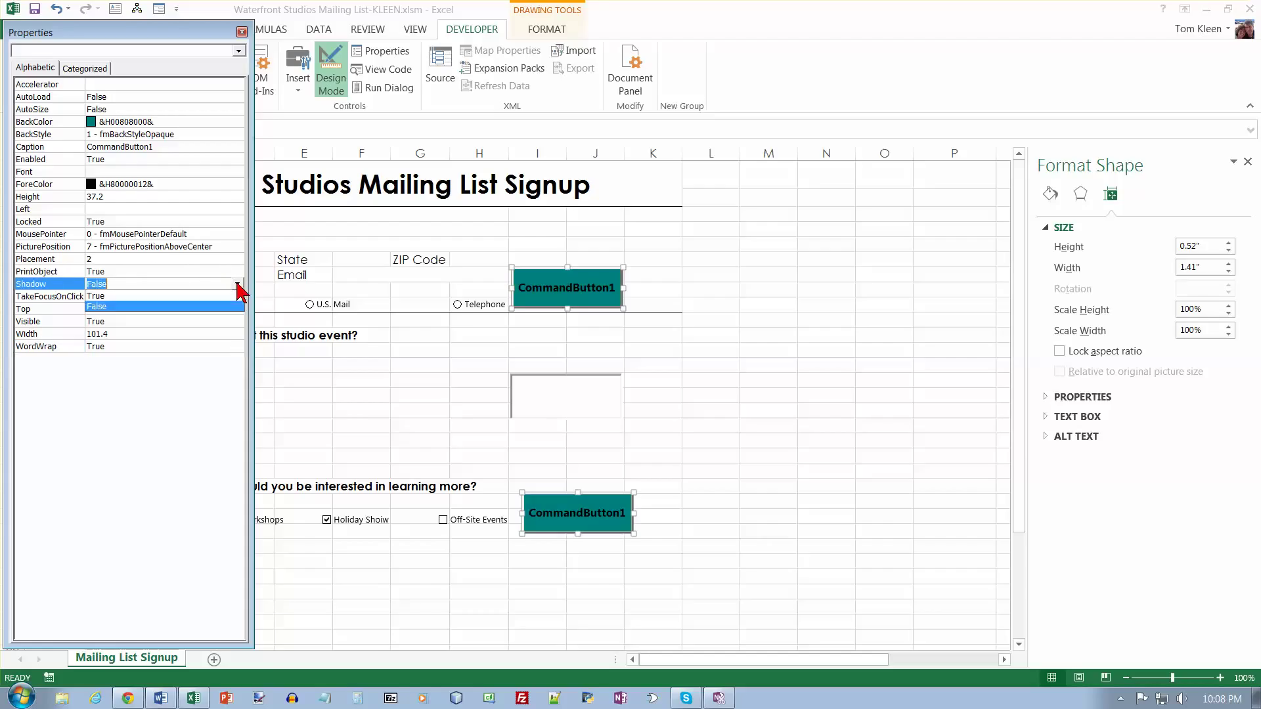
{"action": "left_click", "coordinate": [176, 296]}
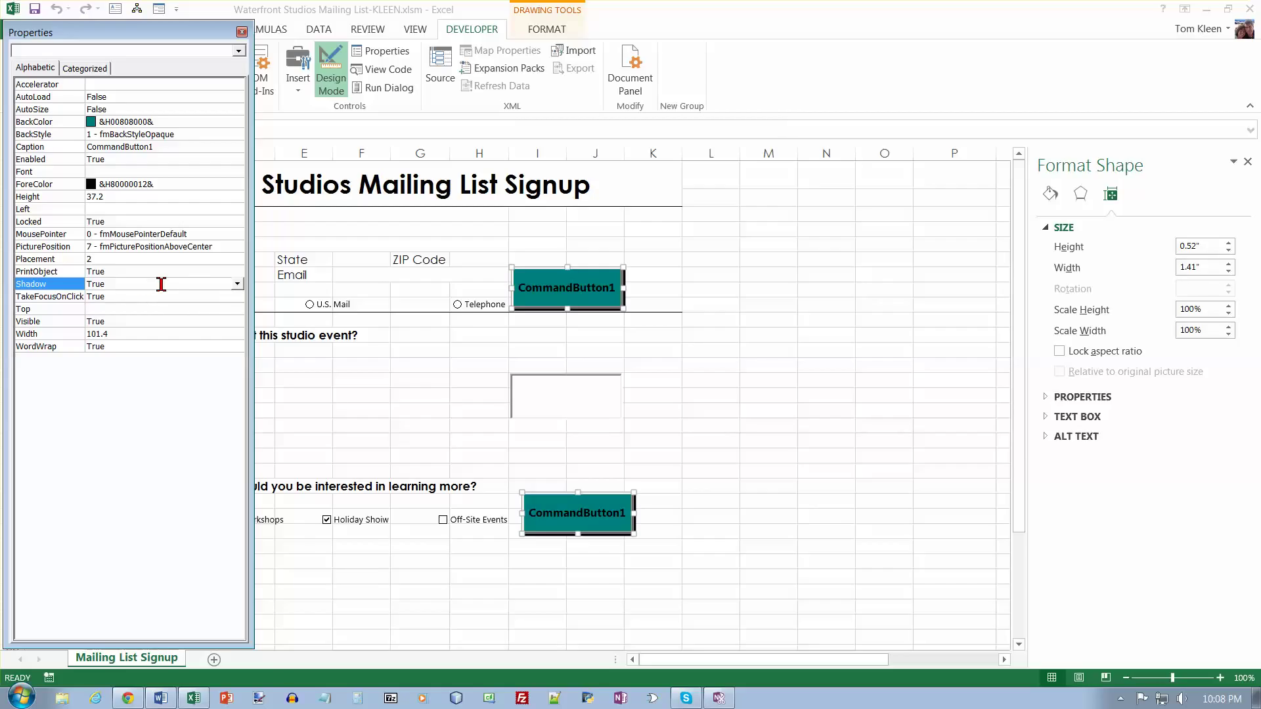
Resize both buttons to Height 50.25 and Width 140.25
{"action": "left_click", "coordinate": [166, 198]}
{"action": "left_click", "coordinate": [73, 202]}
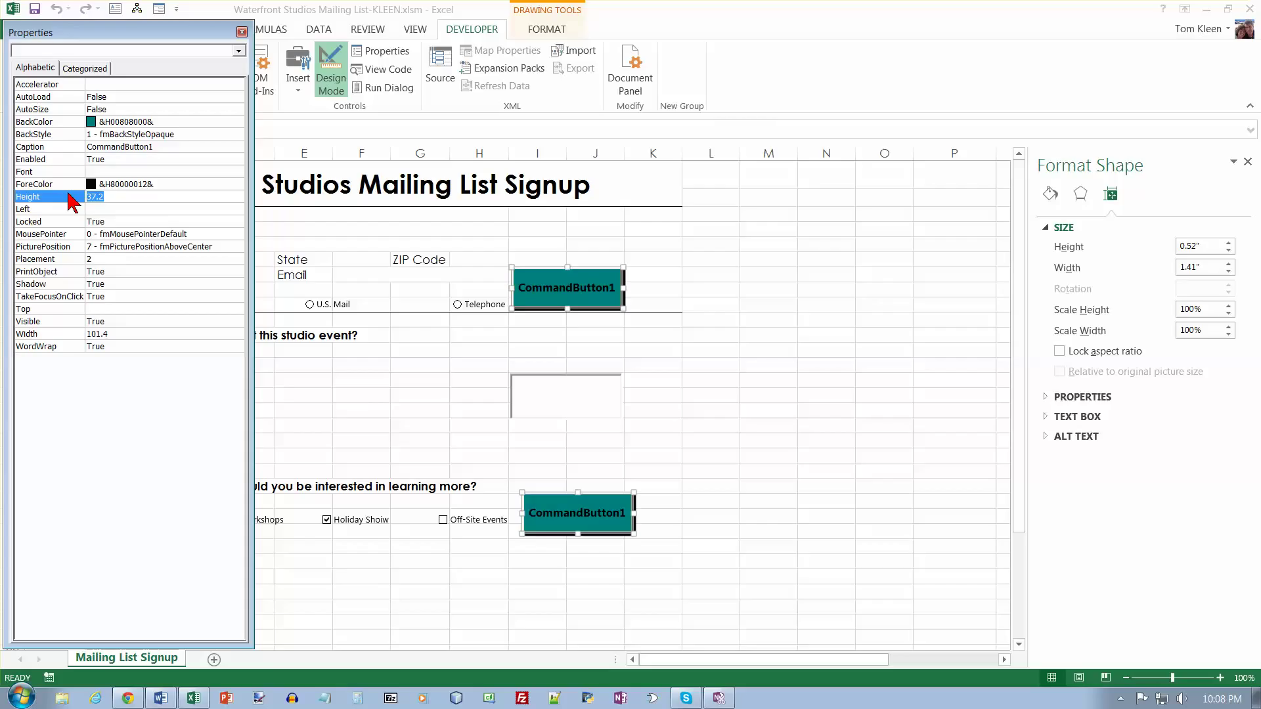
{"action": "type", "text": "50.25"}
{"action": "left_click", "coordinate": [117, 333]}
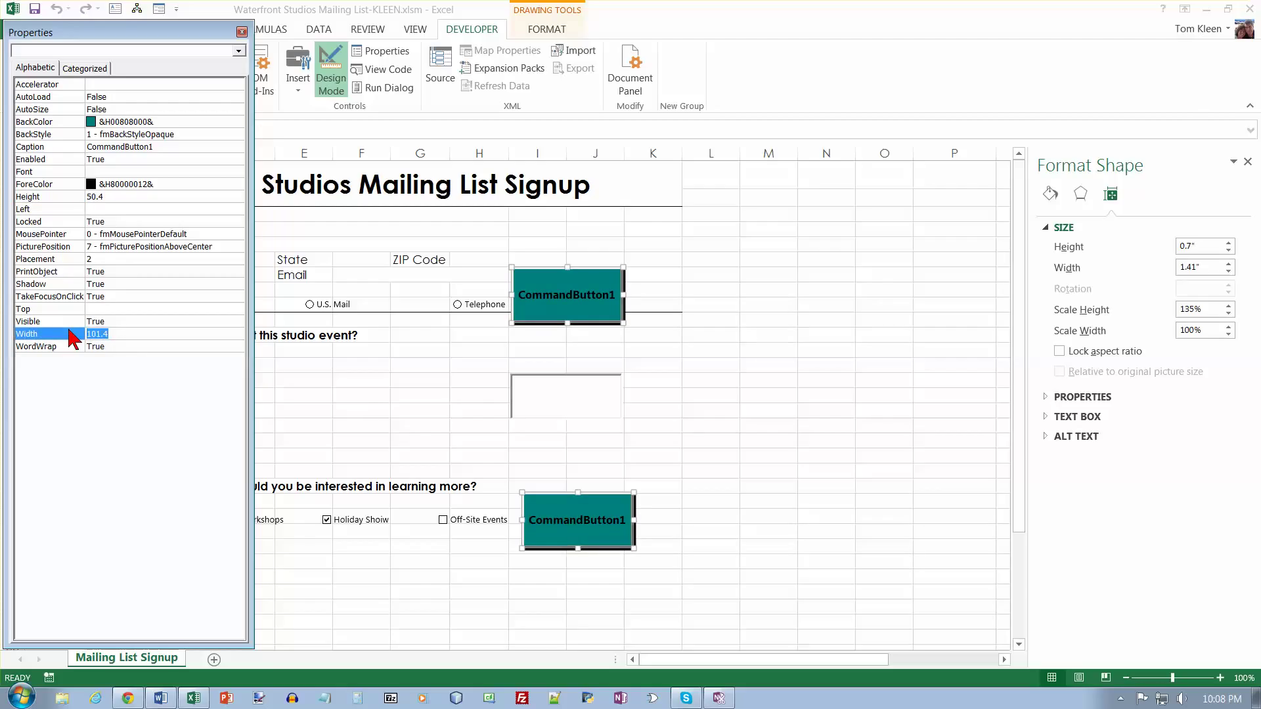
{"action": "type", "text": "140.25"}
{"action": "key", "text": "Return"}
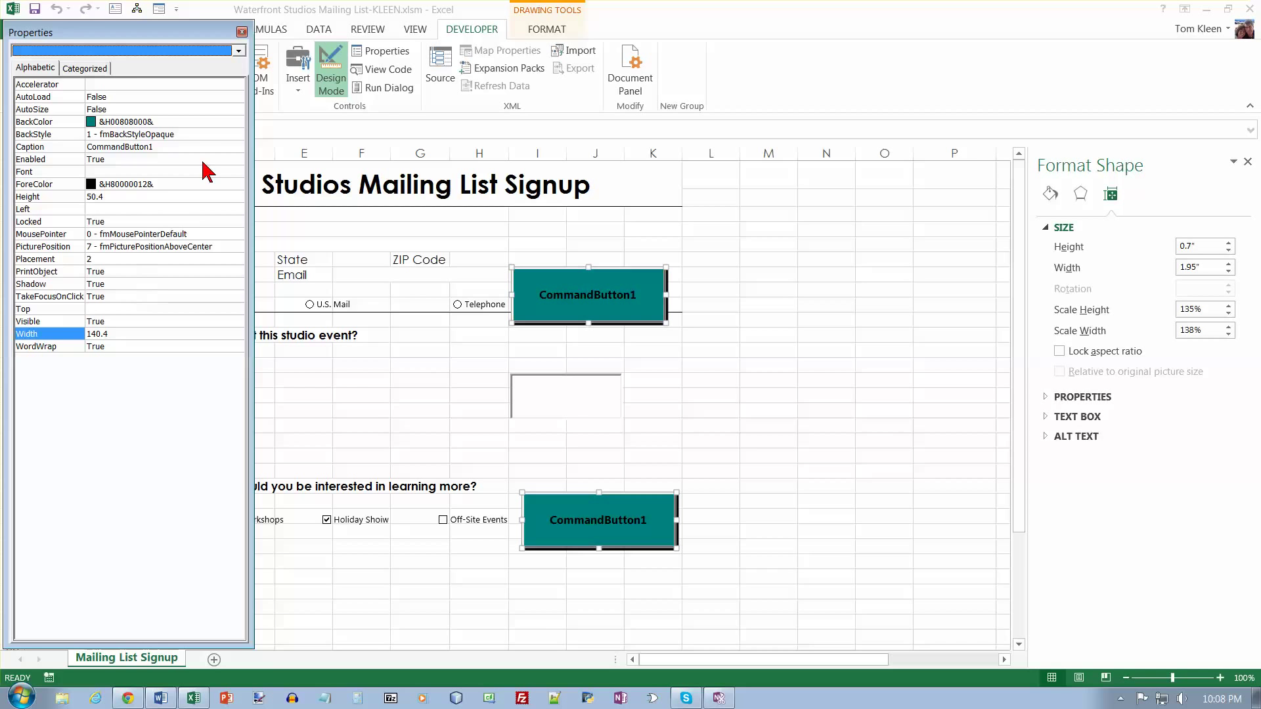
Select only the upper teal button and open its Properties window
{"action": "left_click", "coordinate": [242, 32]}
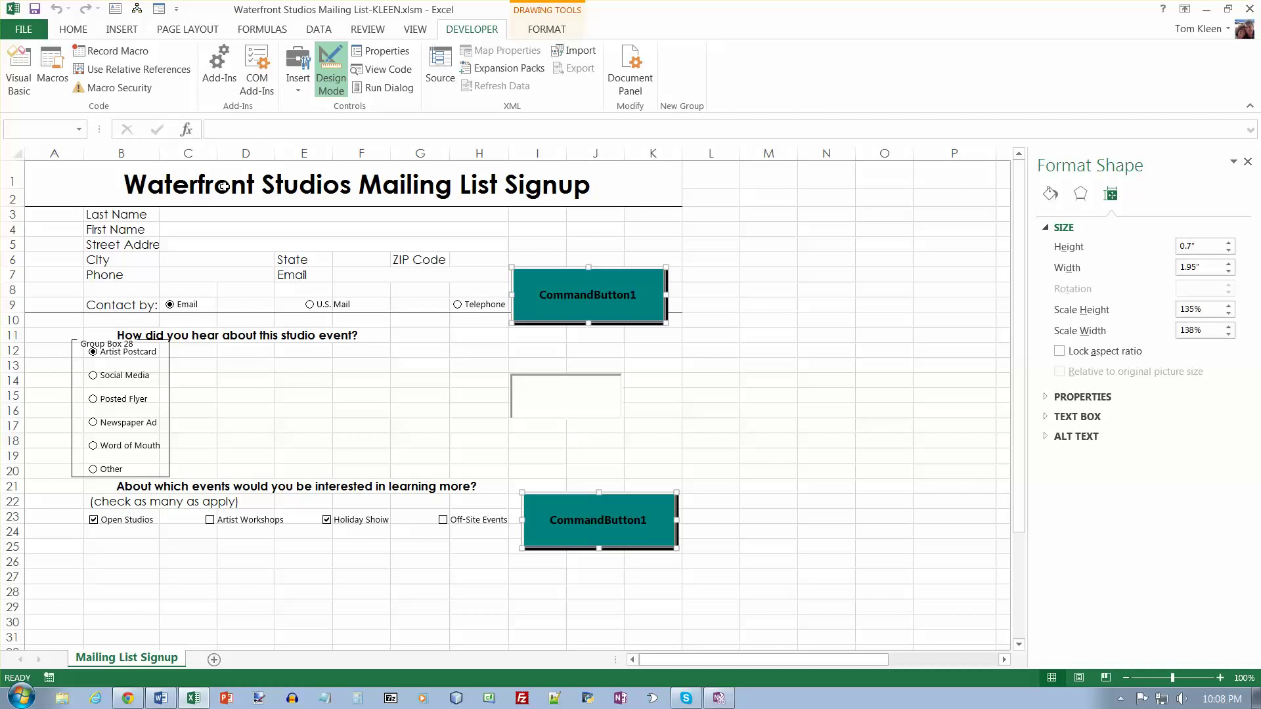
{"action": "left_click", "coordinate": [704, 302]}
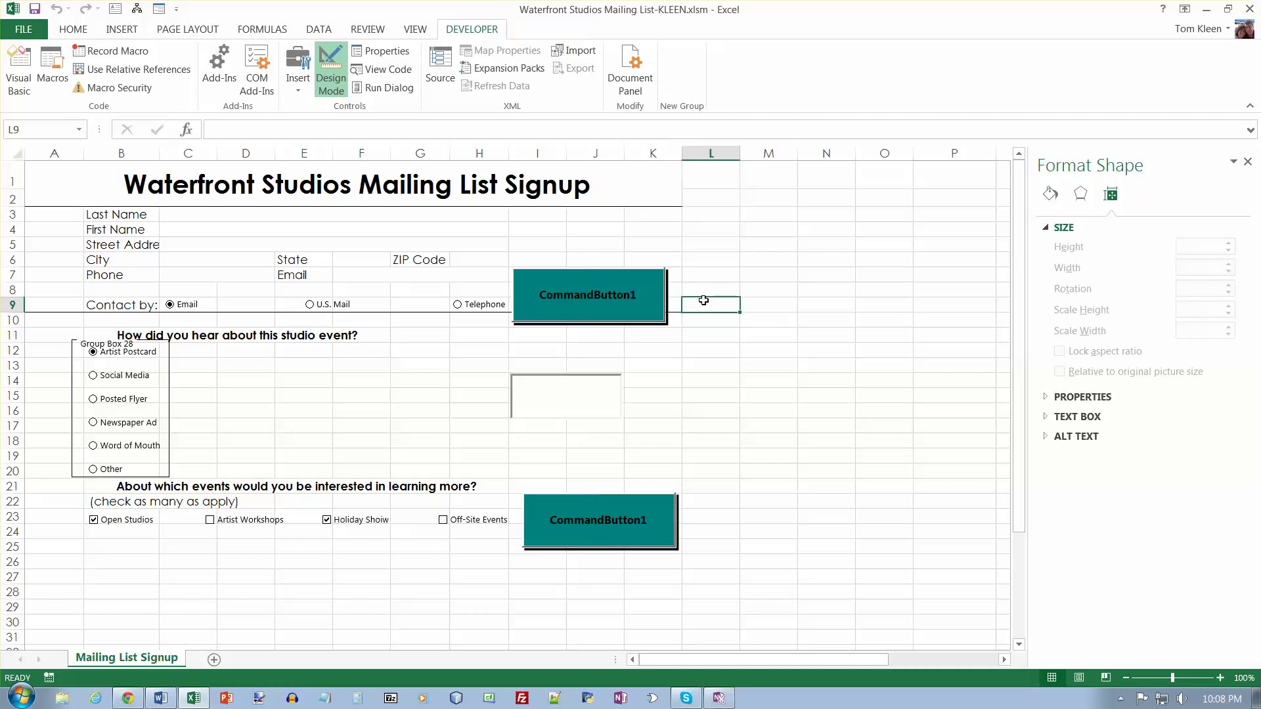
{"action": "left_click", "coordinate": [597, 291]}
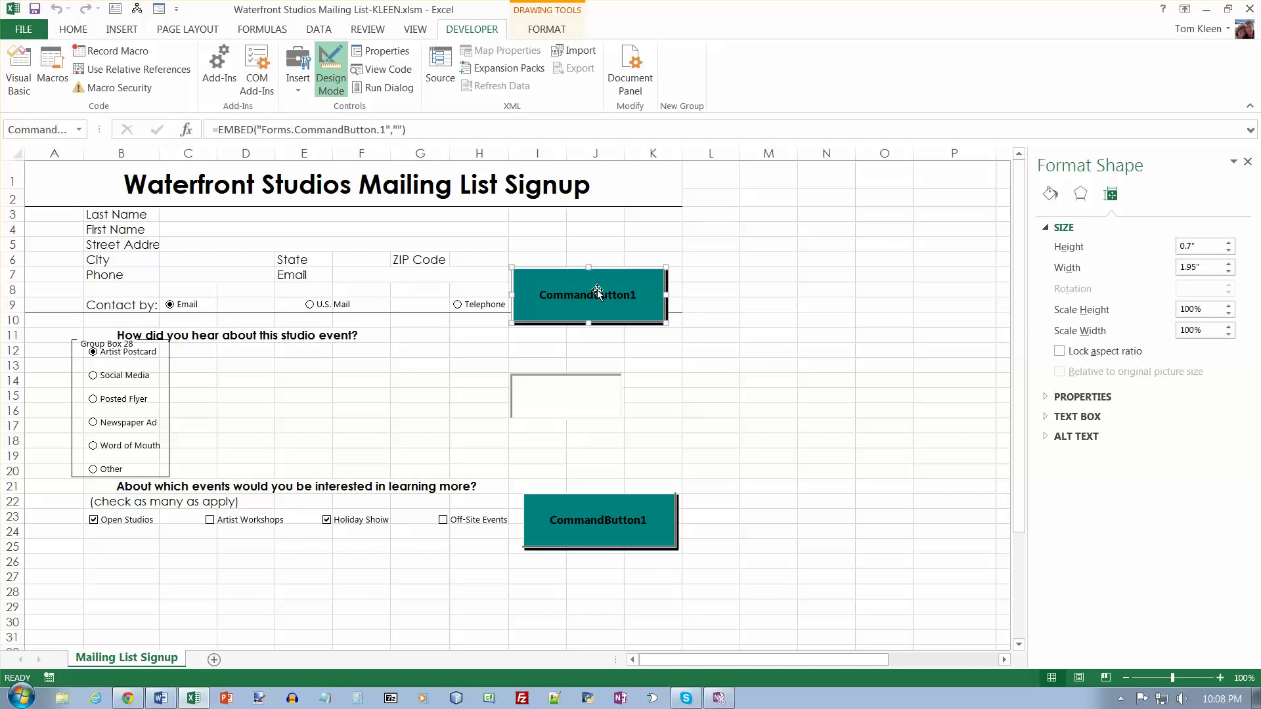
{"action": "right_click", "coordinate": [597, 293]}
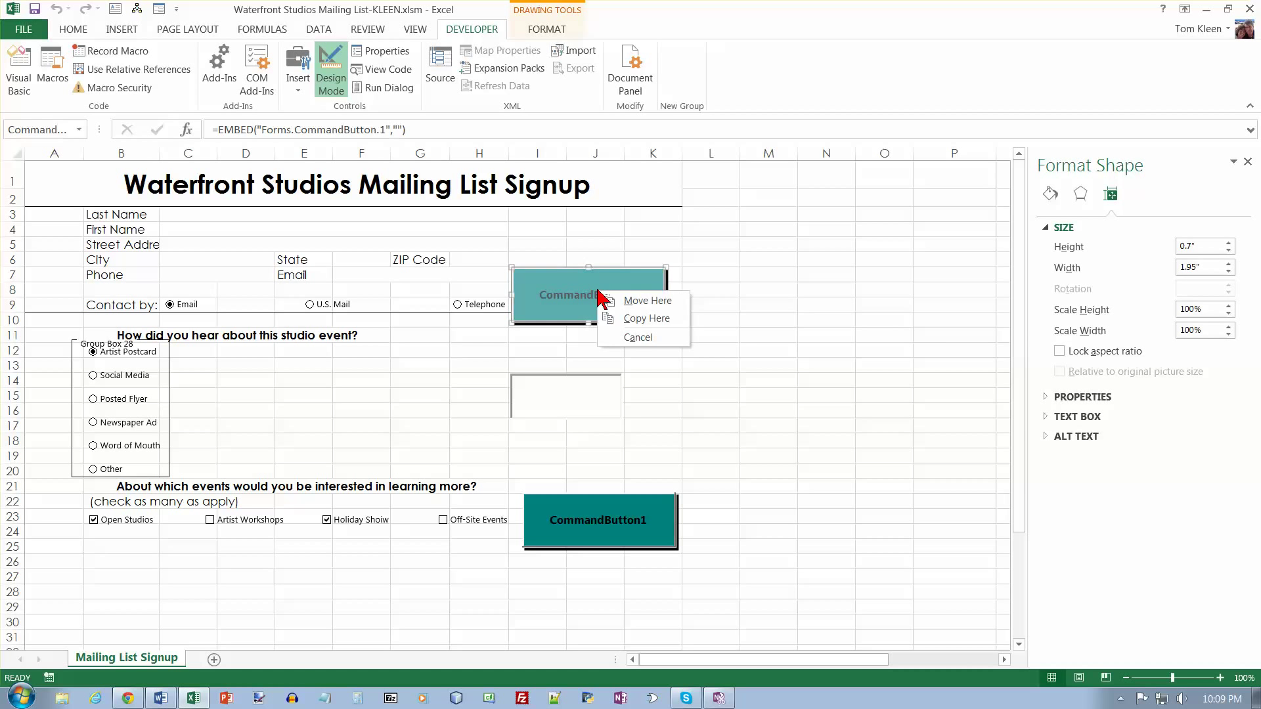
{"action": "left_click", "coordinate": [593, 291]}
{"action": "right_click", "coordinate": [594, 292]}
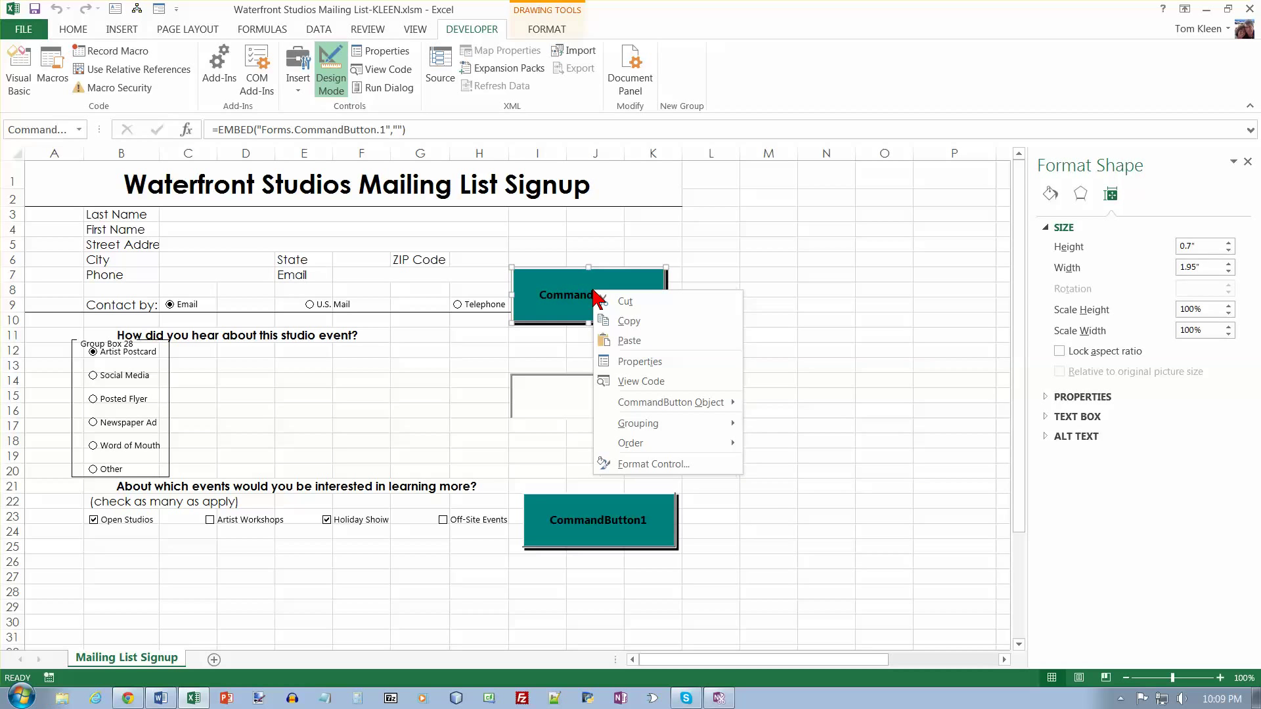
{"action": "left_click", "coordinate": [636, 362]}
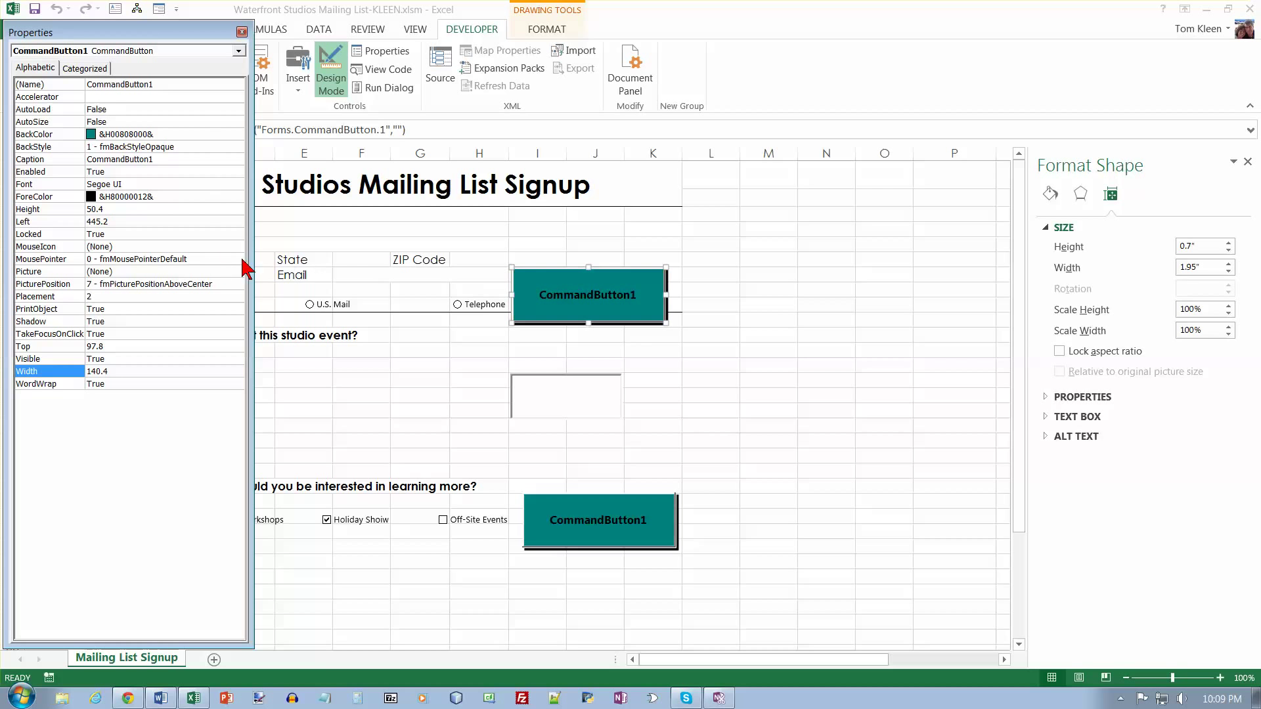
Caption the upper button 'Step 1 - Click to Enter Contact Information'
{"action": "left_click", "coordinate": [156, 159]}
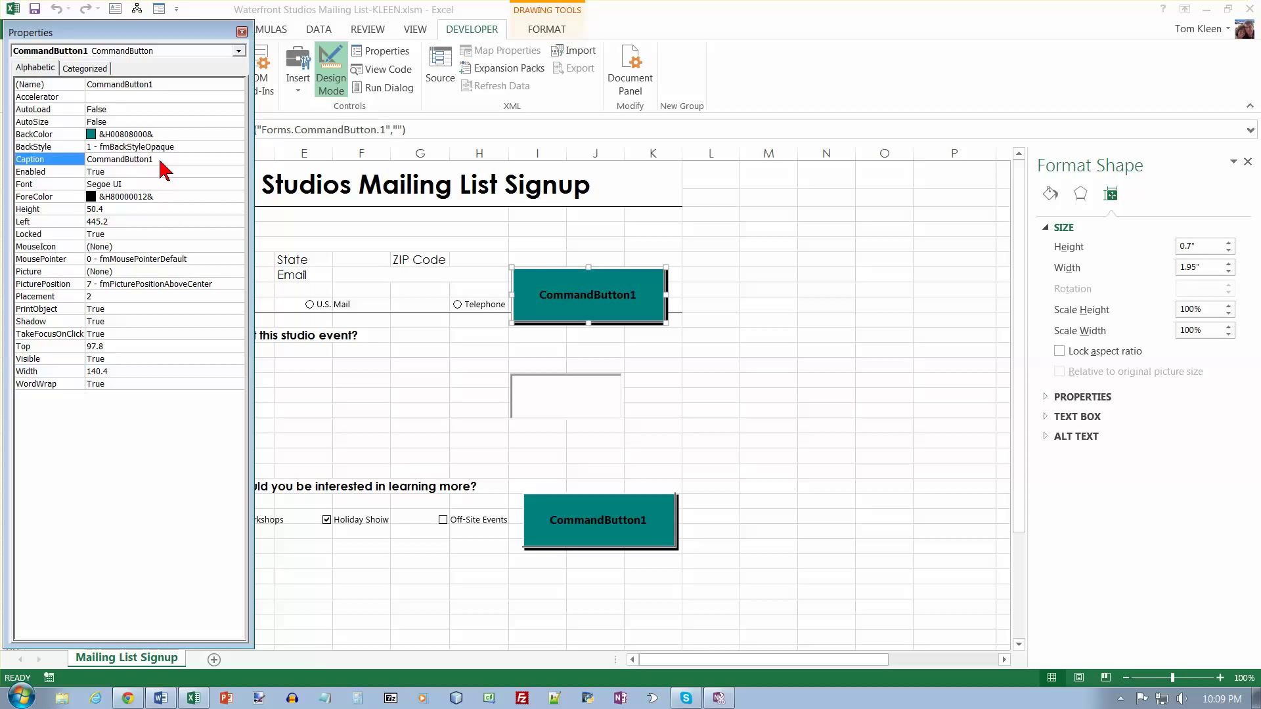
{"action": "left_click_drag", "start_coordinate": [154, 160], "coordinate": [146, 160]}
{"action": "left_click", "coordinate": [47, 161]}
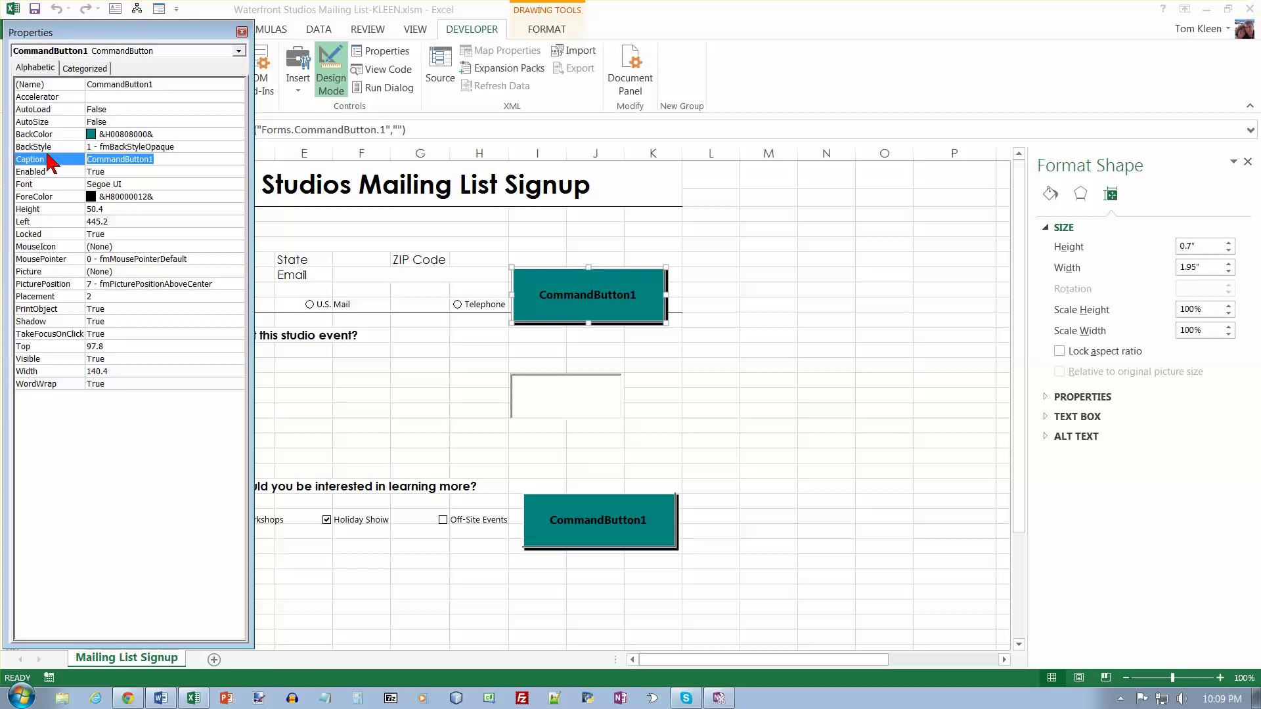
{"action": "type", "text": "Step 1"}
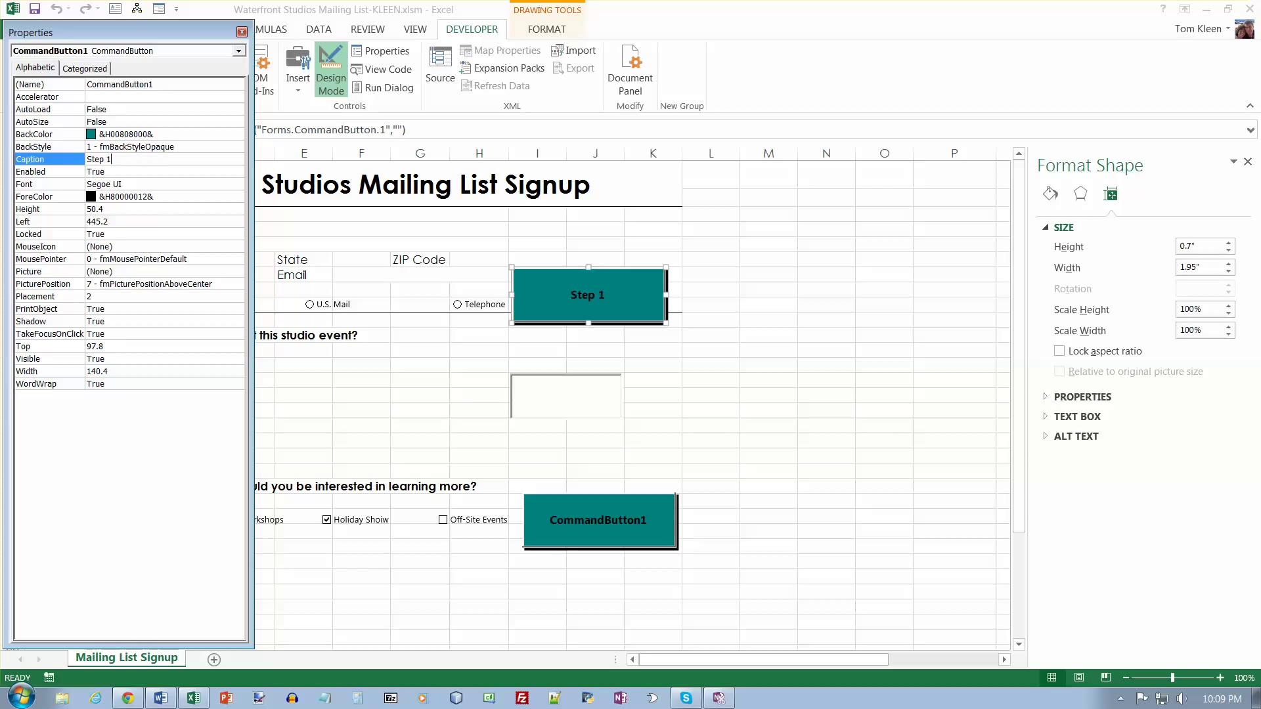
{"action": "type", "text": " - Click to Enter contact"}
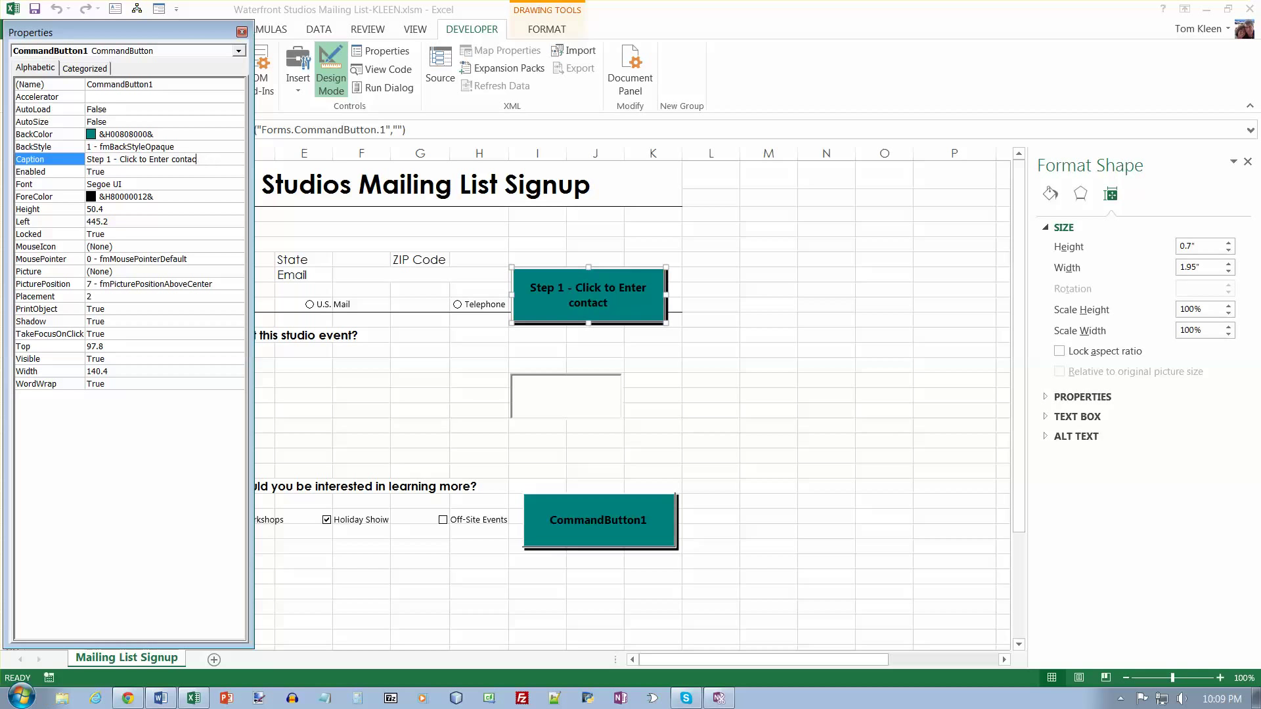
{"action": "key", "text": "BackSpace"}
{"action": "key", "text": "BackSpace"}
{"action": "key", "text": "BackSpace"}
{"action": "key", "text": "BackSpace"}
{"action": "key", "text": "BackSpace"}
{"action": "key", "text": "BackSpace"}
{"action": "type", "text": "C"}
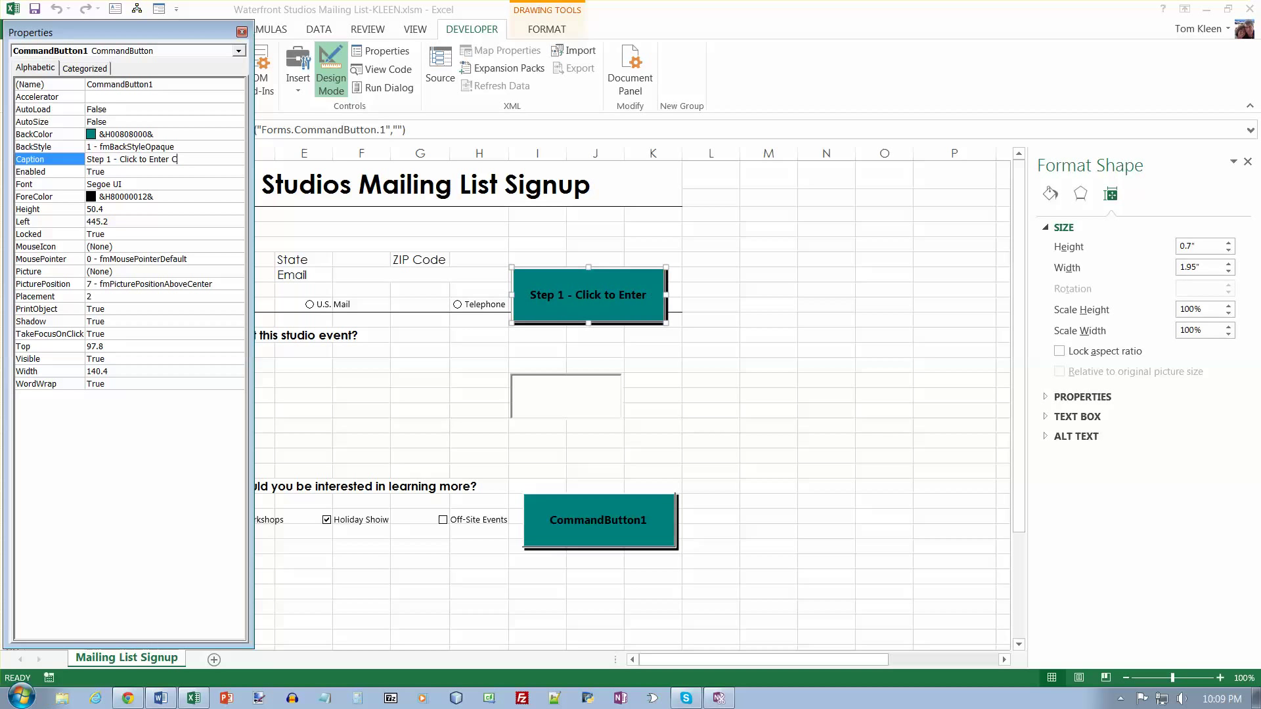
{"action": "type", "text": "ontact Infor"}
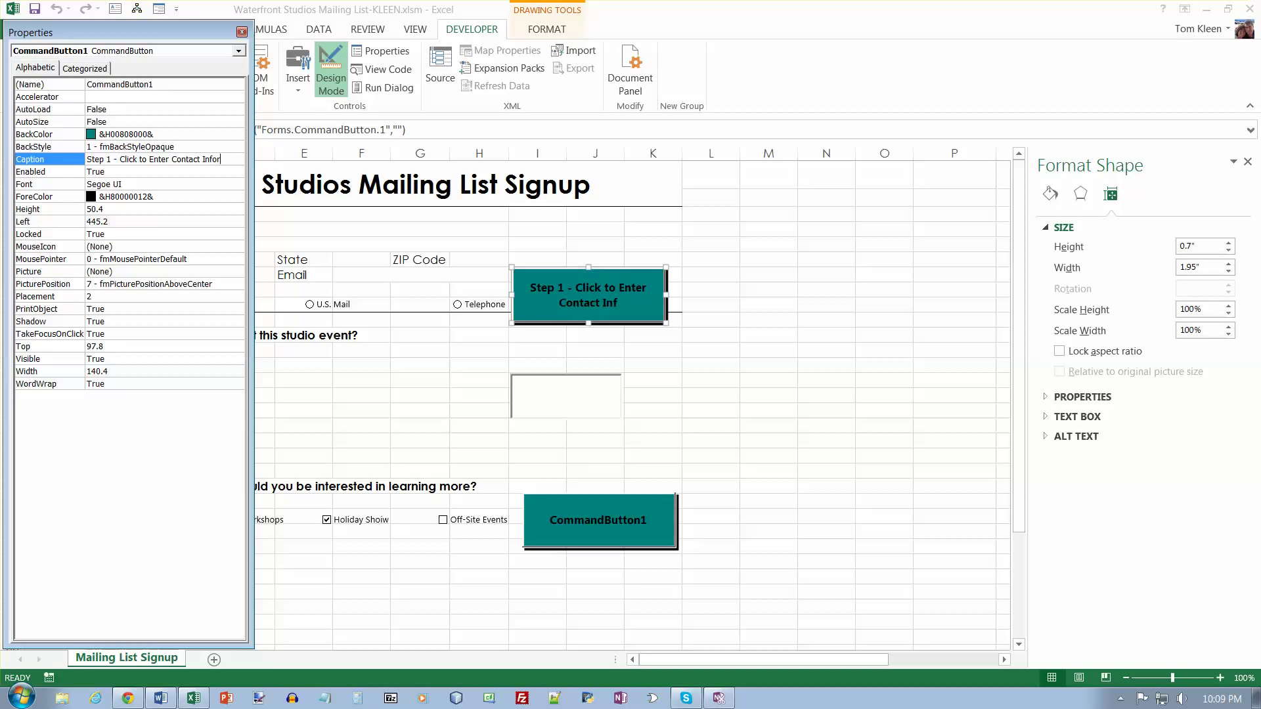
{"action": "type", "text": "mation"}
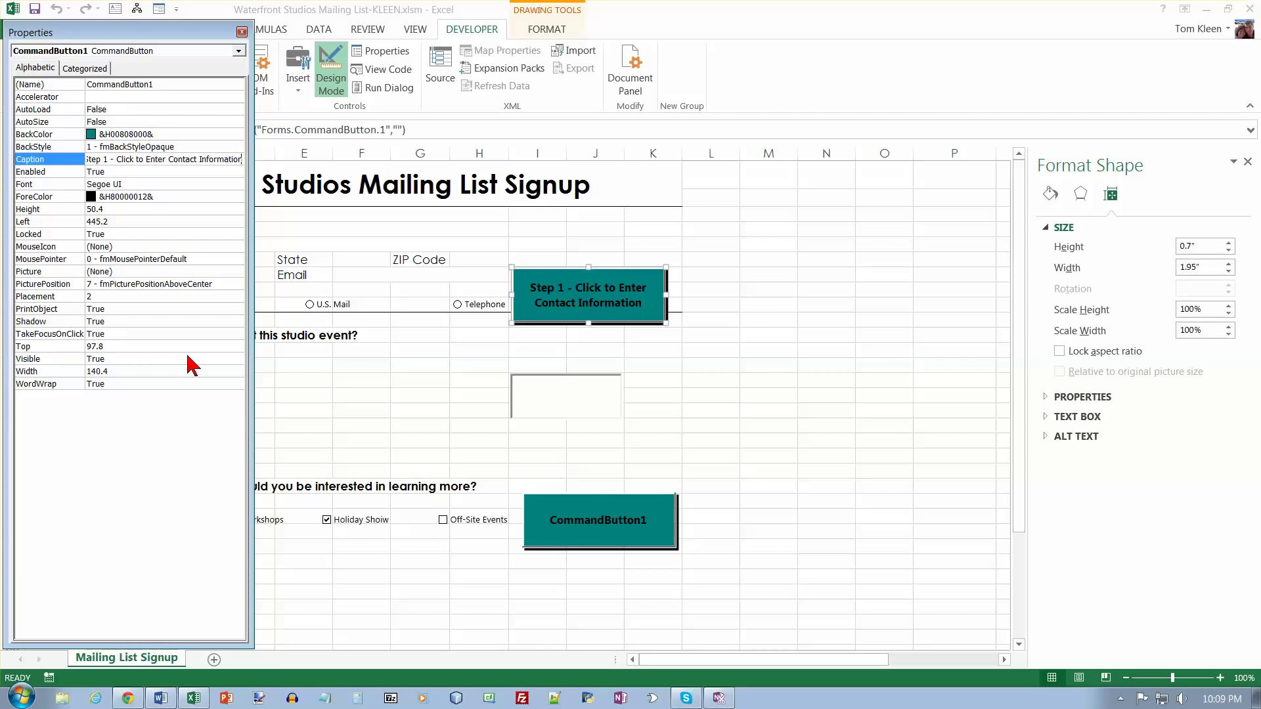
Caption the lower button 'Step 2 - Use Buttons and Boxes to Select Answers to Questions'
{"action": "left_click", "coordinate": [555, 514]}
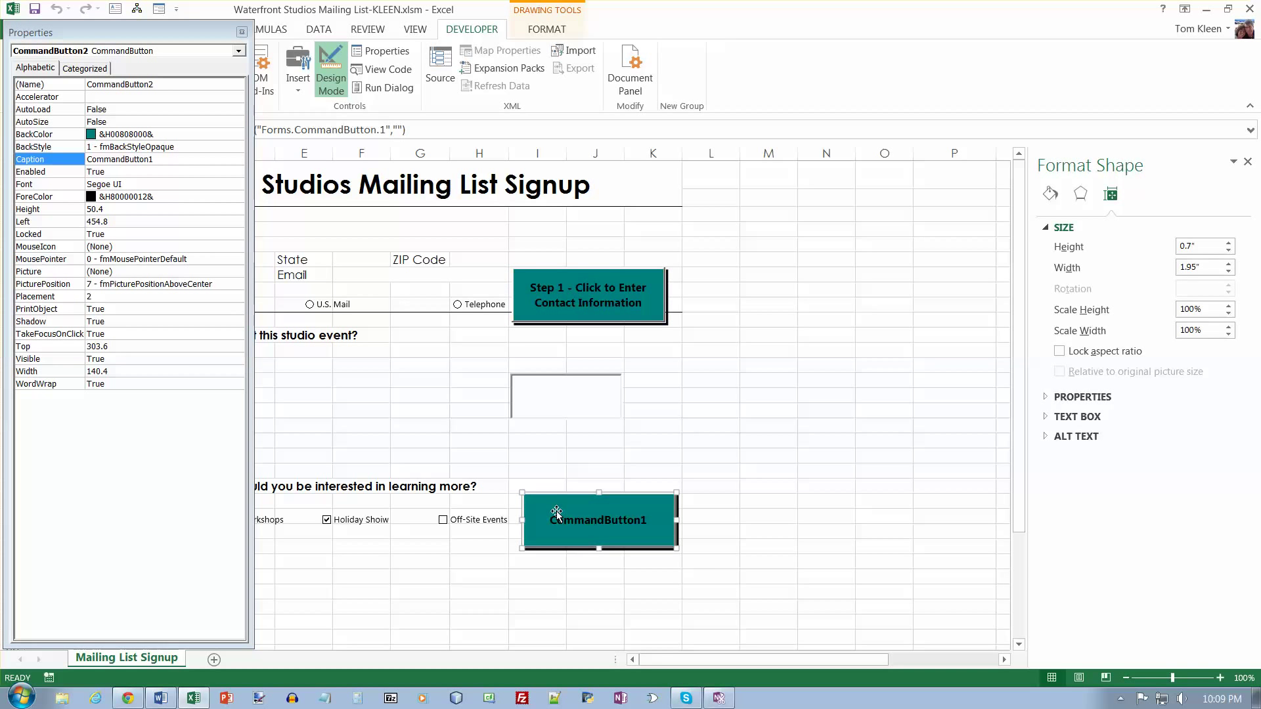
{"action": "left_click", "coordinate": [157, 160]}
{"action": "left_click", "coordinate": [54, 160]}
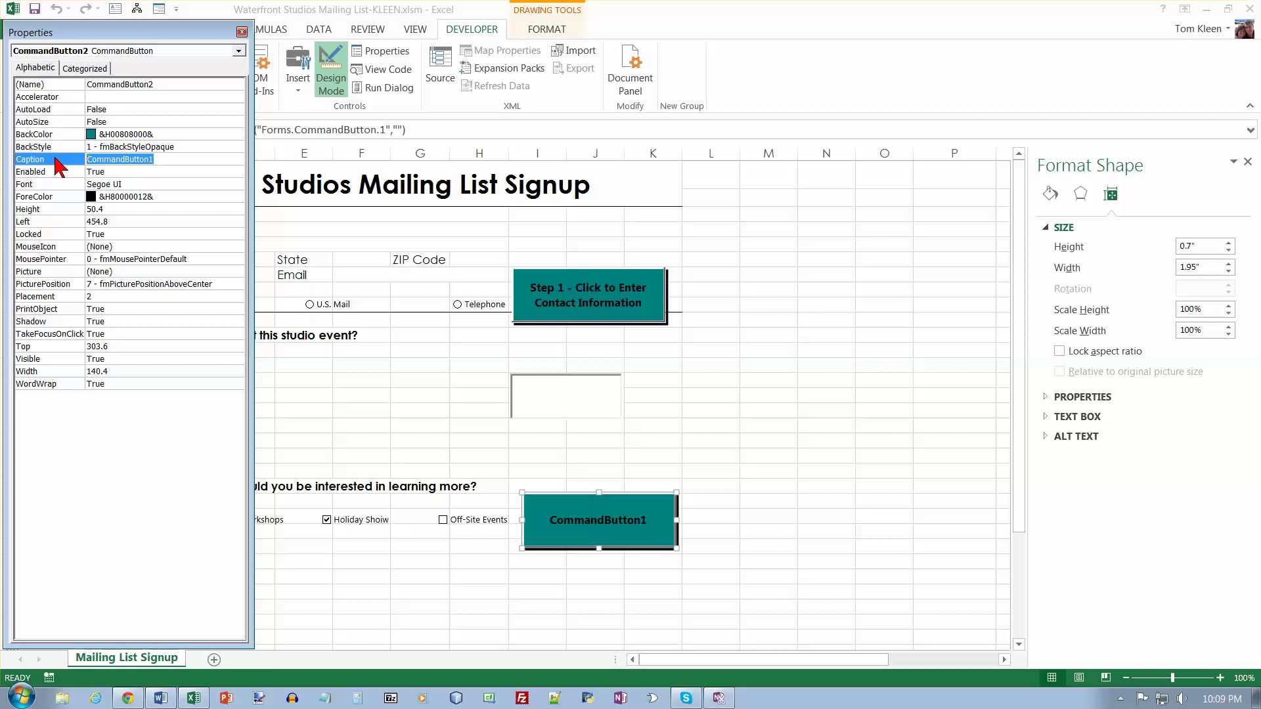
{"action": "type", "text": "Step 2 -"}
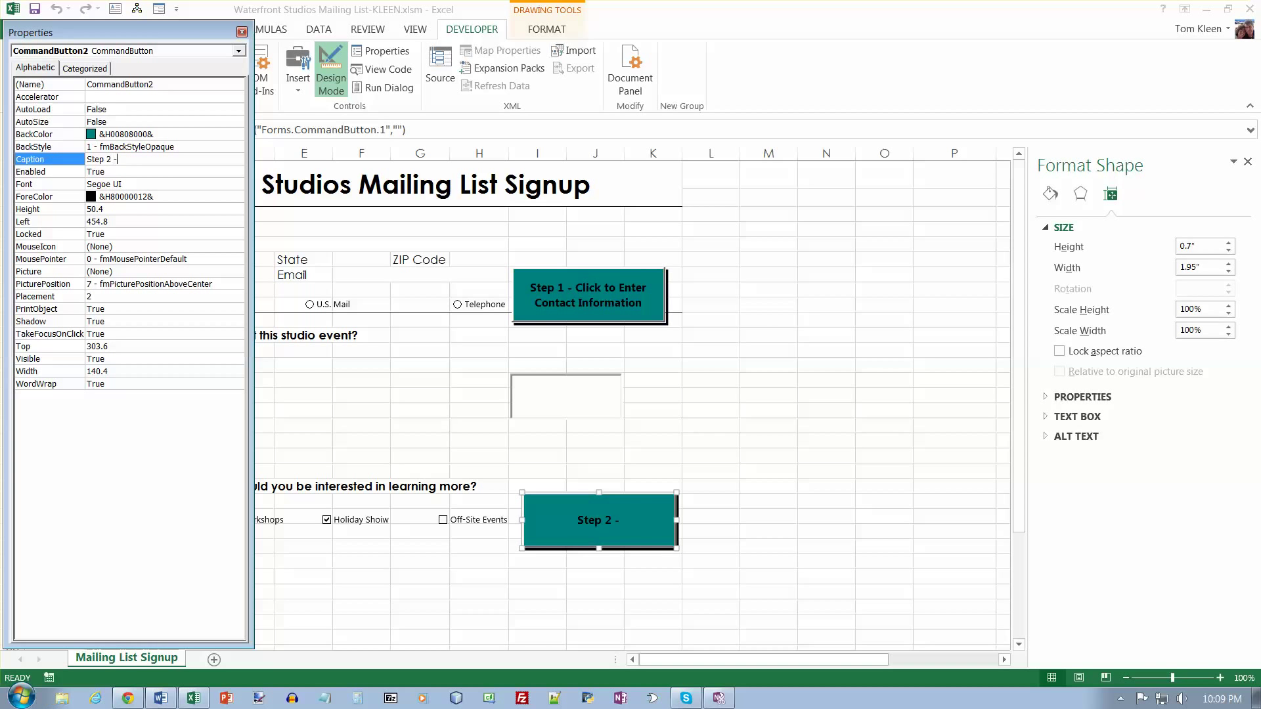
{"action": "type", "text": " Use Buttons"}
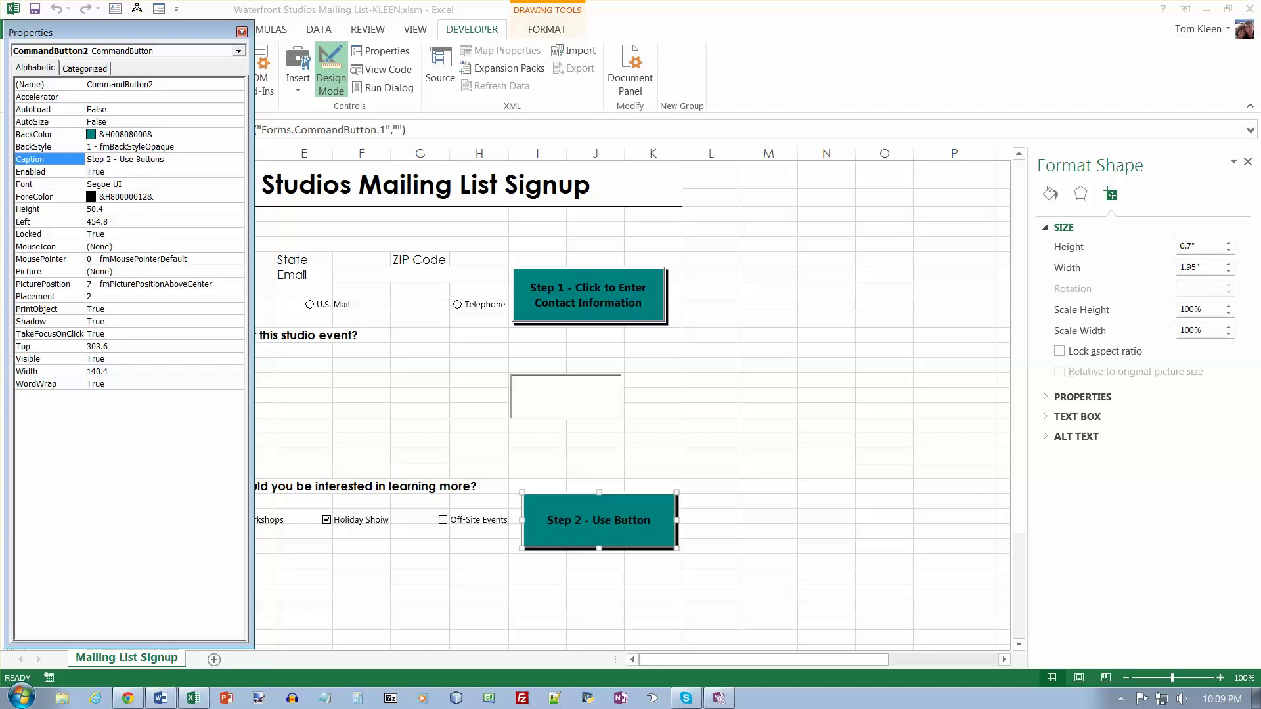
{"action": "type", "text": " and Boxes to"}
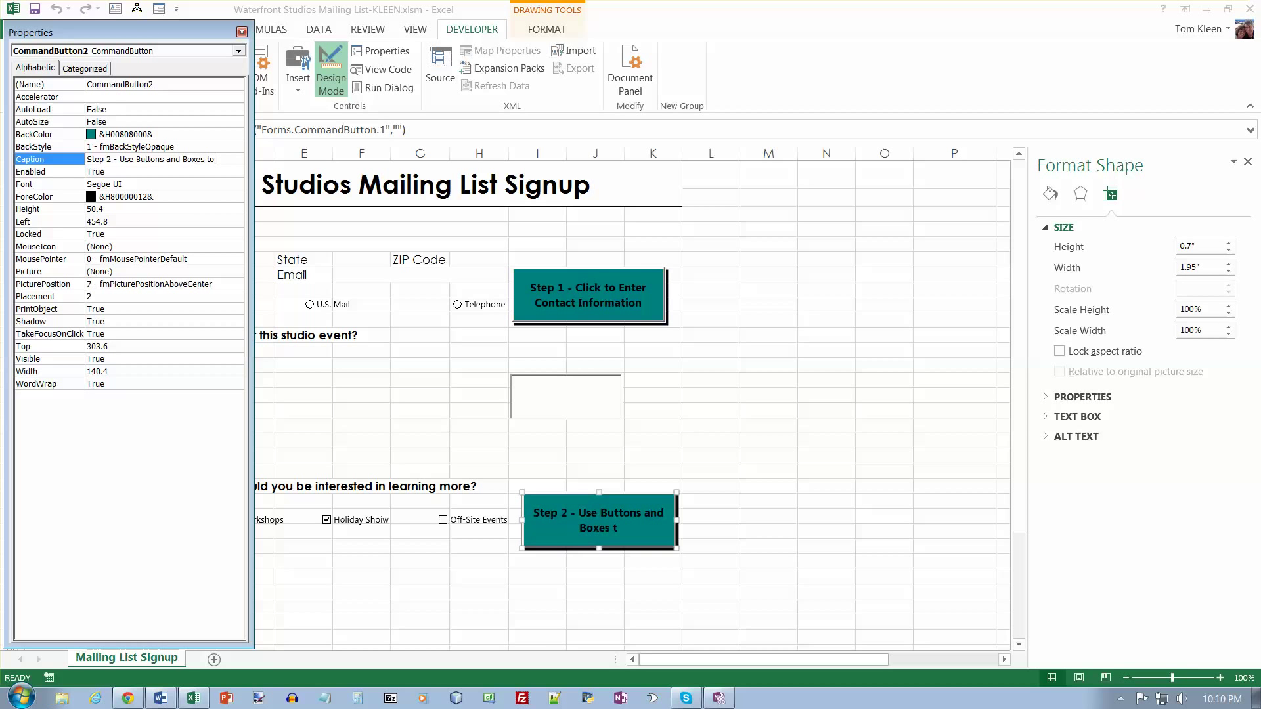
{"action": "type", "text": " Select Answers to Questions"}
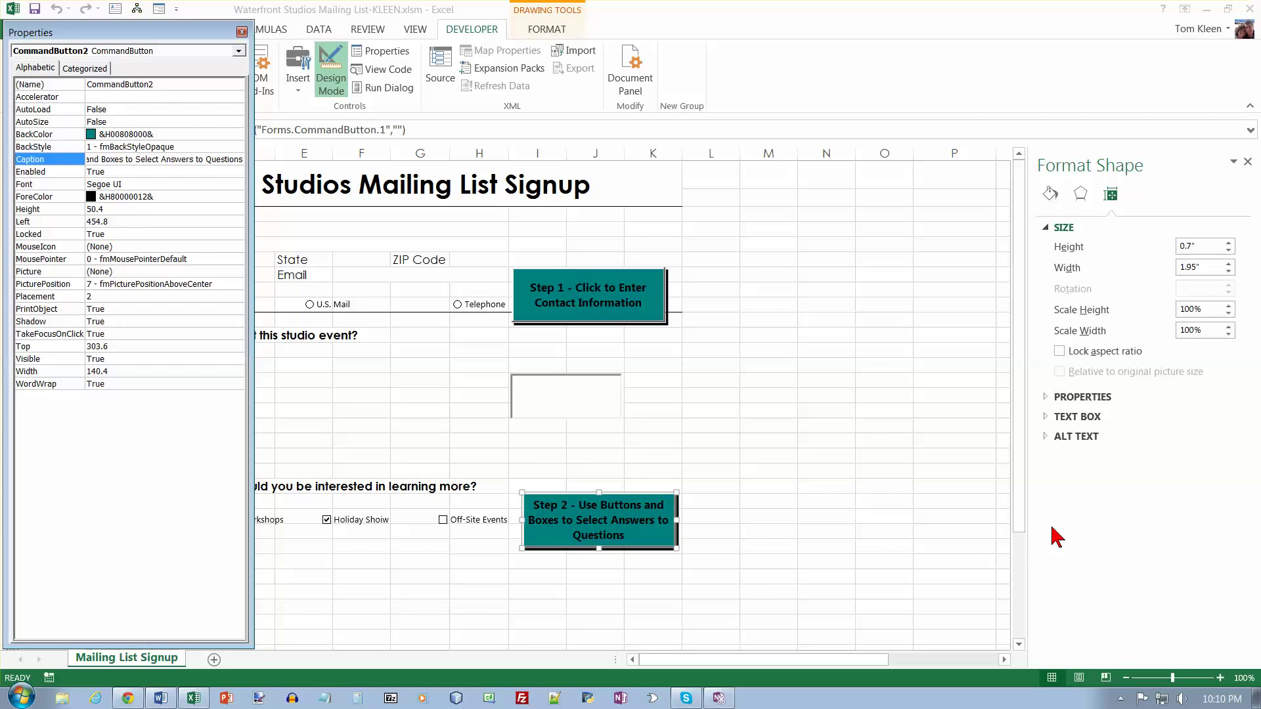
{"action": "left_click_drag", "start_coordinate": [1022, 519], "coordinate": [1019, 641]}
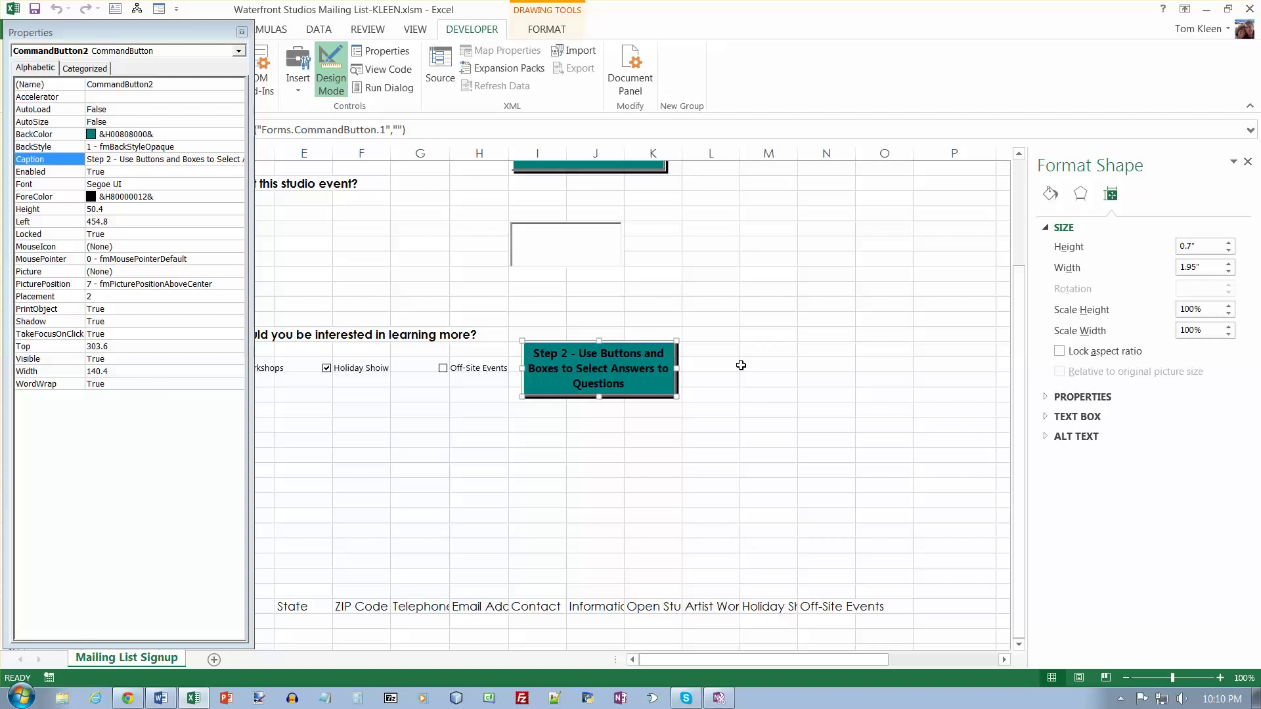
{"action": "key", "text": "ctrl+d"}
{"action": "left_click_drag", "start_coordinate": [637, 372], "coordinate": [628, 451]}
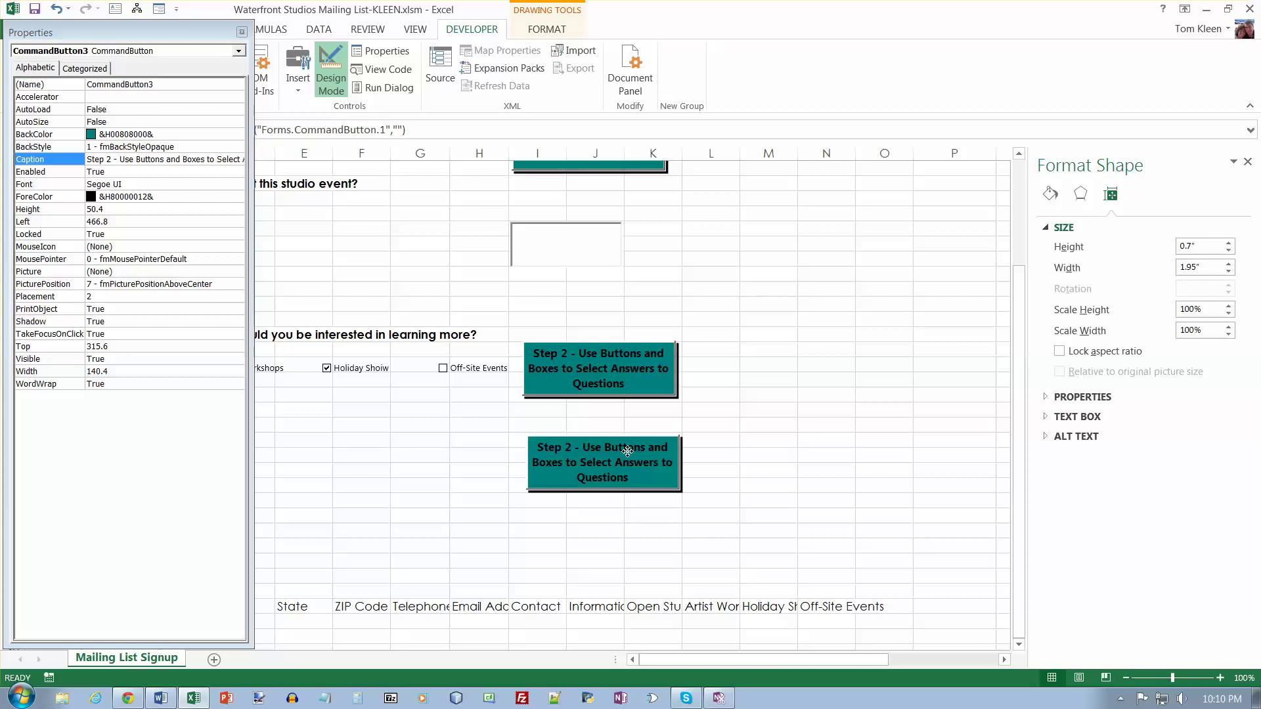
{"action": "left_click_drag", "start_coordinate": [627, 451], "coordinate": [628, 453]}
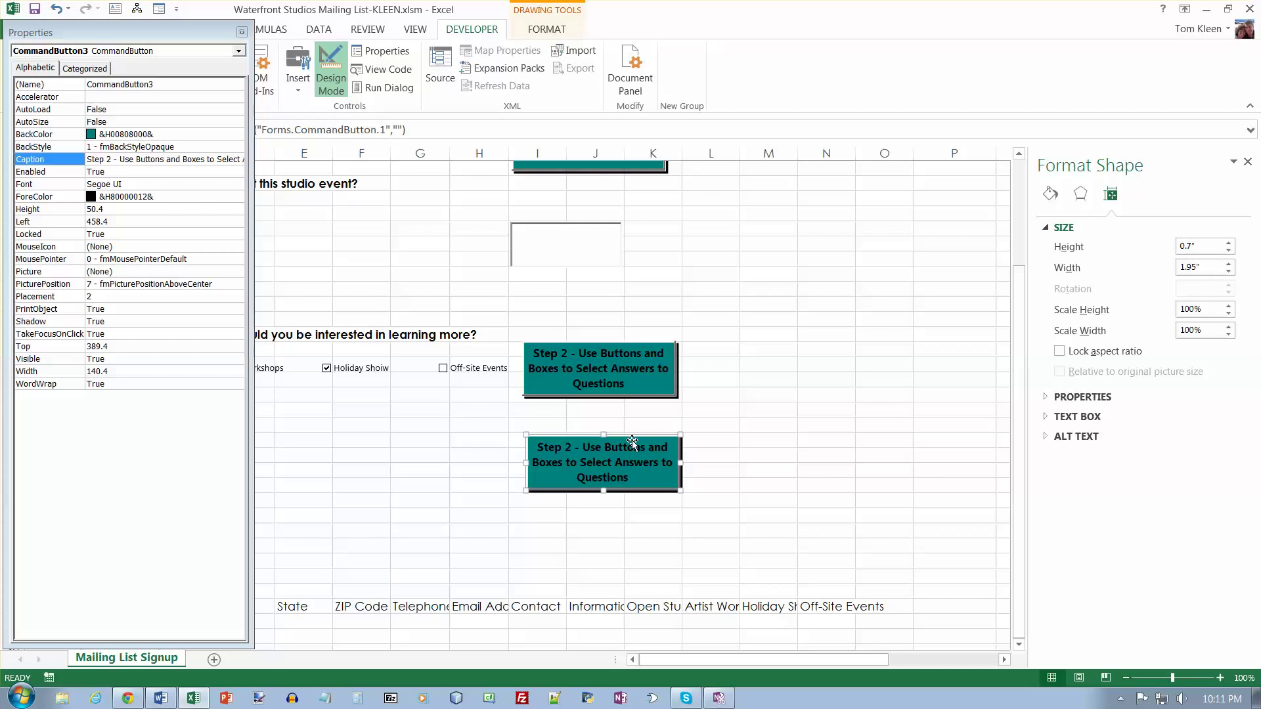
{"action": "key", "text": "Delete"}
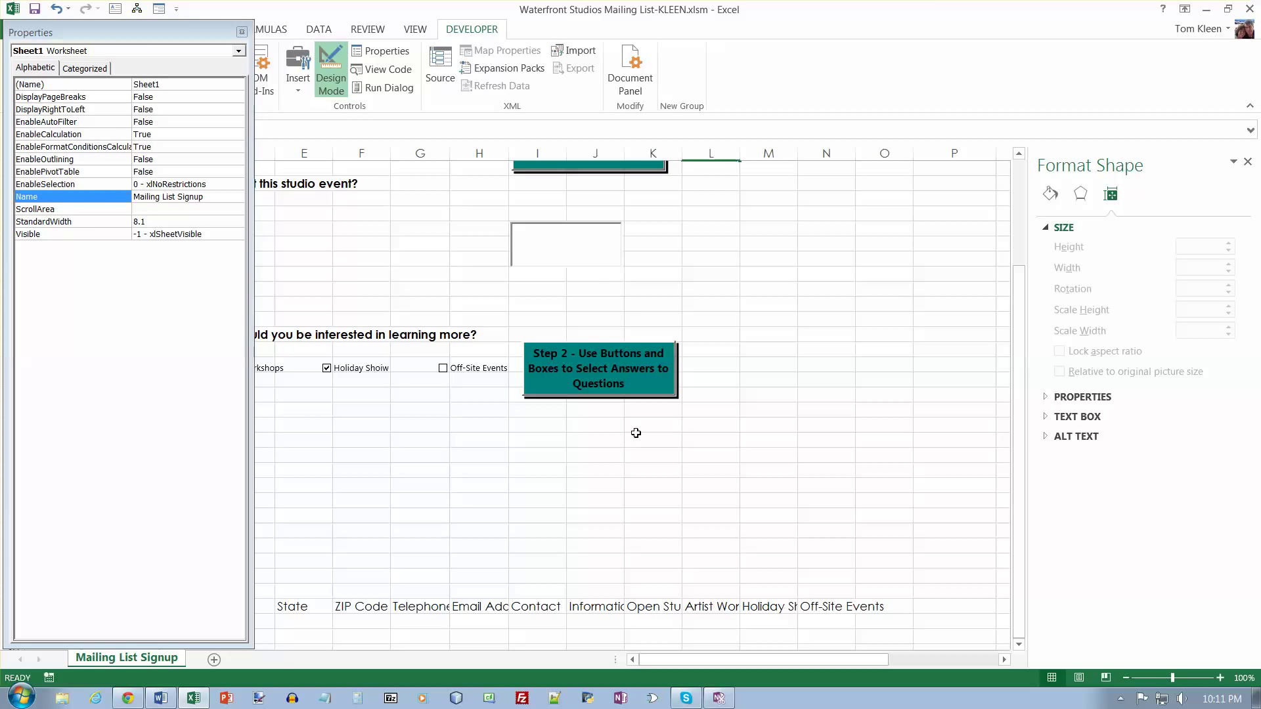
{"action": "left_click", "coordinate": [580, 246]}
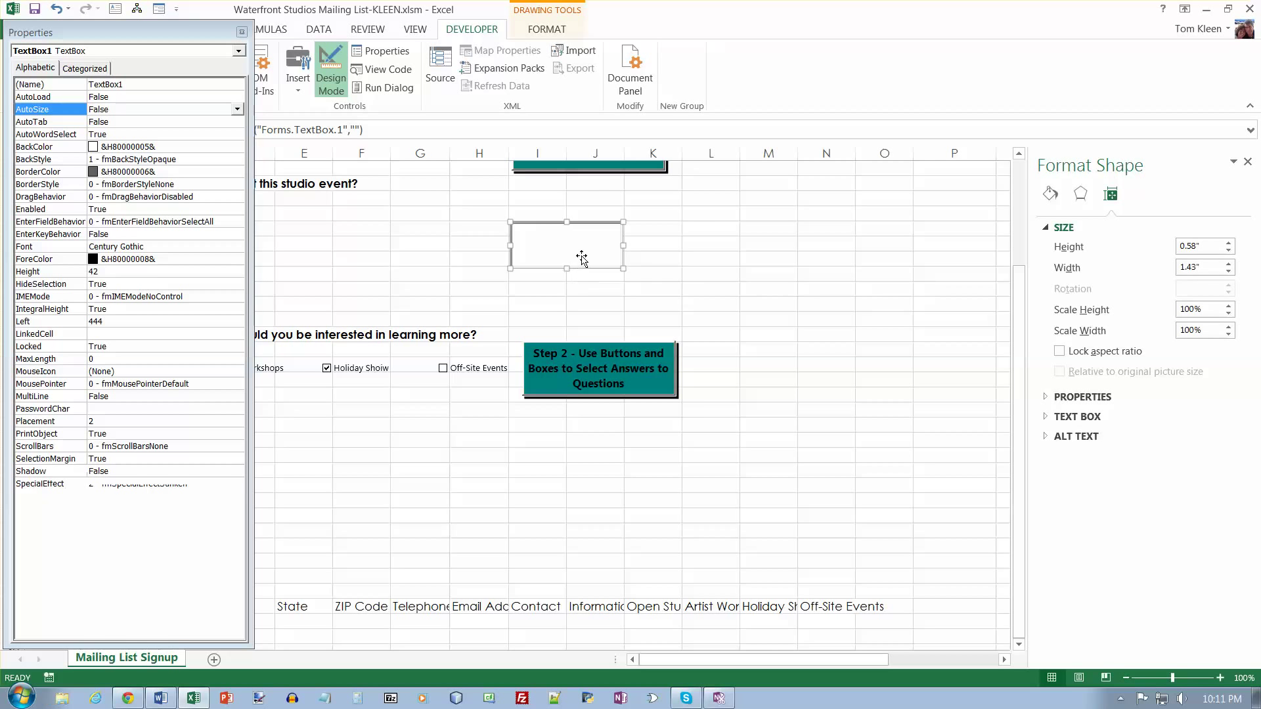
Open TextBox1's properties and resize it to 0.7" by 1.95" (50.4 by 140.4)
{"action": "right_click", "coordinate": [583, 258]}
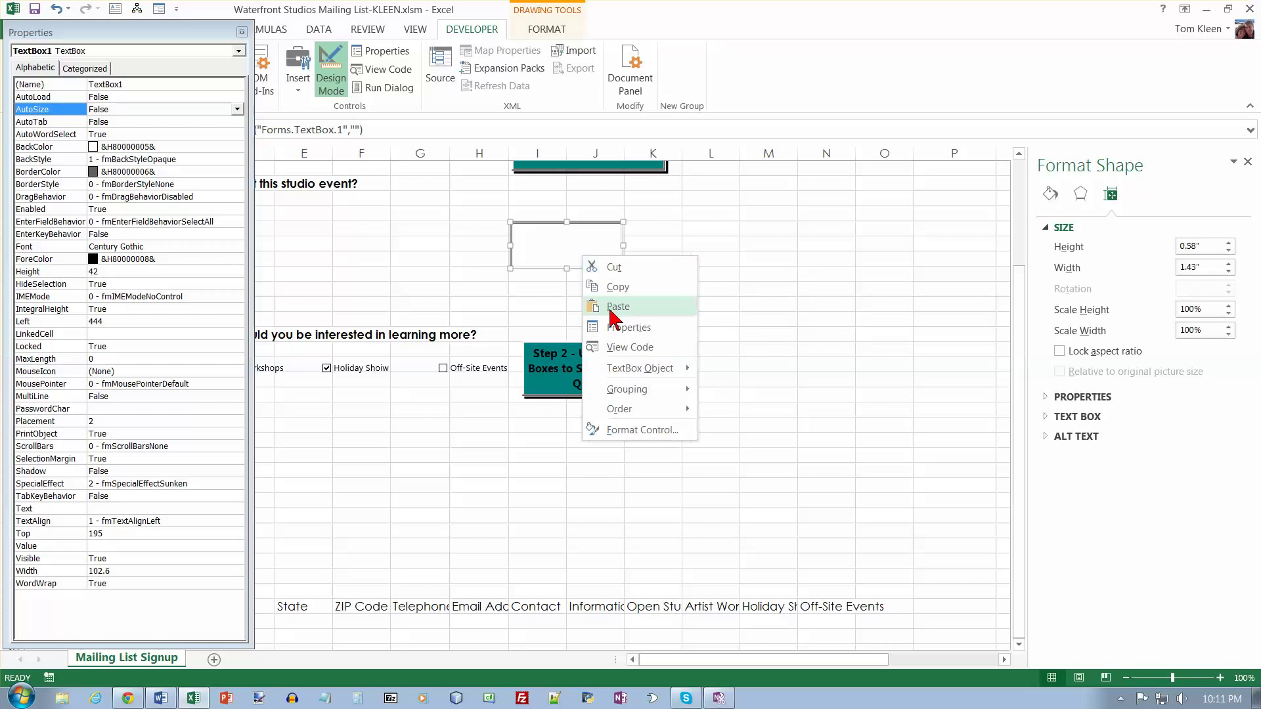
{"action": "left_click", "coordinate": [624, 328]}
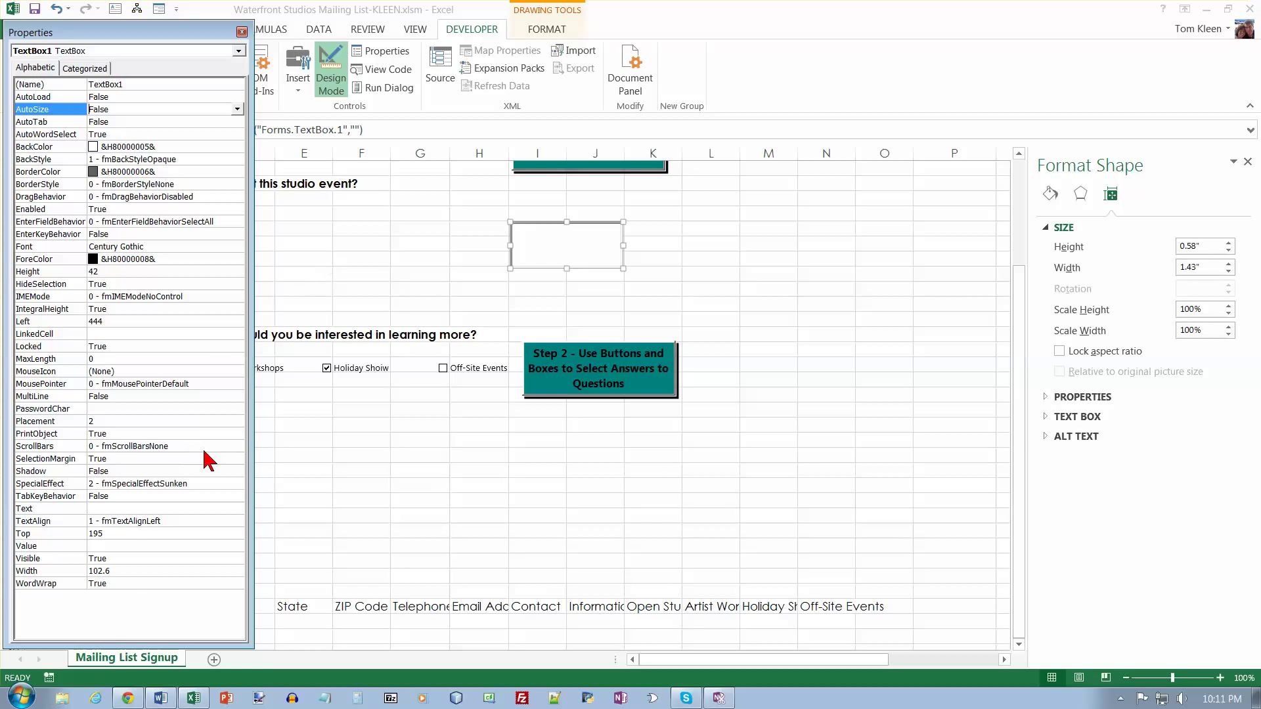
{"action": "left_click", "coordinate": [139, 571]}
{"action": "left_click_drag", "start_coordinate": [139, 572], "coordinate": [68, 574]}
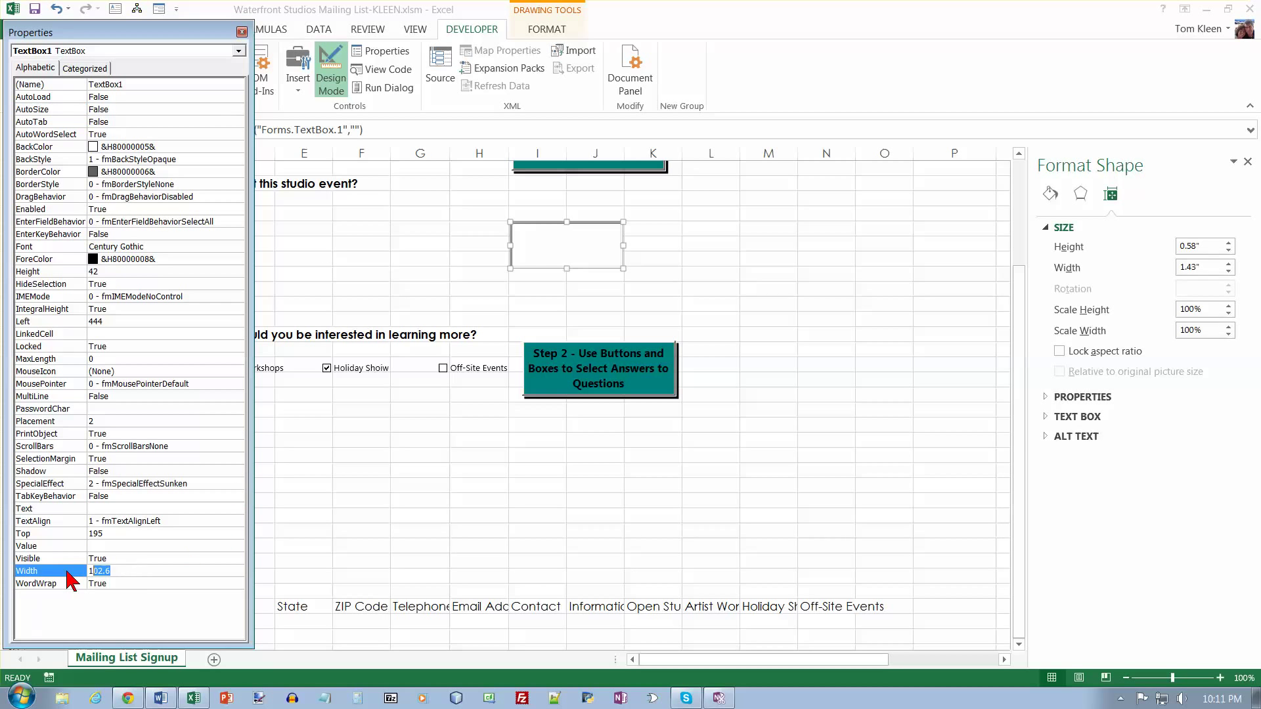
{"action": "type", "text": "50.25"}
{"action": "left_click", "coordinate": [87, 273]}
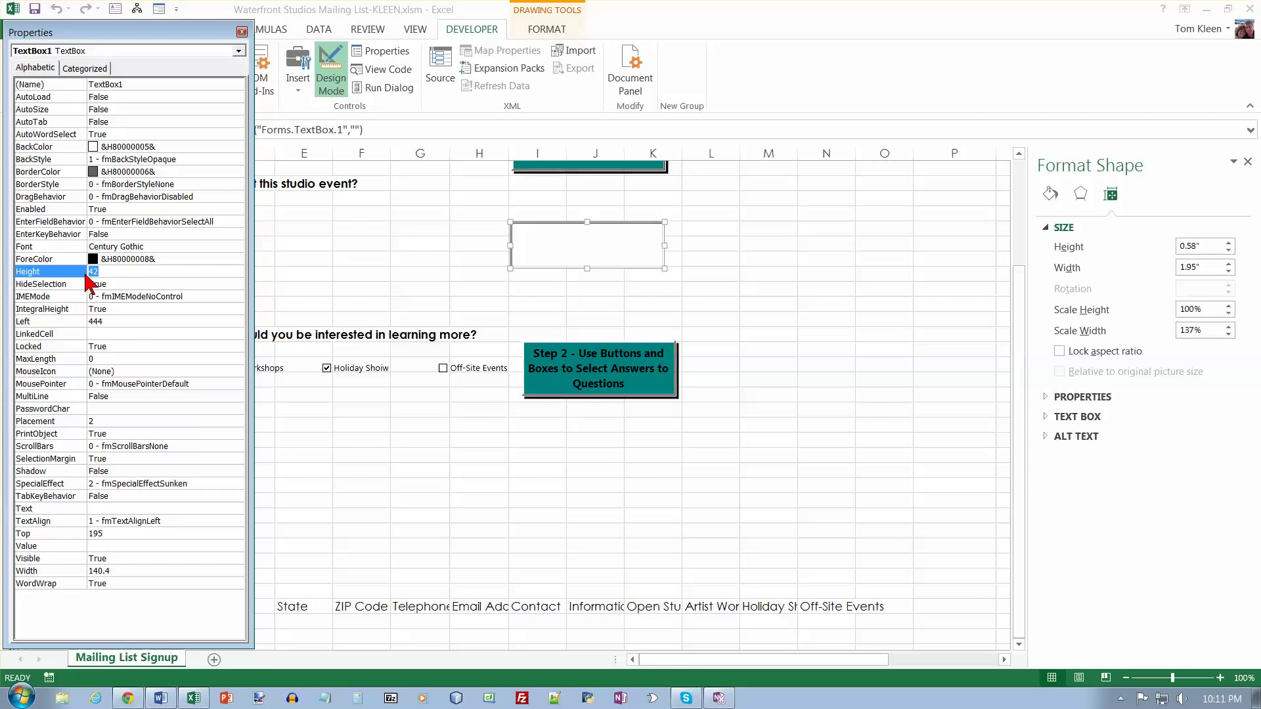
{"action": "type", "text": "50.25"}
{"action": "key", "text": "Return"}
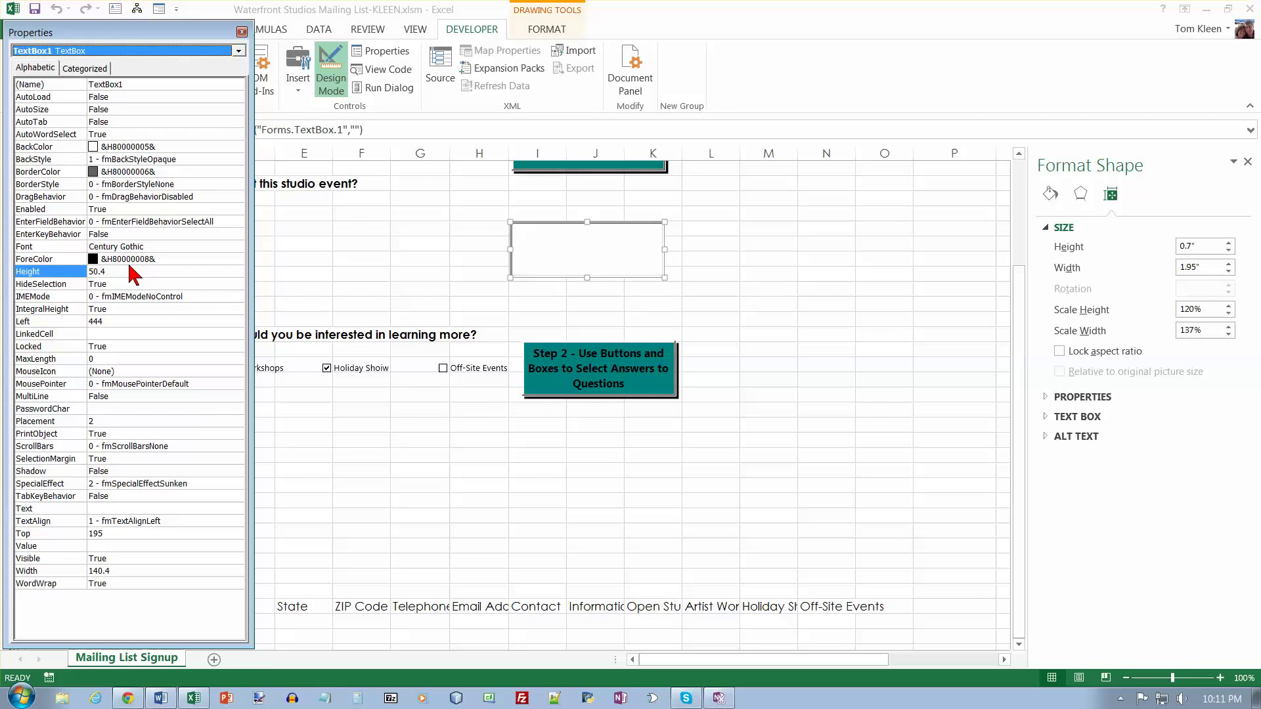
{"action": "left_click", "coordinate": [130, 271]}
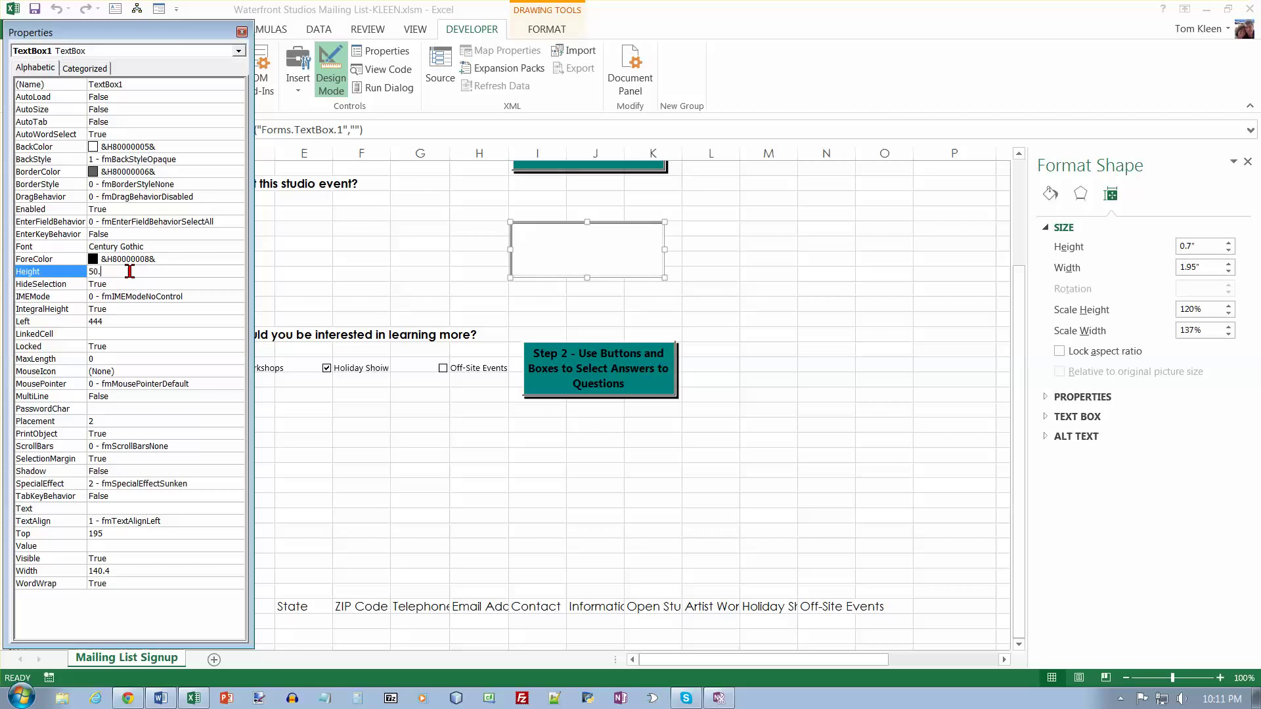
{"action": "type", "text": ".25"}
{"action": "key", "text": "Escape"}
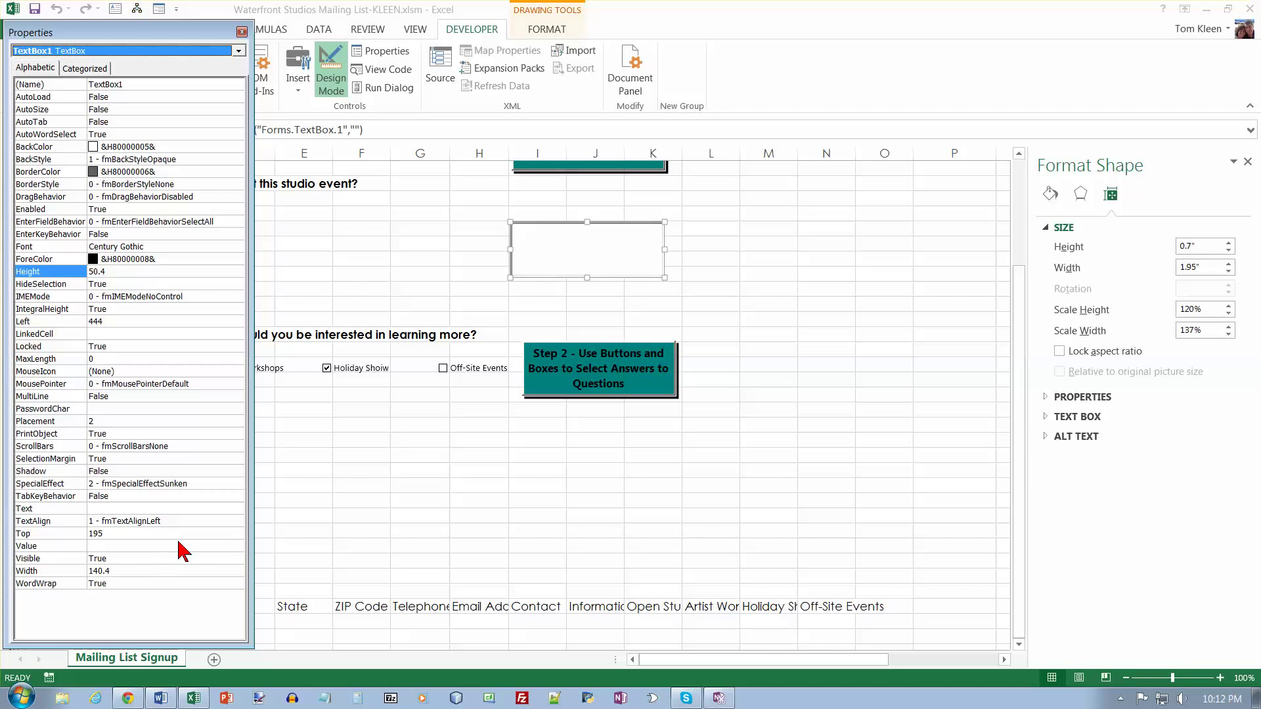
{"action": "left_click", "coordinate": [177, 471]}
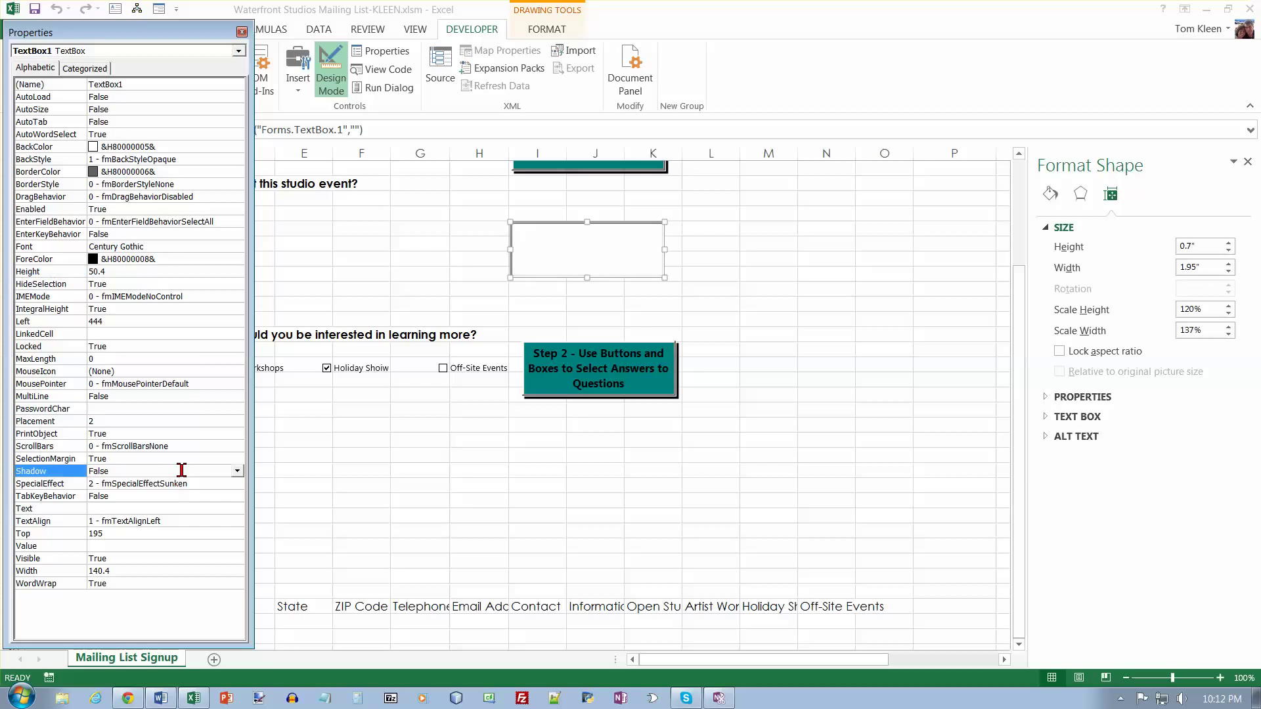
Set TextBox1's Shadow property to True
{"action": "left_click", "coordinate": [236, 471]}
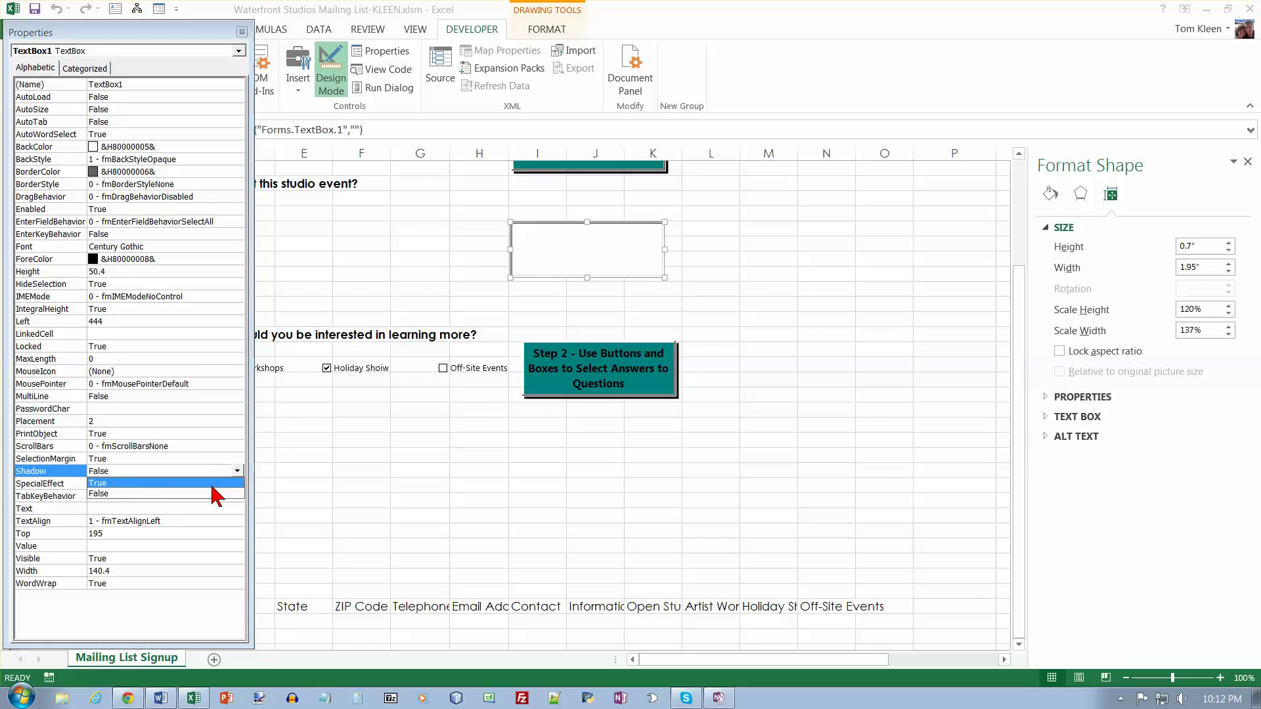
{"action": "left_click", "coordinate": [212, 484]}
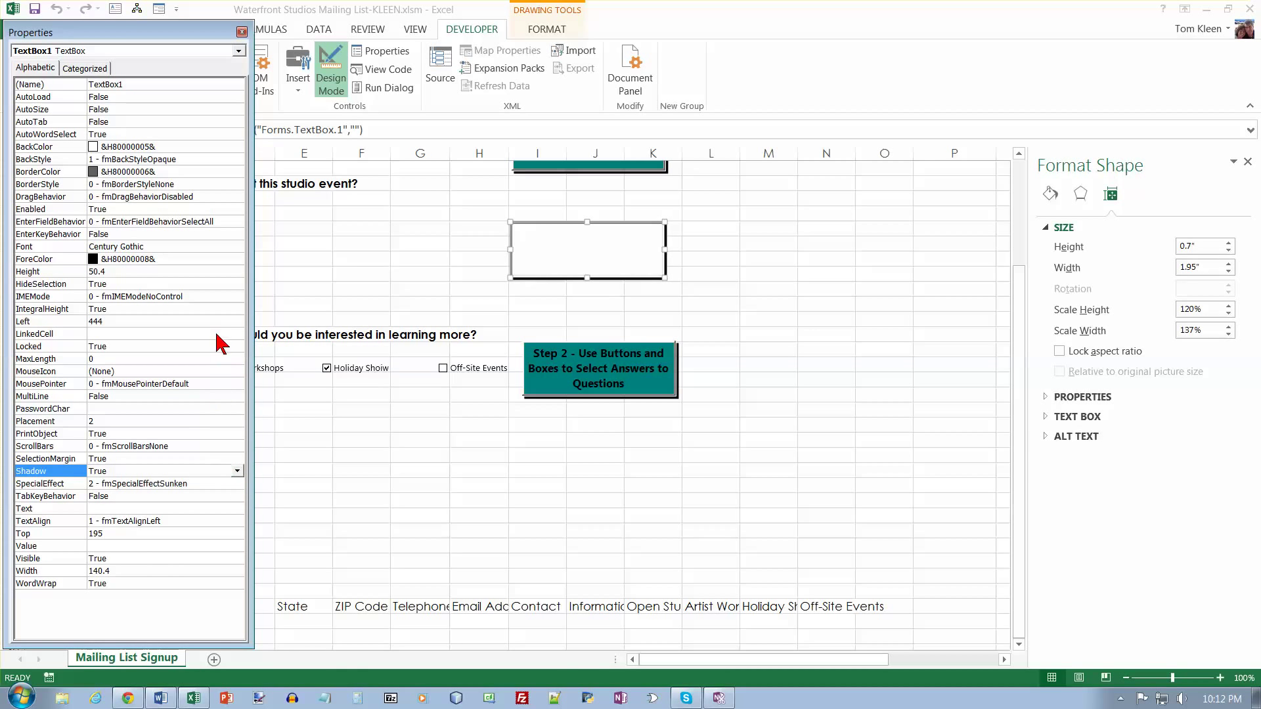
{"action": "left_click", "coordinate": [169, 582]}
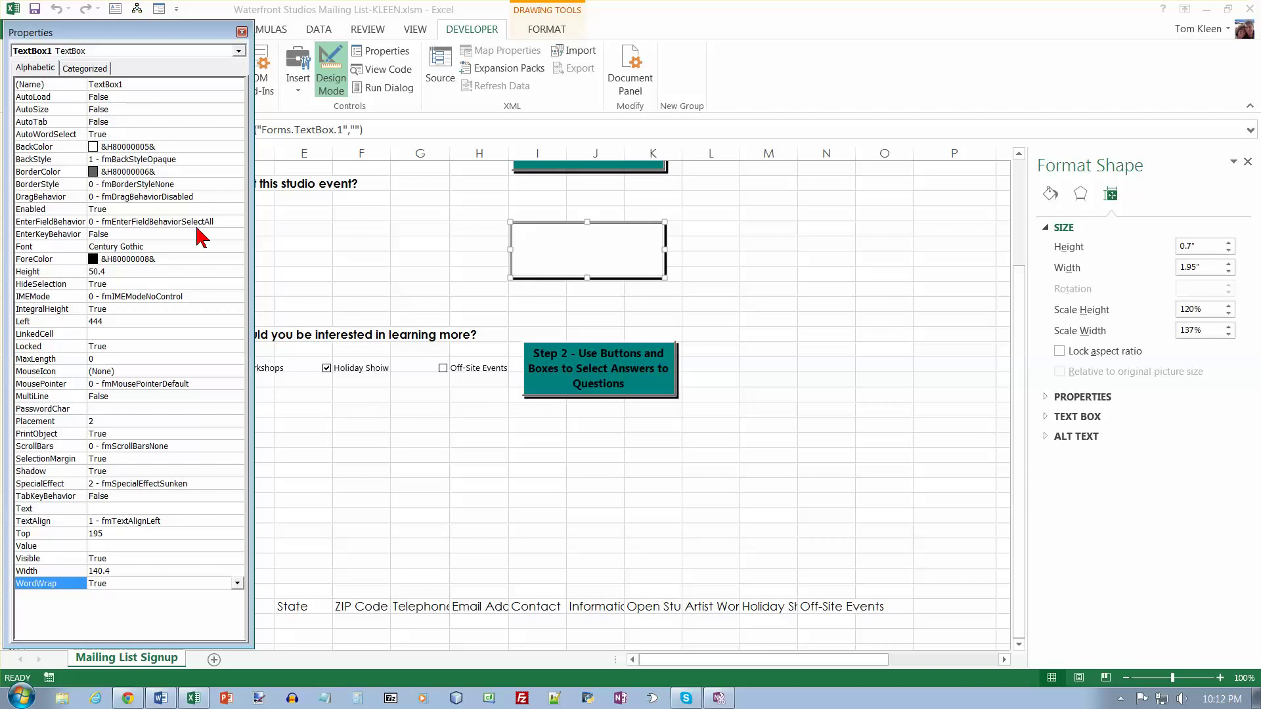
Give TextBox1 the teal palette BackColor (&H00808000&)
{"action": "left_click", "coordinate": [109, 147]}
{"action": "left_click", "coordinate": [238, 146]}
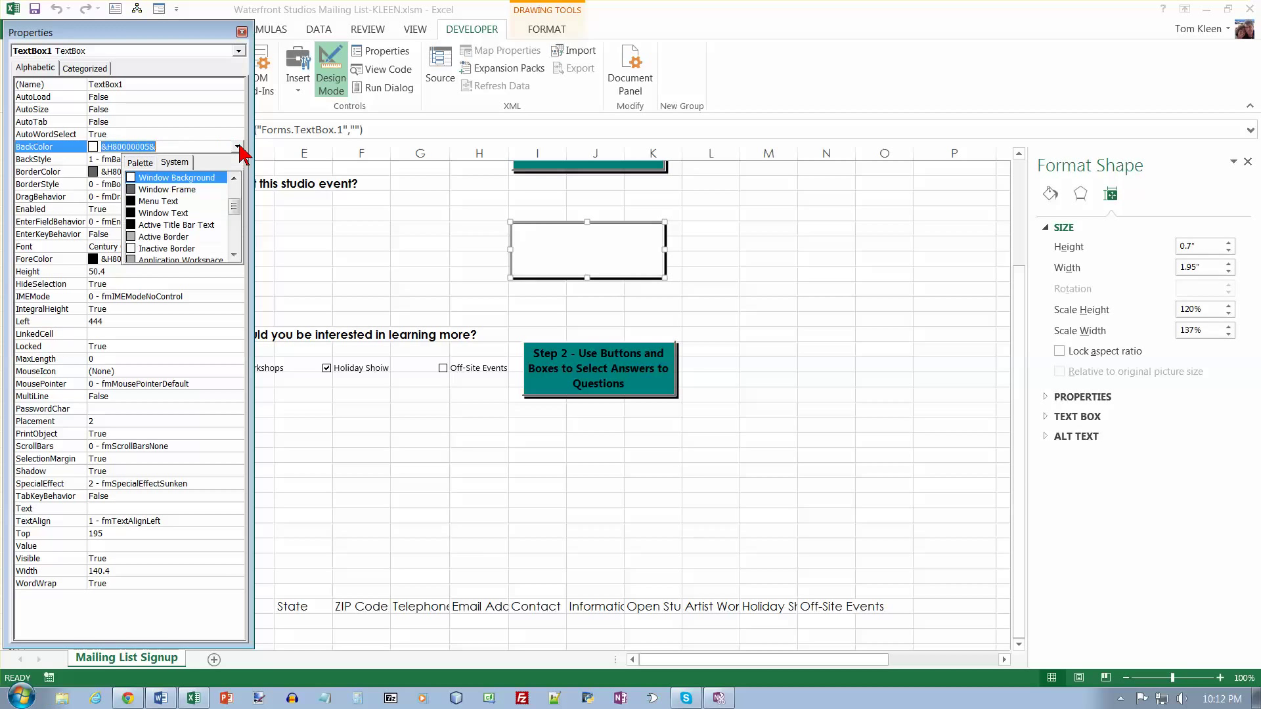
{"action": "left_click", "coordinate": [140, 163]}
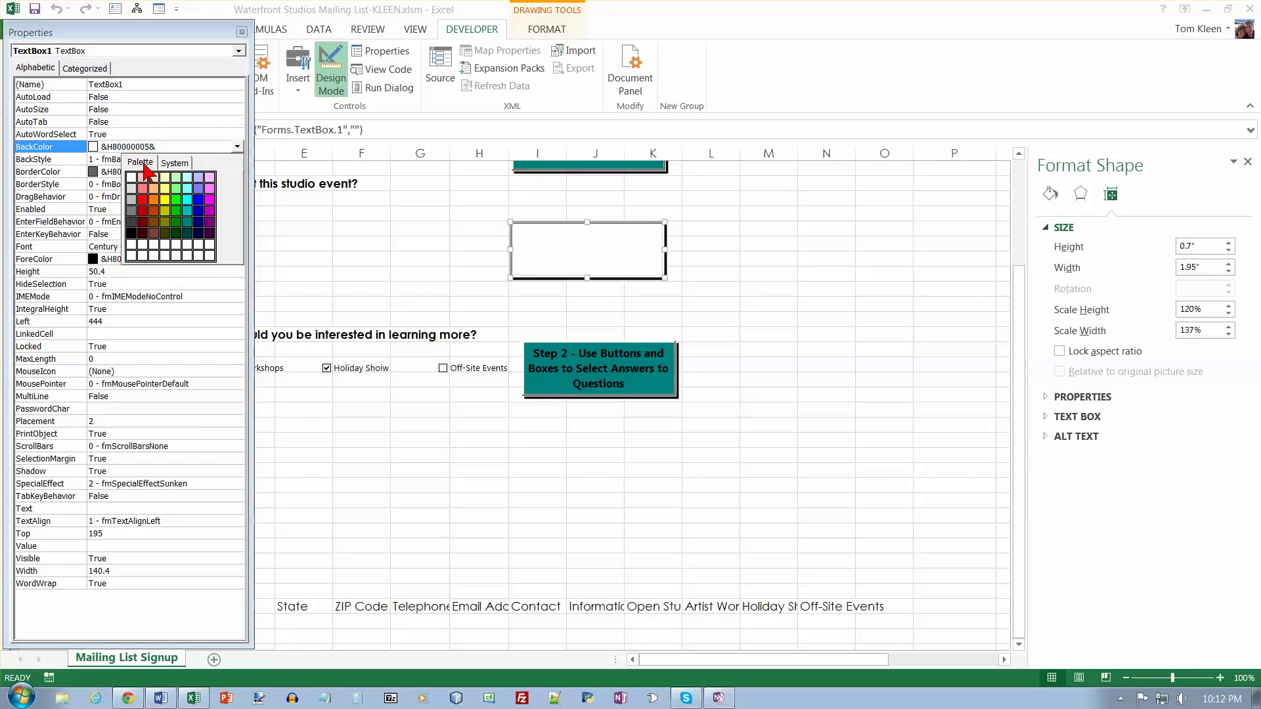
{"action": "left_click", "coordinate": [187, 211]}
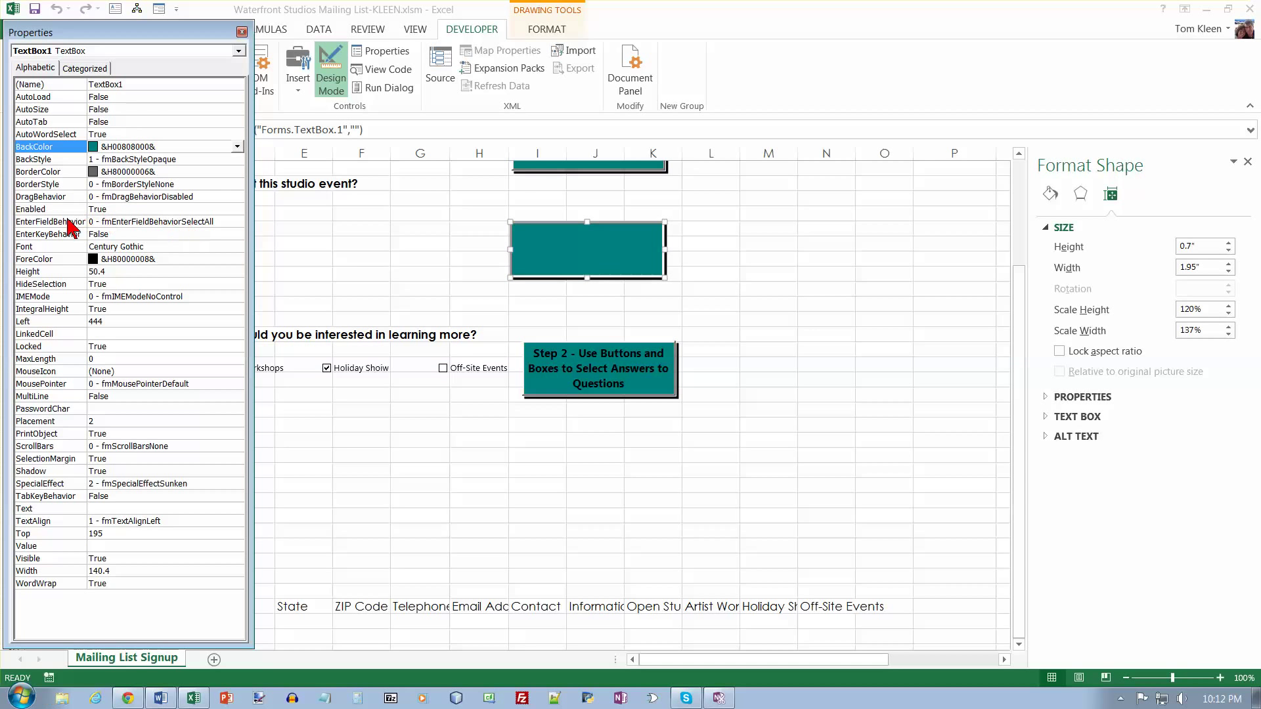
{"action": "left_click", "coordinate": [55, 248]}
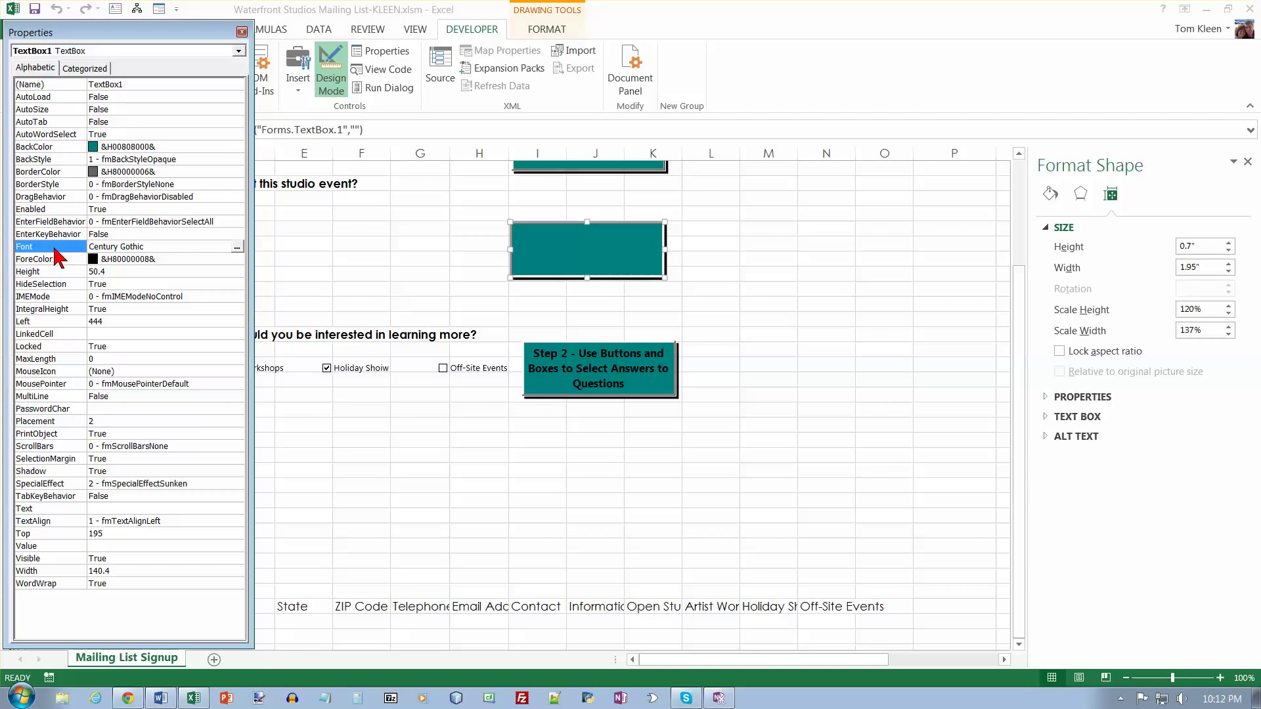
{"action": "left_click", "coordinate": [236, 248]}
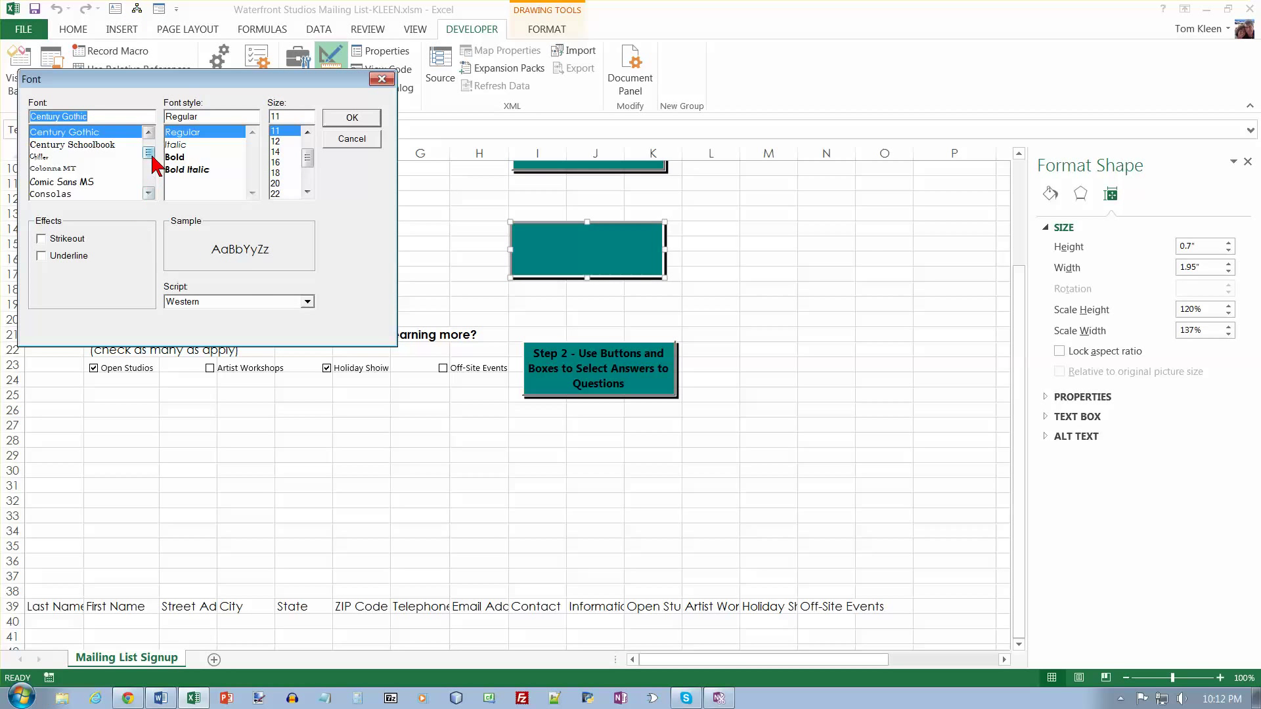
Set TextBox1's font to Segoe UI, Bold, size 10 and confirm
{"action": "left_click_drag", "start_coordinate": [148, 153], "coordinate": [151, 177]}
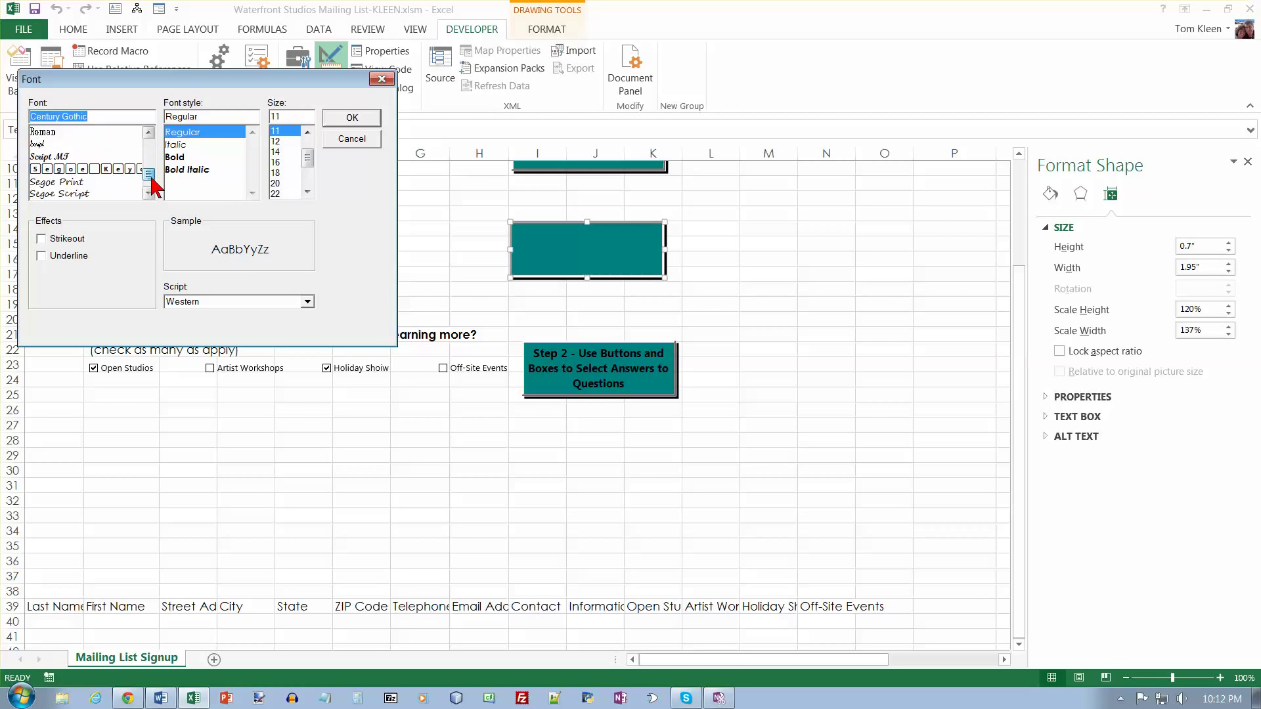
{"action": "scroll", "coordinate": [76, 173], "scroll_direction": "down", "scroll_amount": 2}
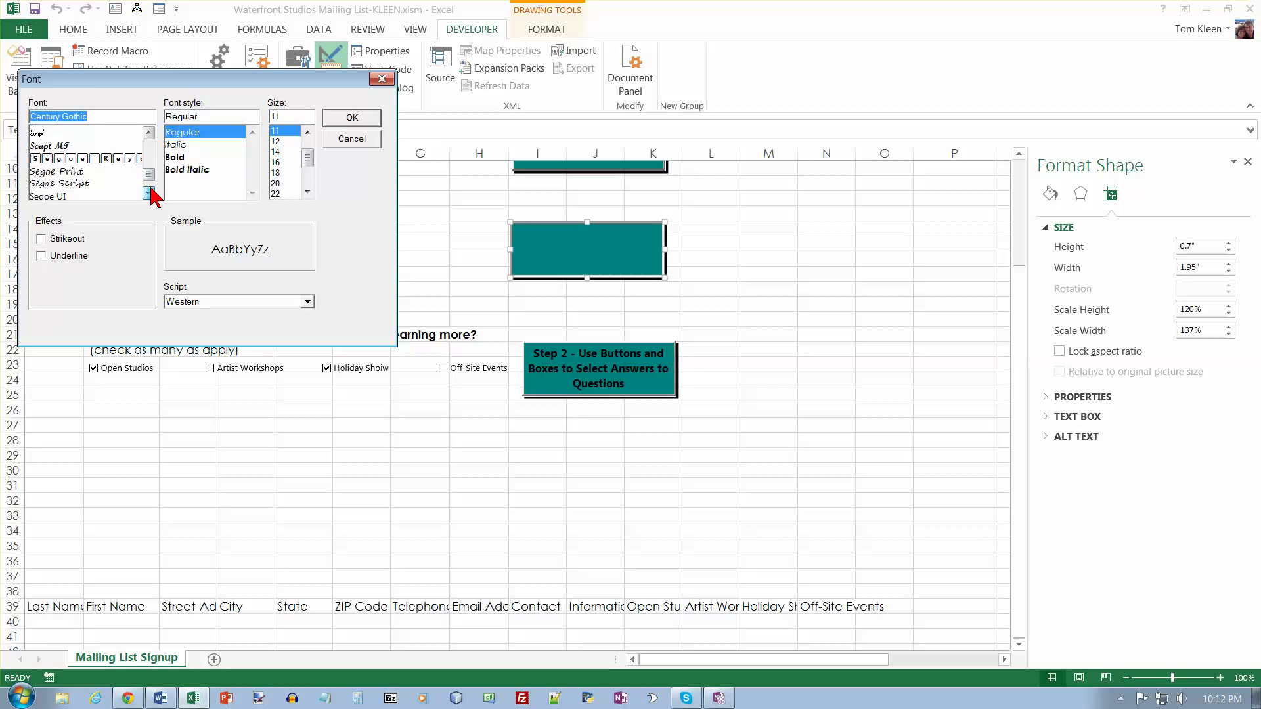
{"action": "left_click", "coordinate": [76, 159]}
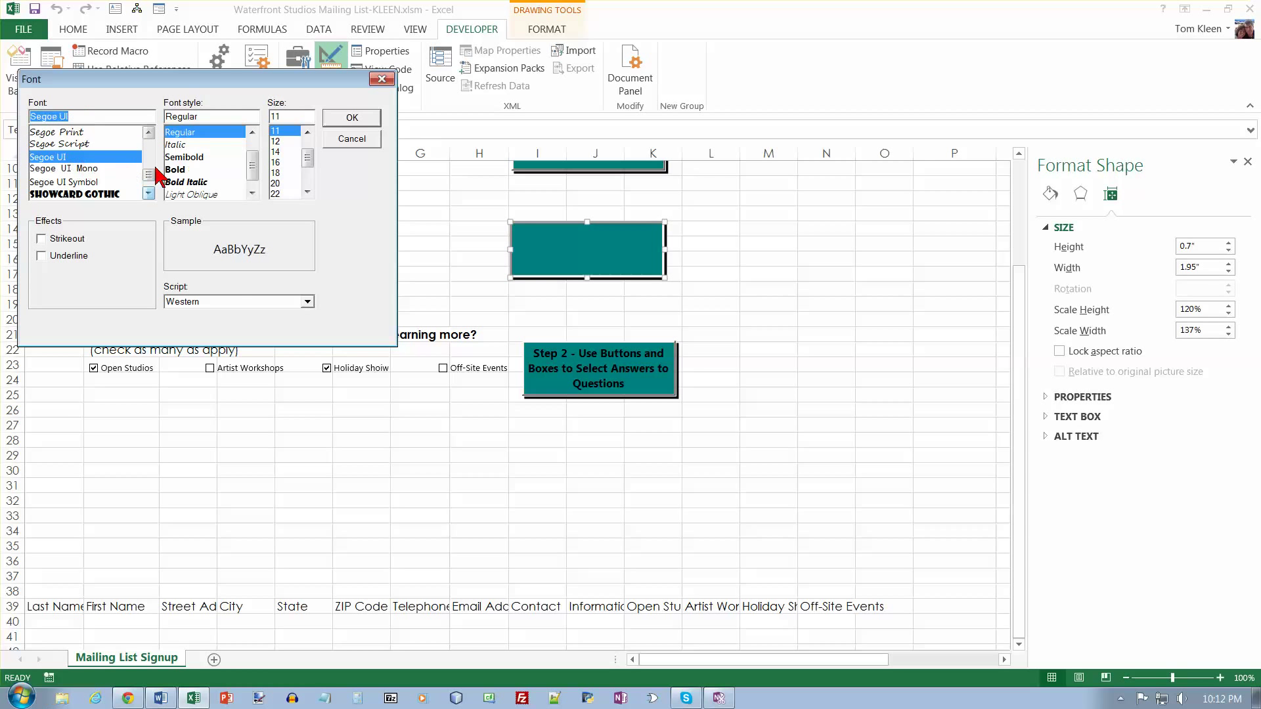
{"action": "left_click", "coordinate": [175, 169]}
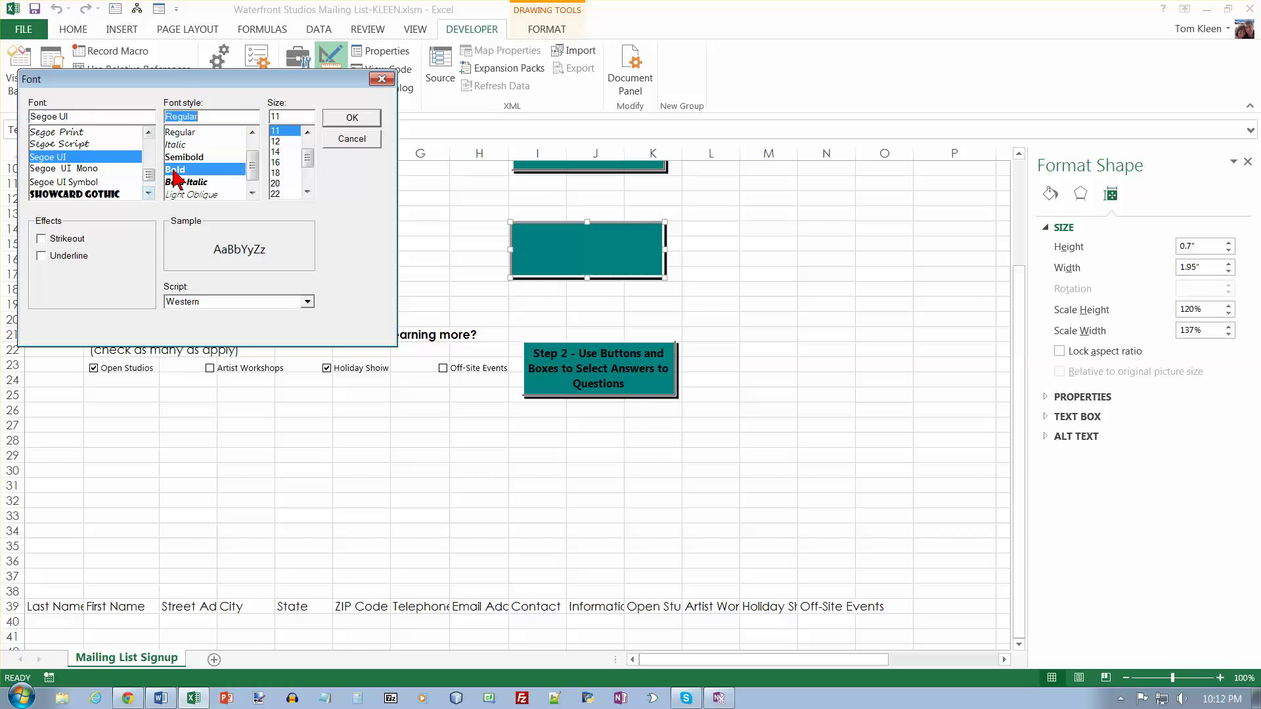
{"action": "left_click", "coordinate": [306, 132]}
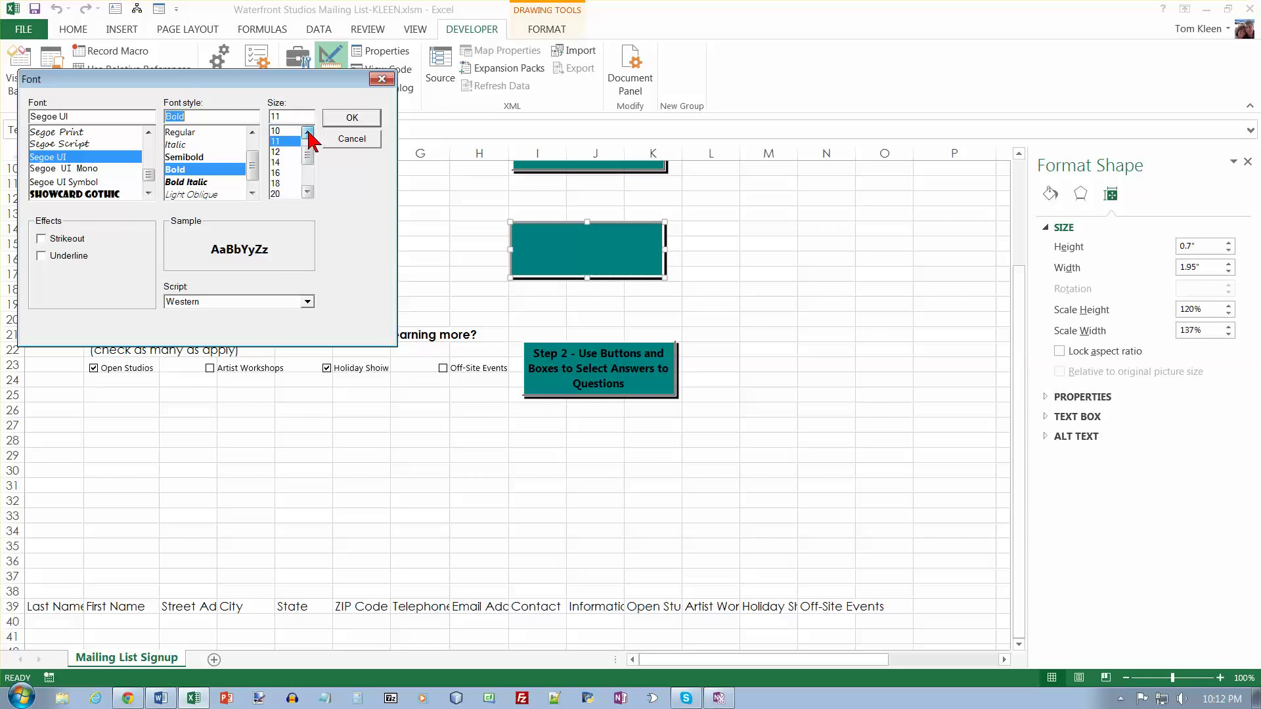
{"action": "left_click", "coordinate": [284, 130]}
{"action": "left_click", "coordinate": [347, 119]}
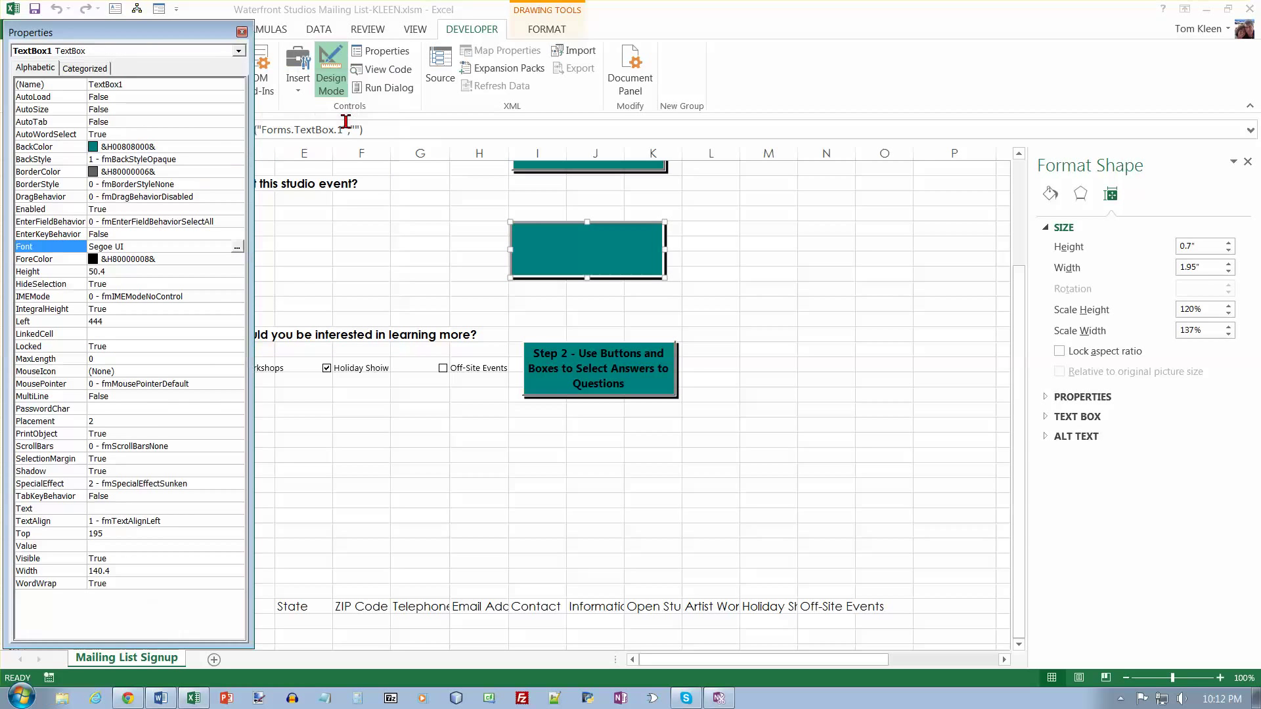
{"action": "left_click", "coordinate": [552, 358]}
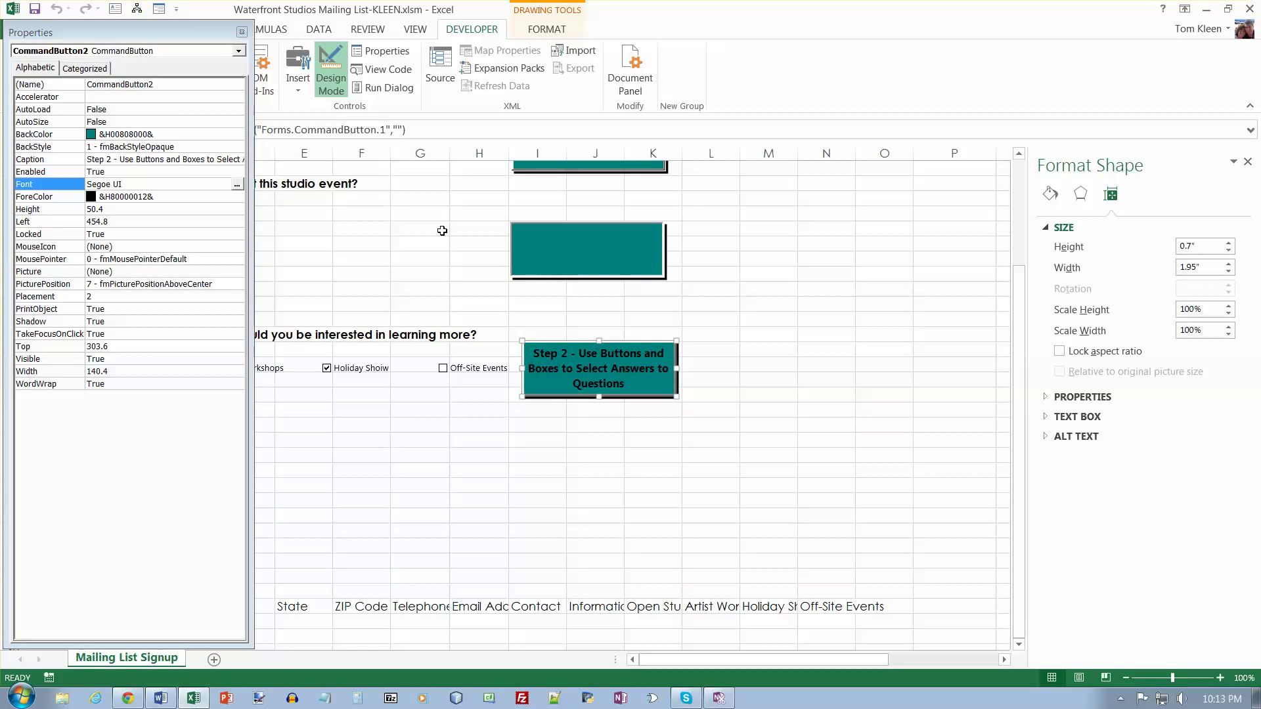
Clear the Step 2 caption text from CommandButton2
{"action": "right_click", "coordinate": [542, 353]}
{"action": "left_click", "coordinate": [91, 160]}
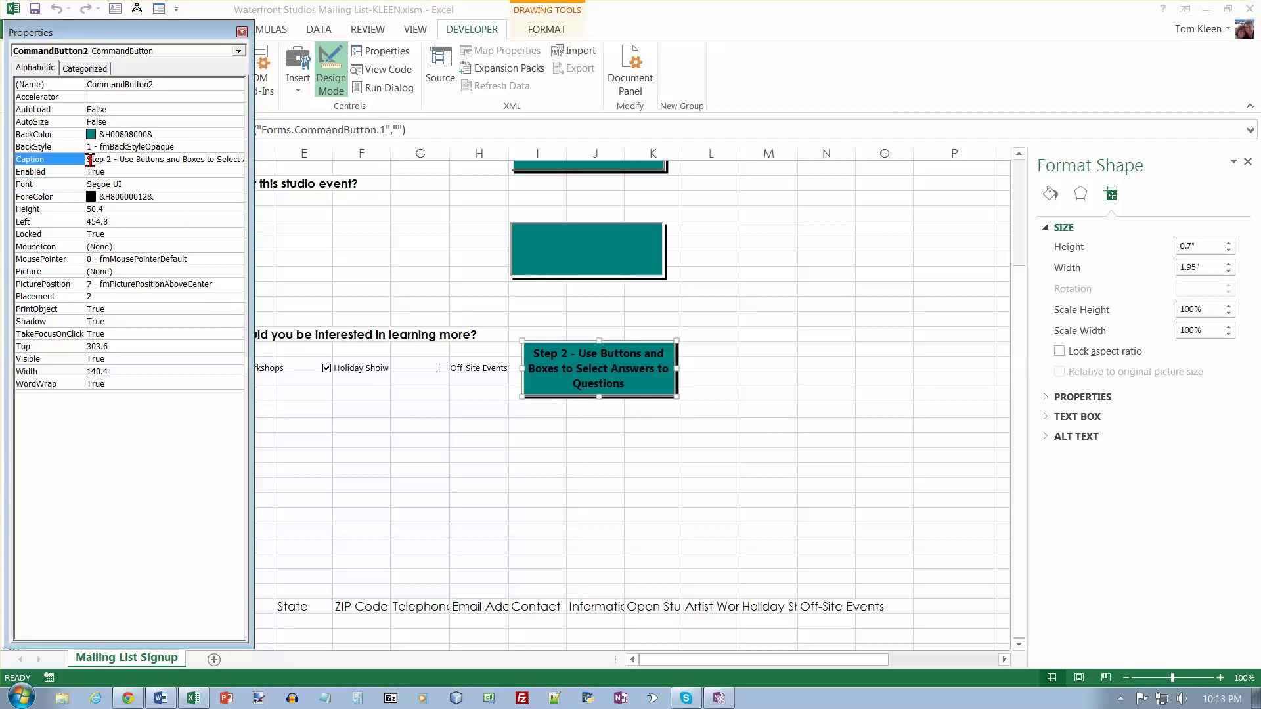
{"action": "left_click_drag", "start_coordinate": [90, 160], "coordinate": [349, 161]}
{"action": "key", "text": "ctrl+c"}
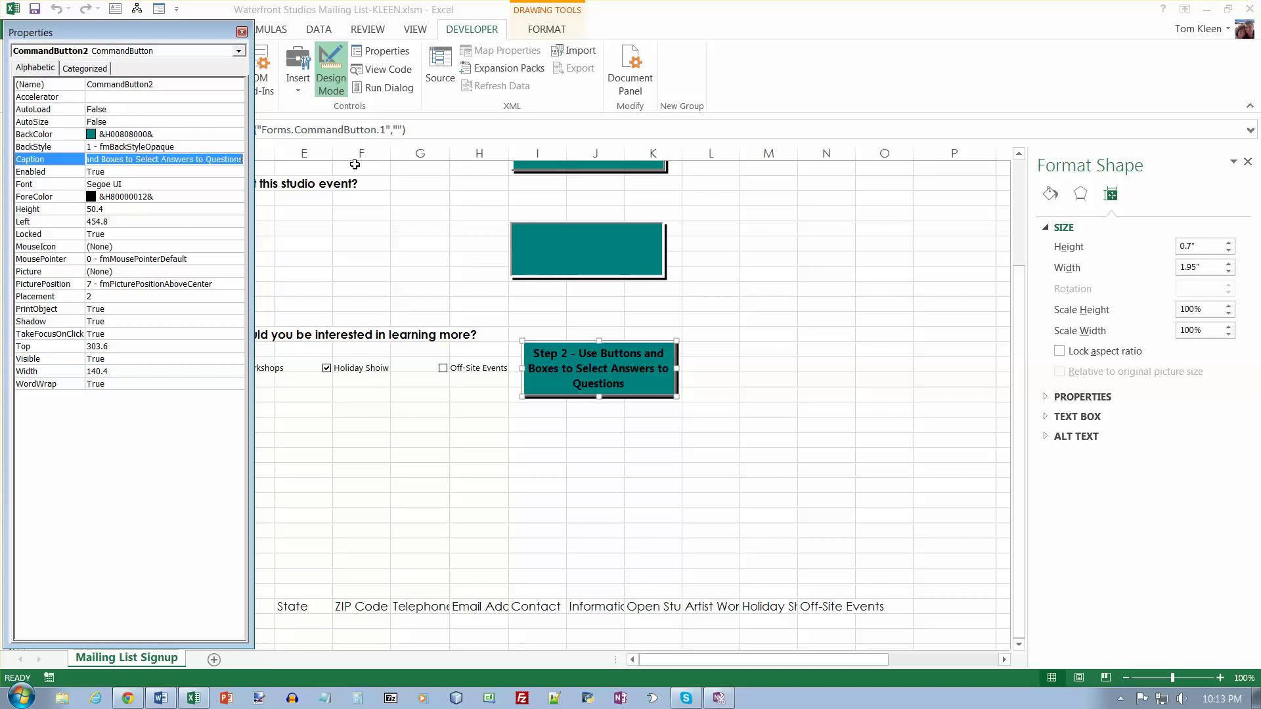
{"action": "key", "text": "Delete"}
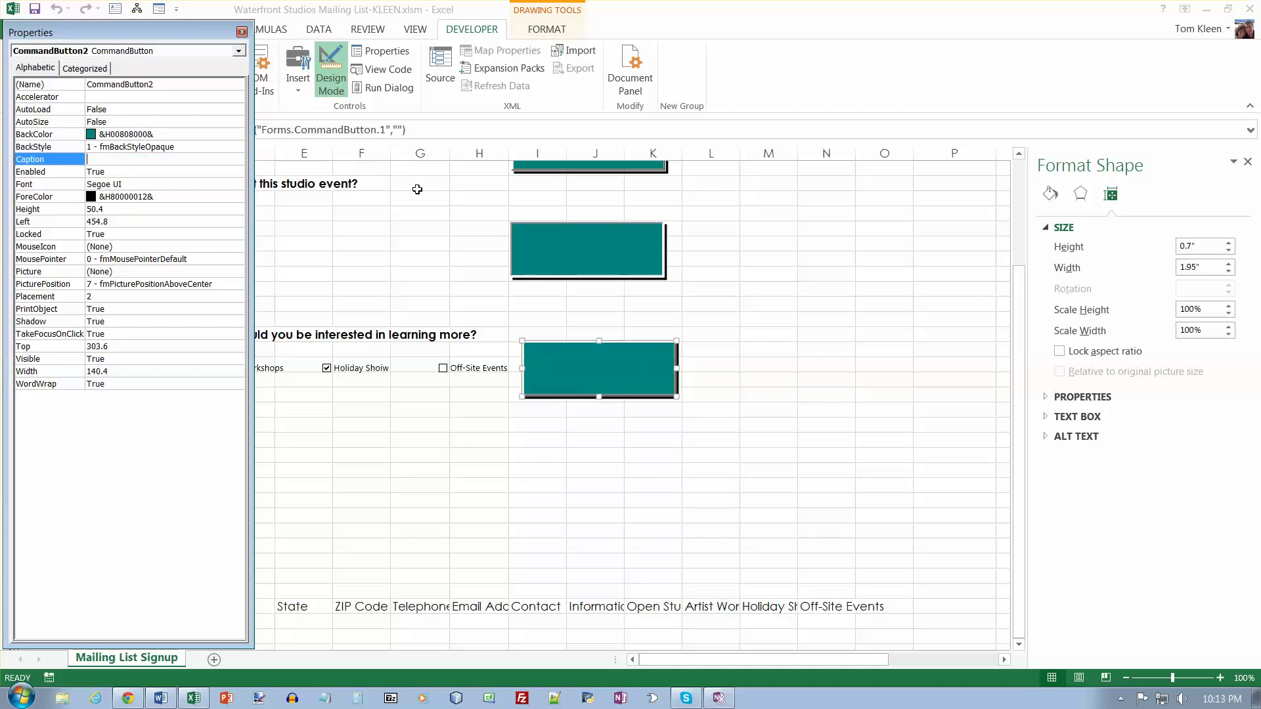
Paste the Step 2 wording into TextBox1's Text property and check WordWrap
{"action": "left_click", "coordinate": [545, 253]}
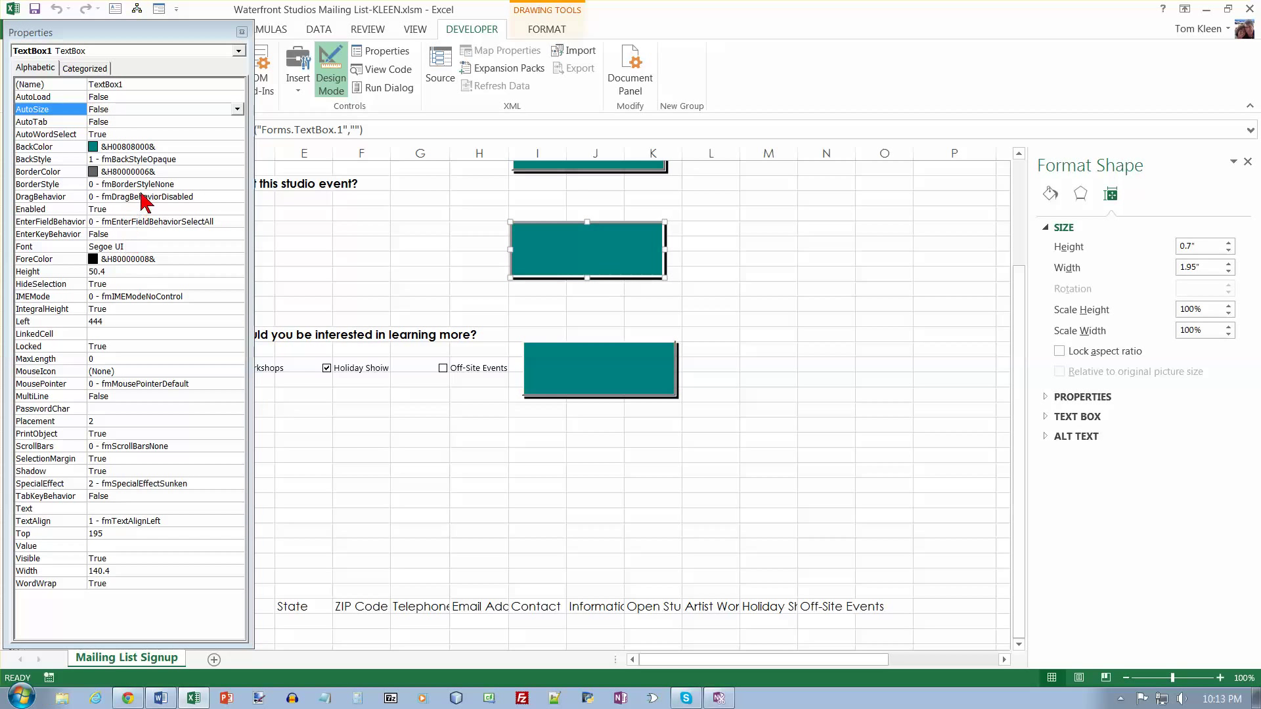
{"action": "left_click", "coordinate": [116, 510]}
{"action": "key", "text": "ctrl+v"}
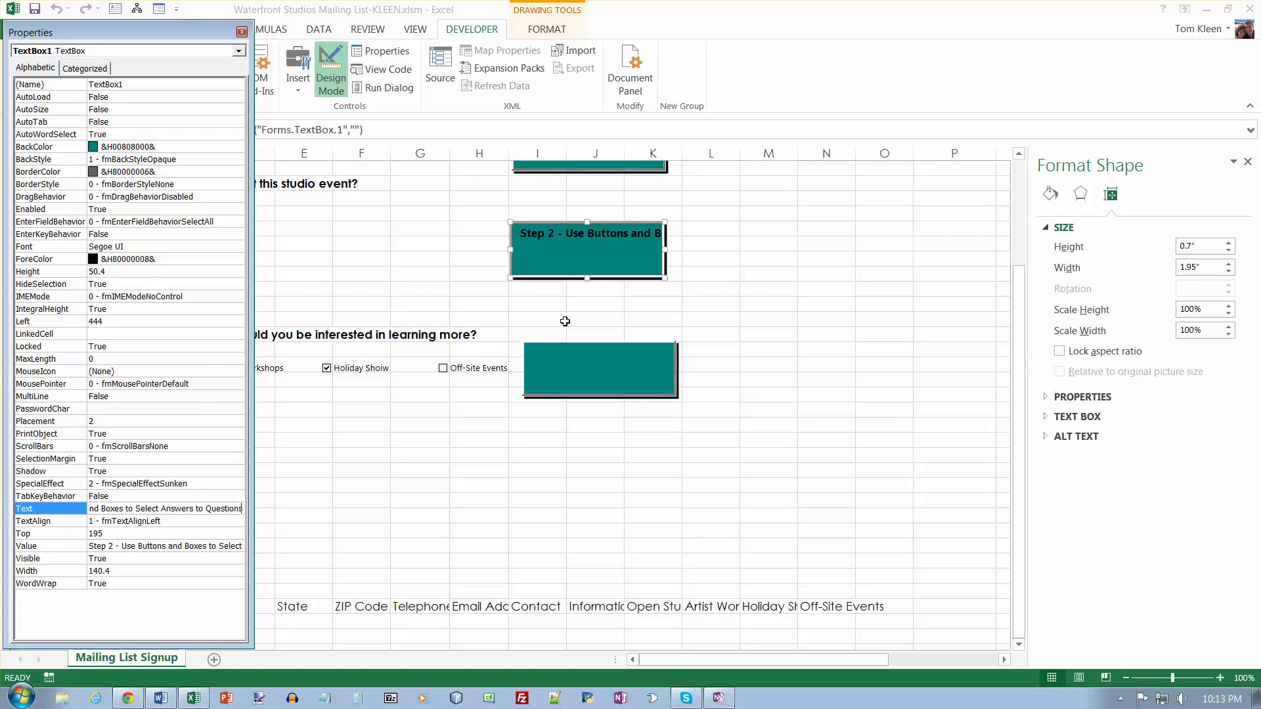
{"action": "left_click", "coordinate": [541, 246]}
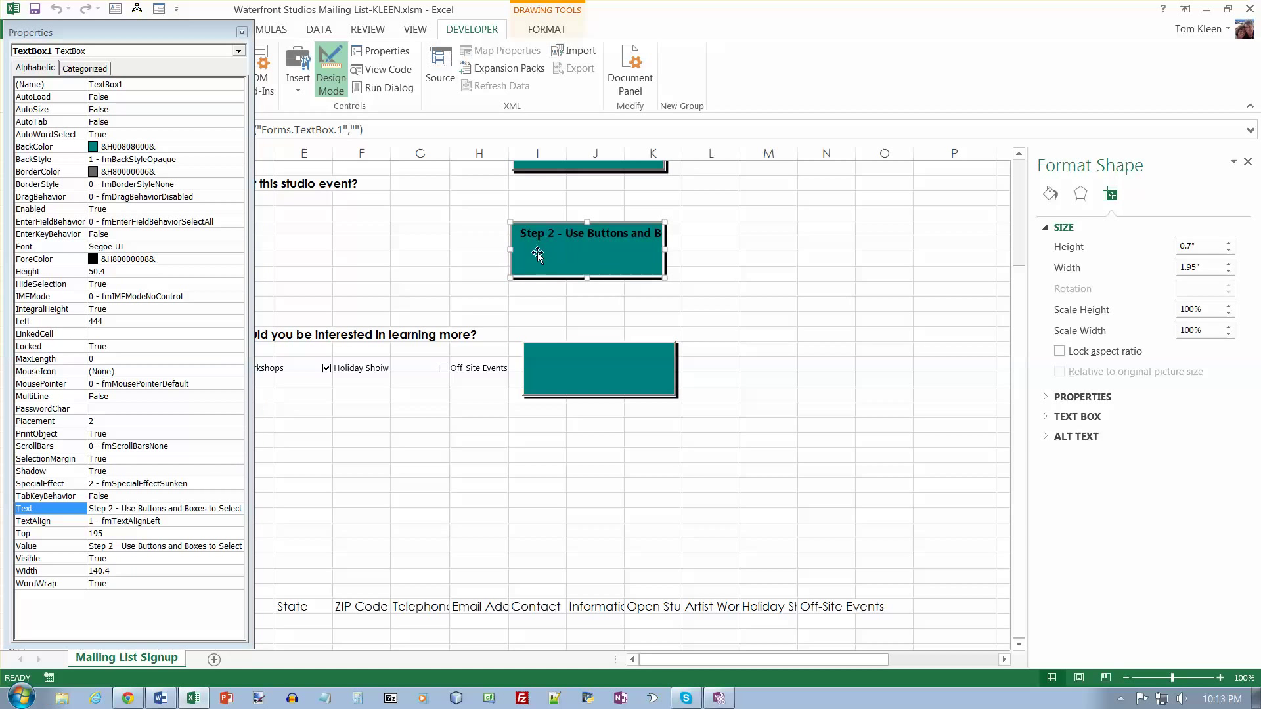
{"action": "left_click", "coordinate": [112, 584]}
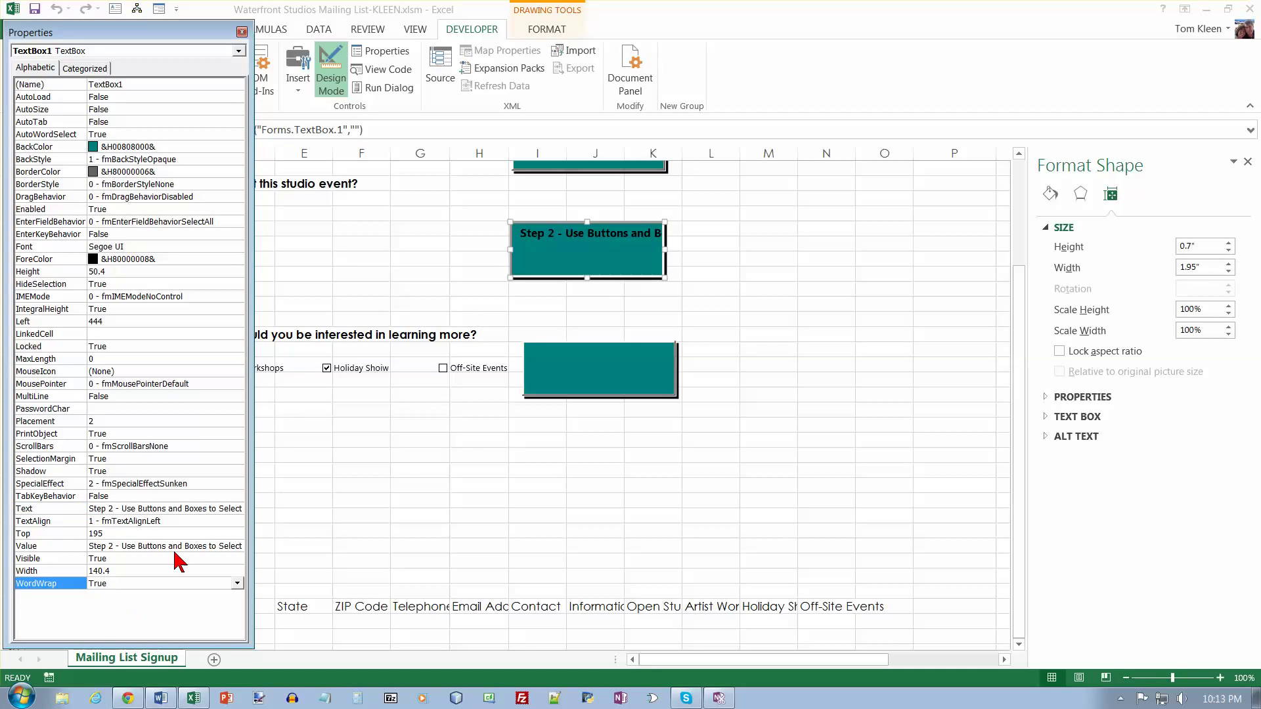
{"action": "left_click", "coordinate": [569, 266]}
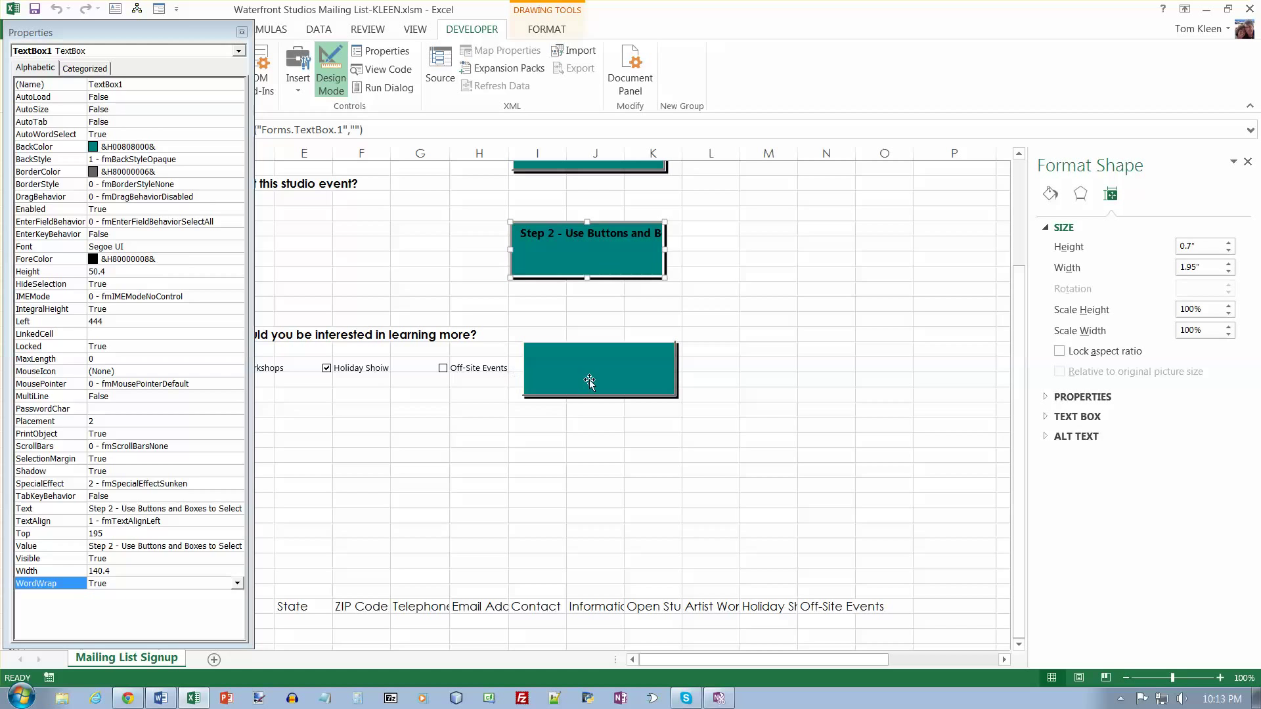
{"action": "left_click", "coordinate": [527, 373]}
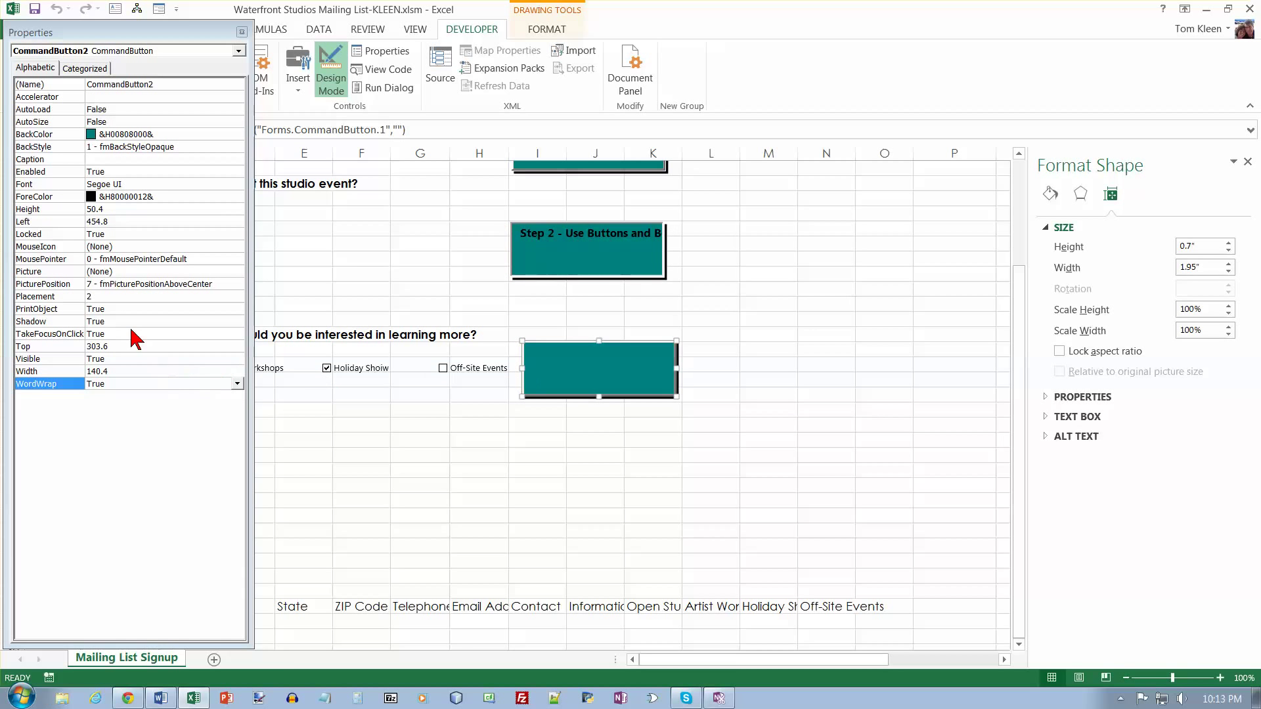
Set CommandButton2's caption to 'Step 3 - Click to Submit Information'
{"action": "left_click", "coordinate": [101, 161]}
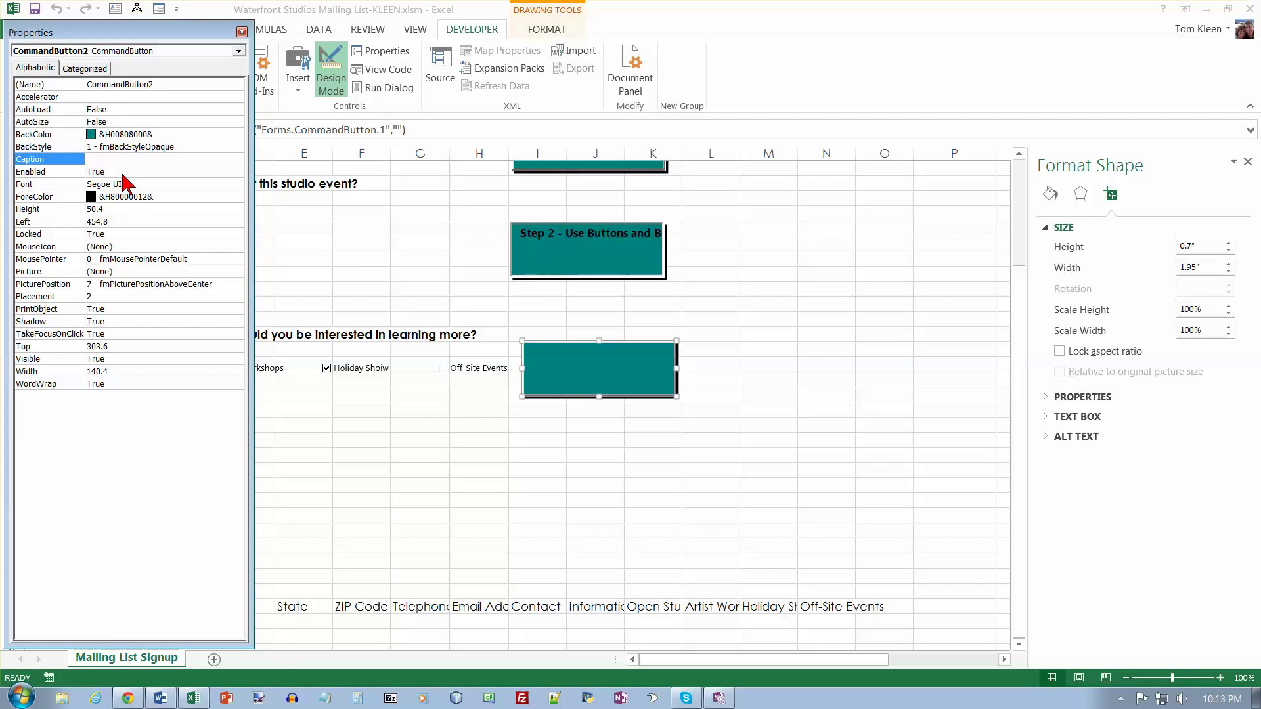
{"action": "type", "text": "Step 3 - Click to Submit Information"}
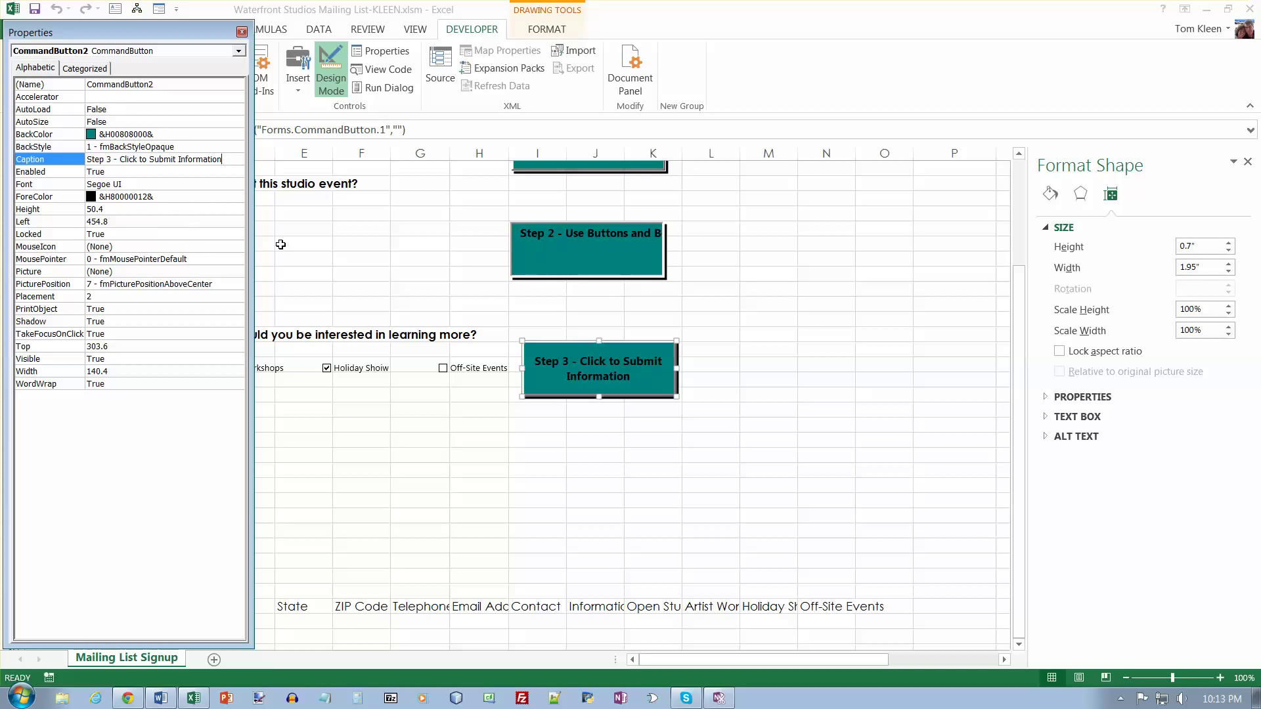
{"action": "left_click", "coordinate": [541, 239]}
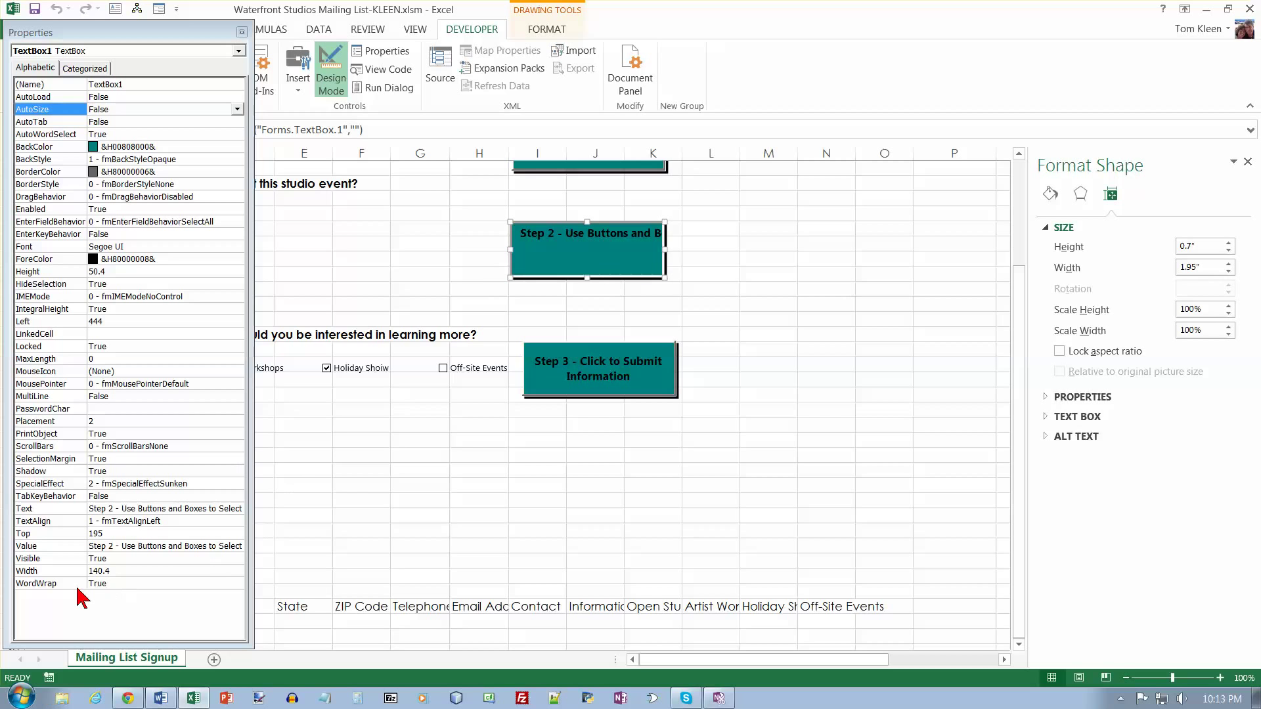
Switch the Step 2 box's WordWrap property off and then back on
{"action": "left_click", "coordinate": [123, 584]}
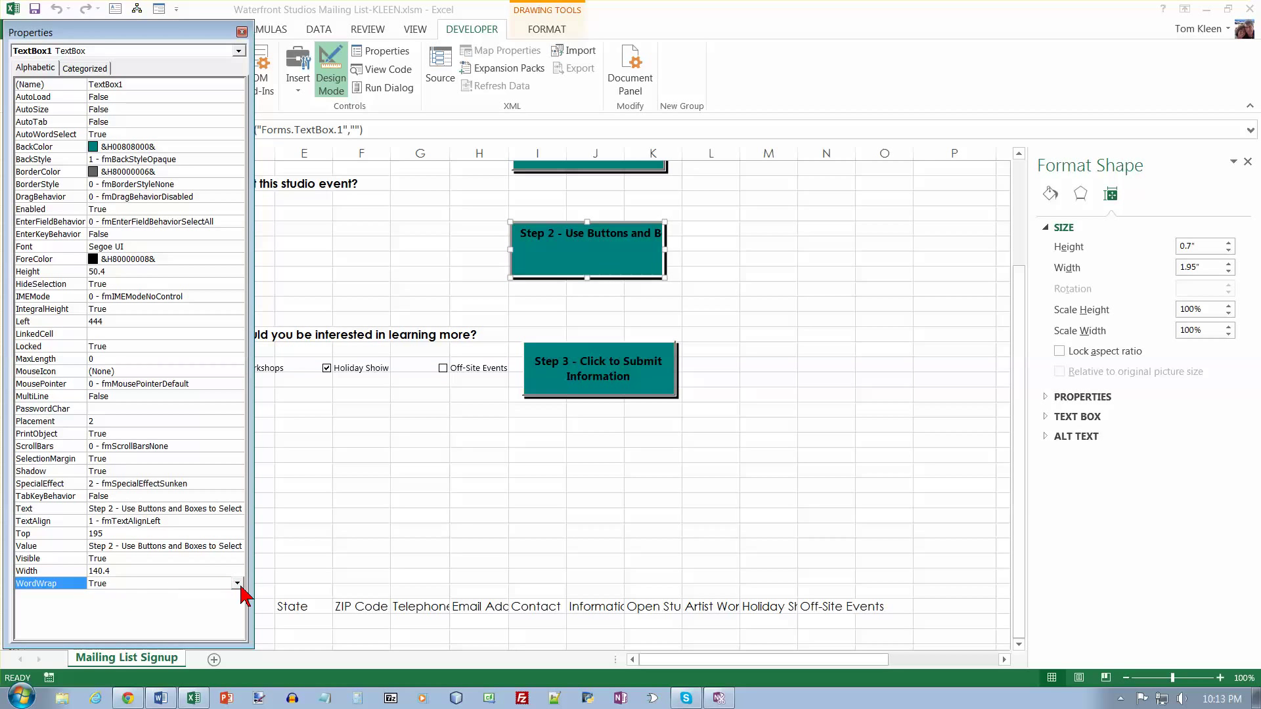
{"action": "left_click", "coordinate": [237, 584]}
{"action": "left_click", "coordinate": [211, 609]}
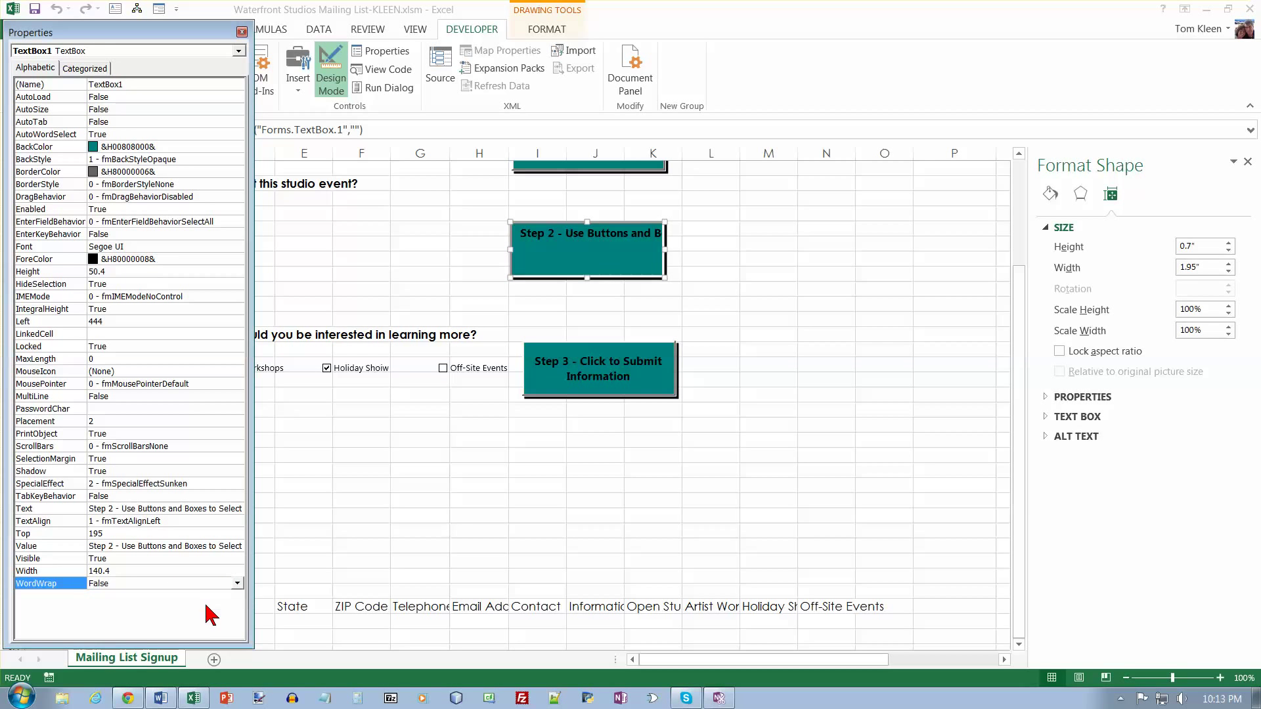
{"action": "left_click", "coordinate": [237, 584]}
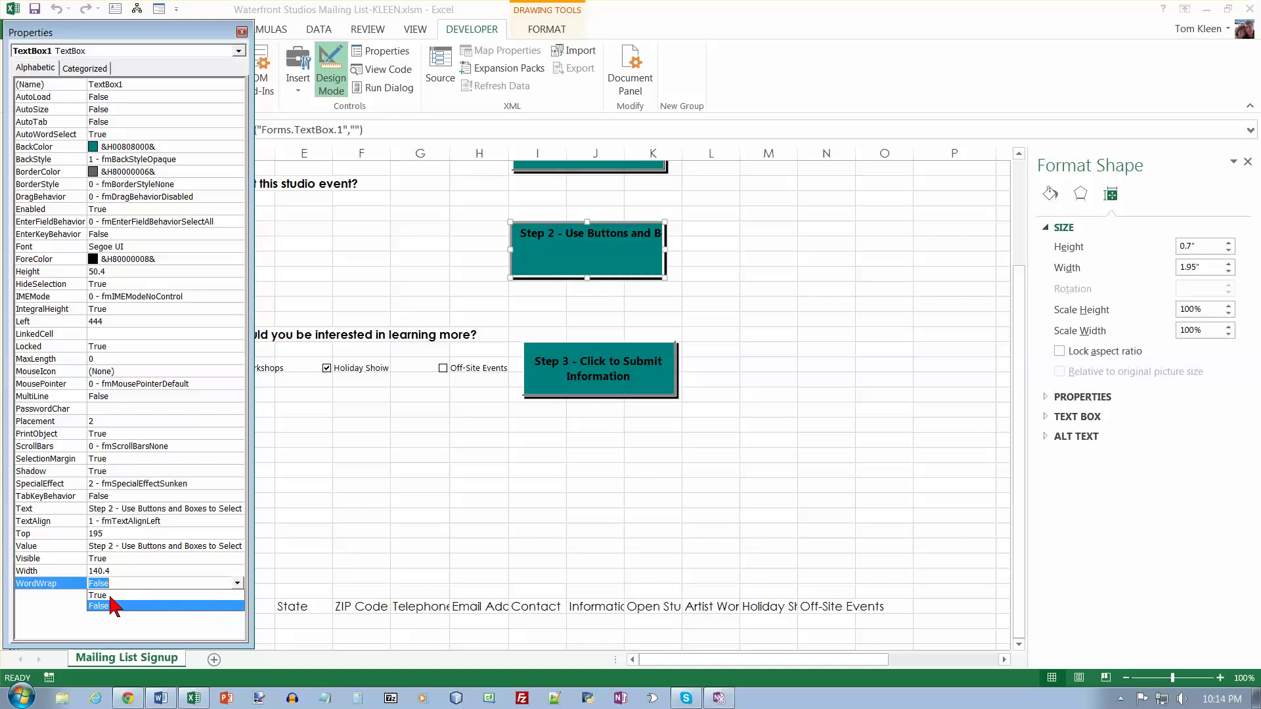
{"action": "left_click", "coordinate": [110, 596]}
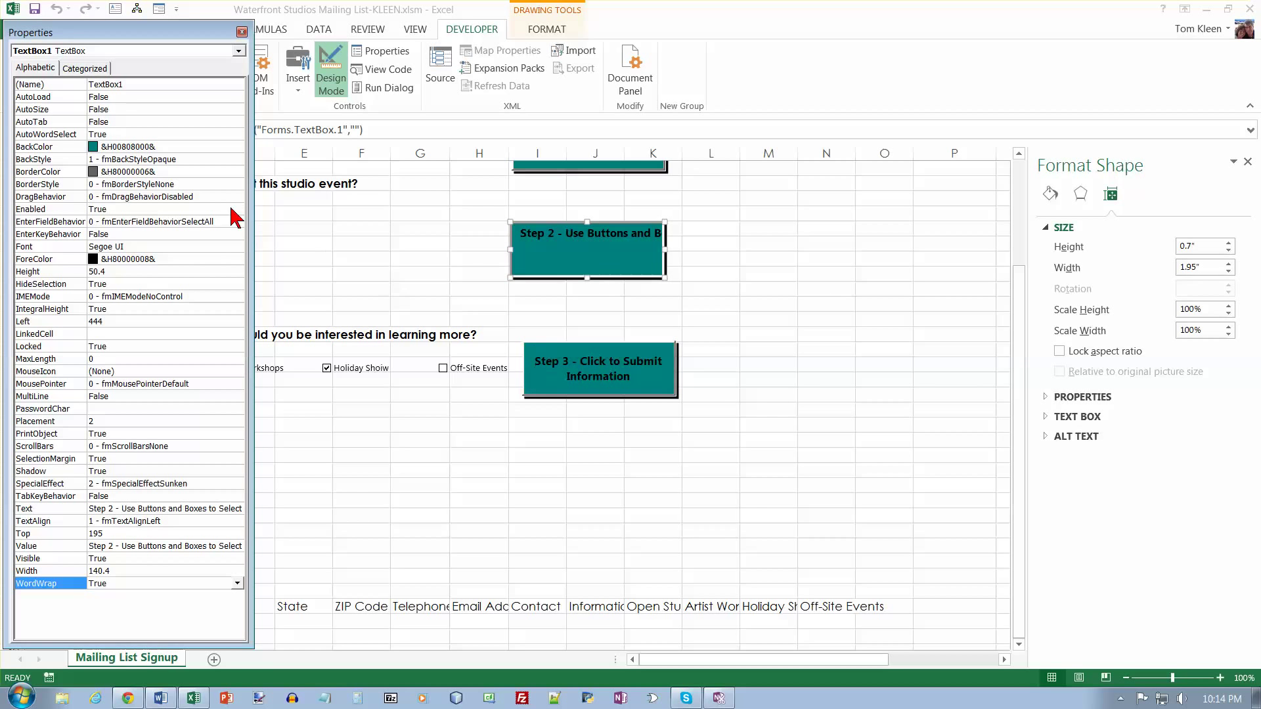
{"action": "left_click", "coordinate": [529, 256]}
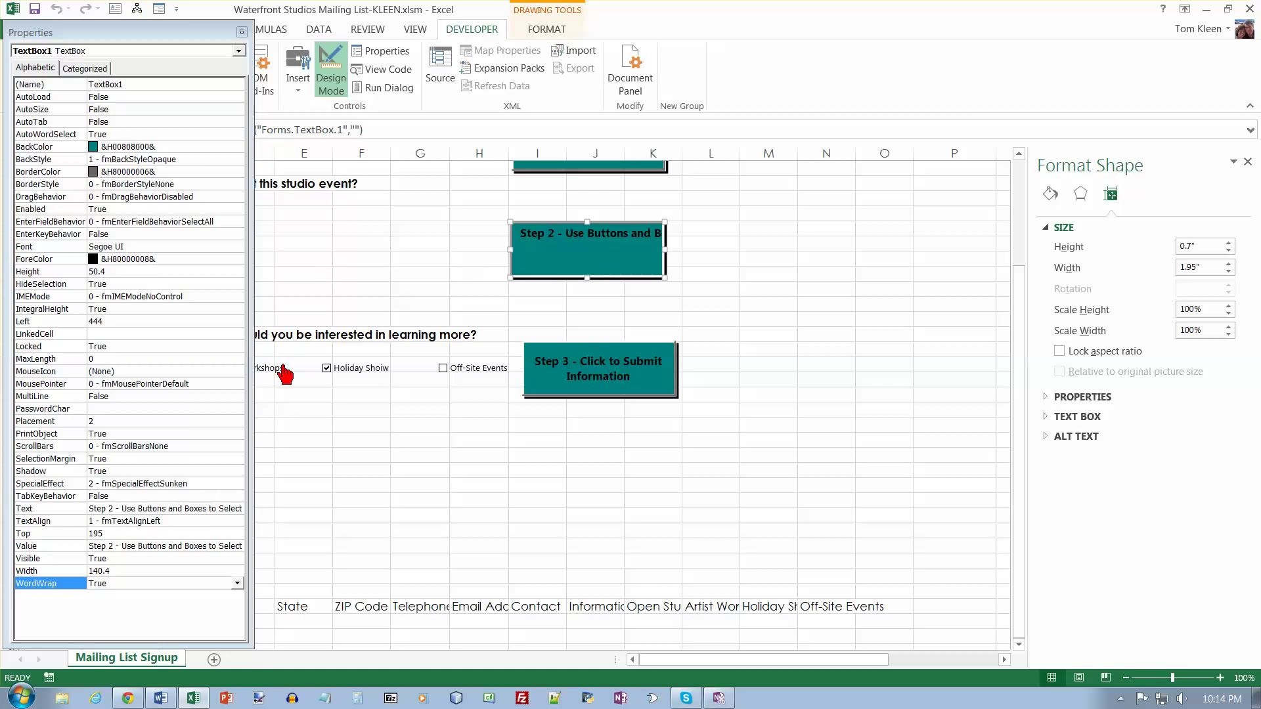
Replace the Step 2 box's text with 'Step 2 - USe Buttons and Boxes to Select Answers to Questions'
{"action": "left_click", "coordinate": [141, 509]}
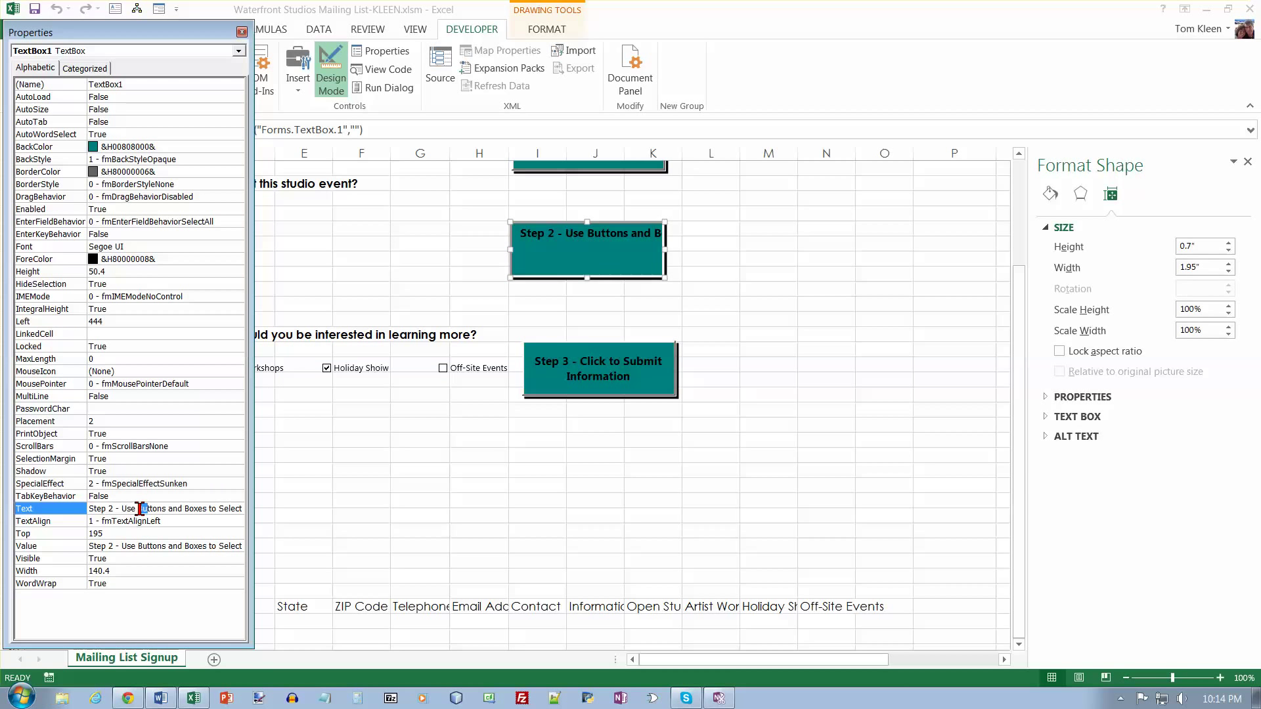
{"action": "double_click", "coordinate": [140, 509]}
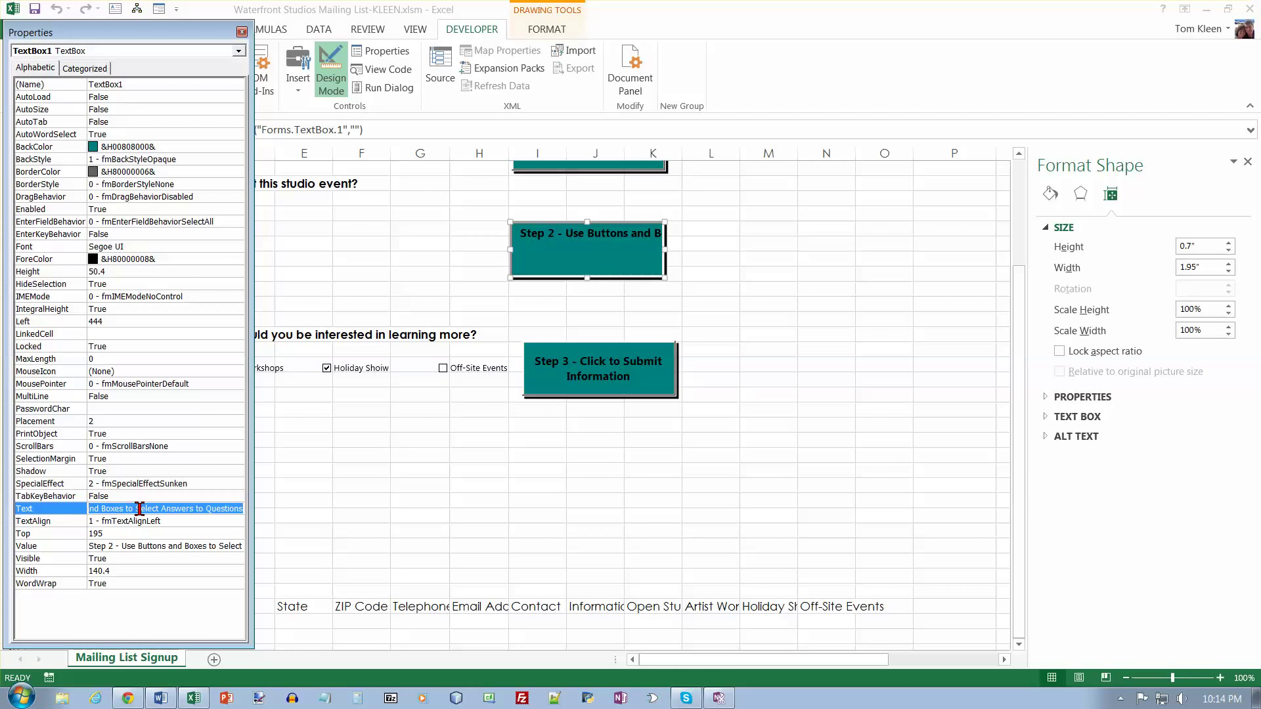
{"action": "type", "text": "Step 2 -"}
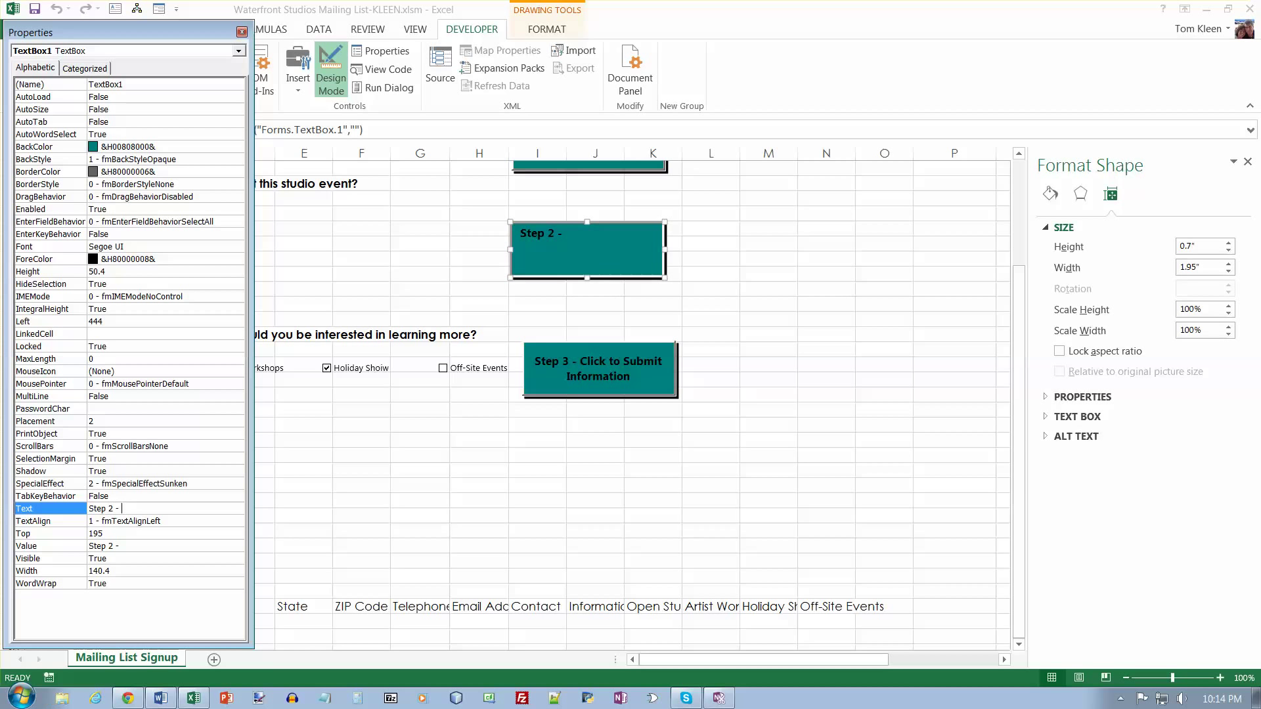
{"action": "type", "text": " USe Buttons and Boxes to"}
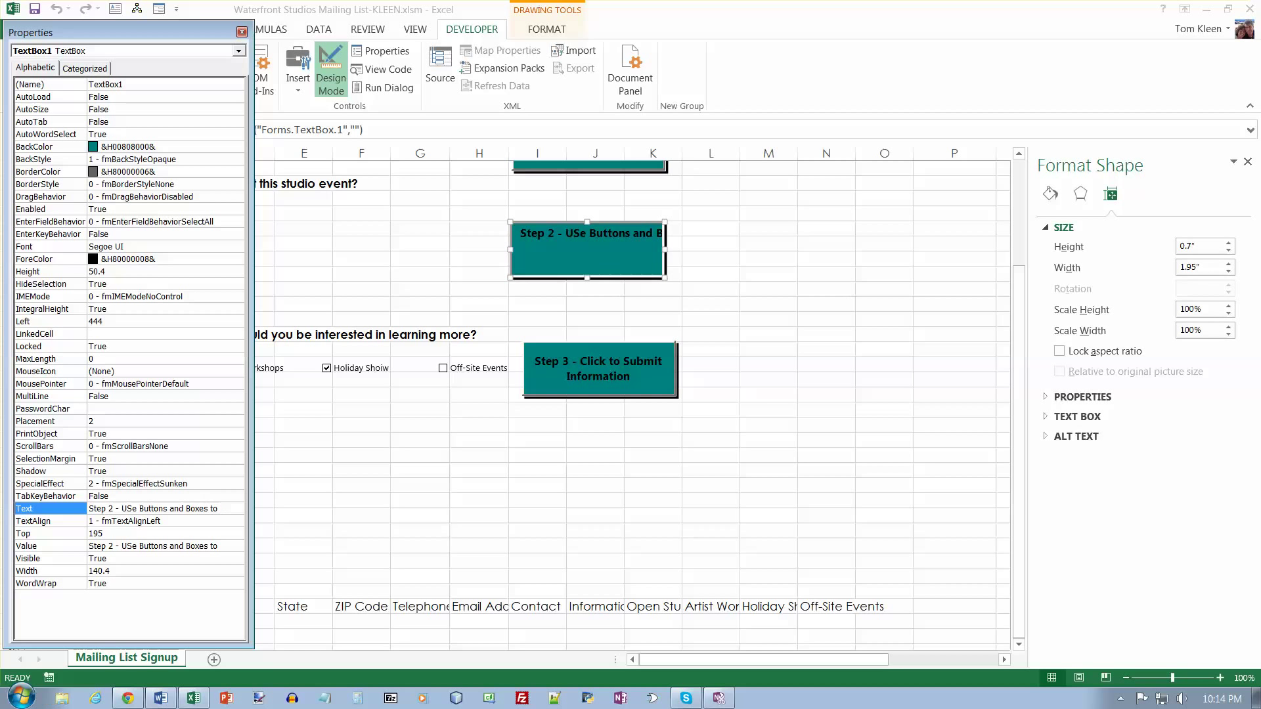
{"action": "type", "text": " Select A"}
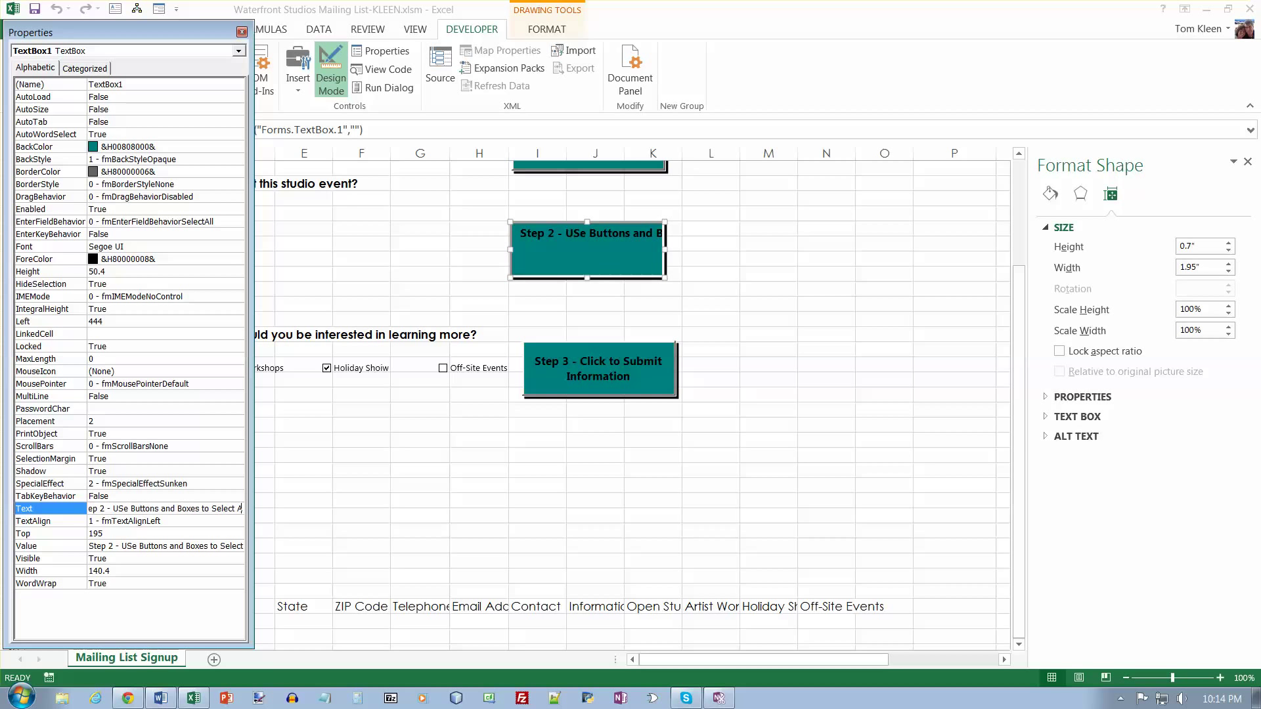
{"action": "type", "text": "nswers to Questions"}
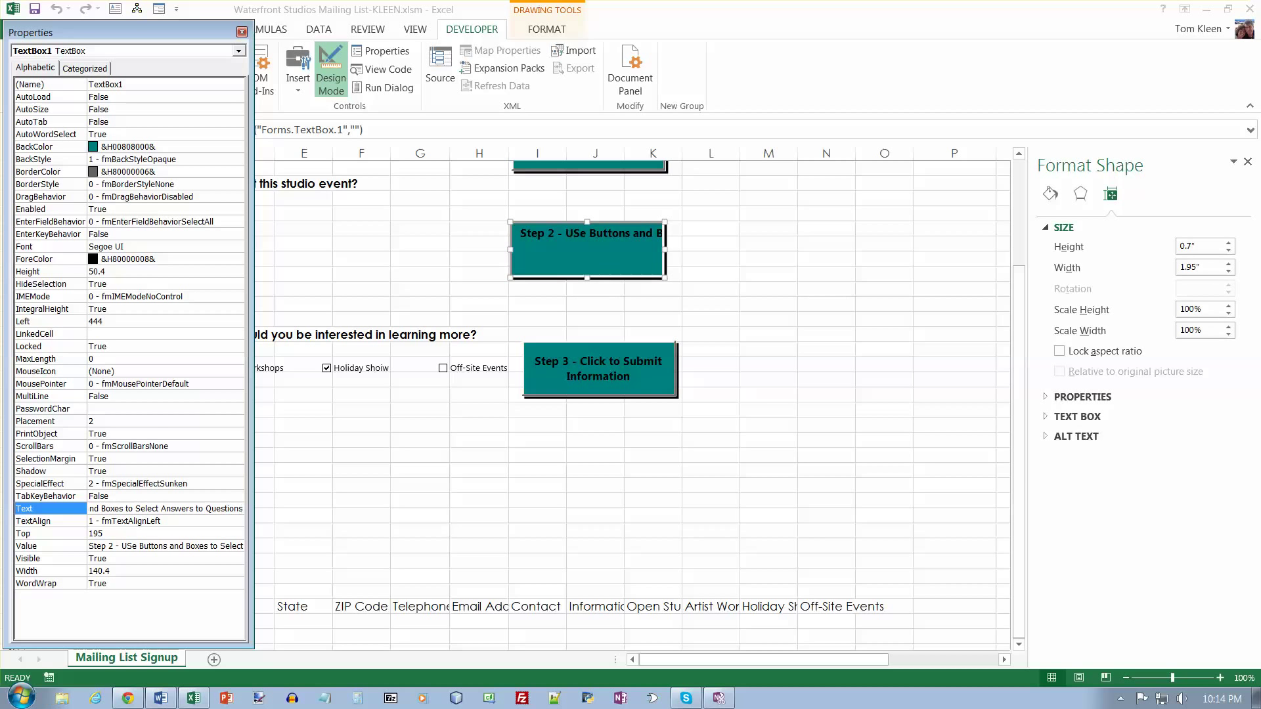
{"action": "key", "text": "Return"}
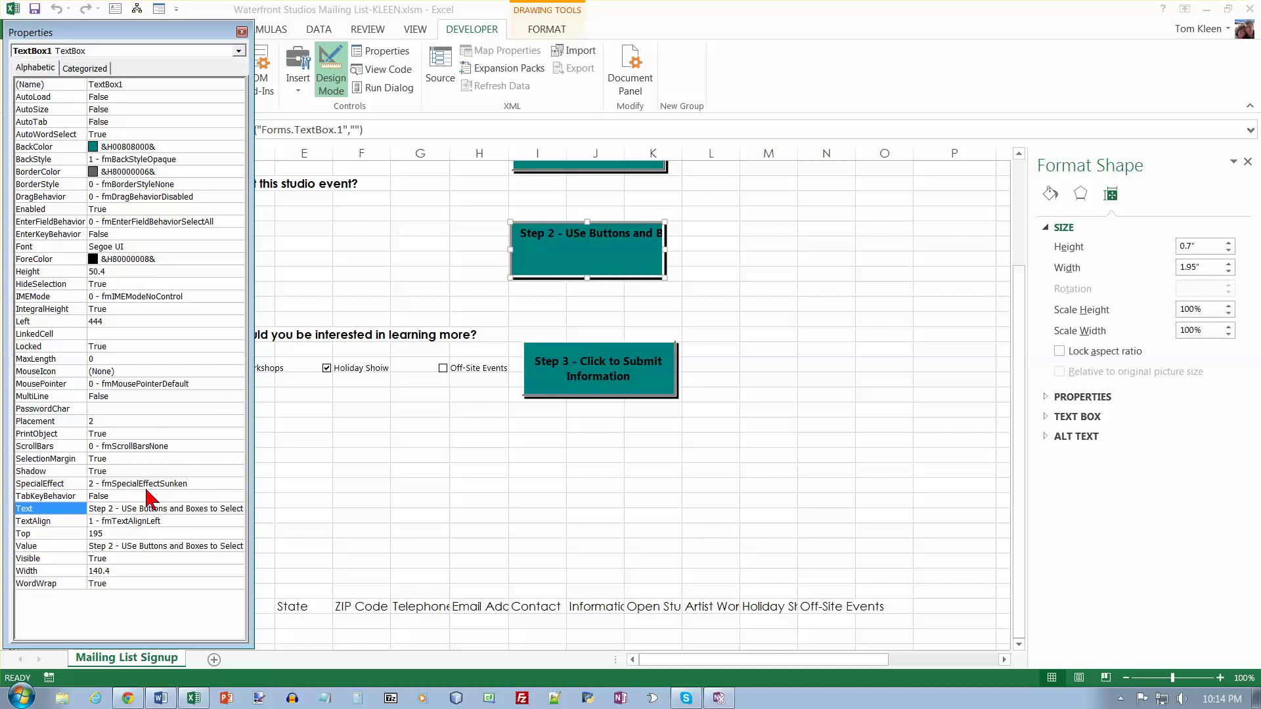
Set the Step 2 box's MultiLine property to True so the caption wraps
{"action": "left_click", "coordinate": [132, 397]}
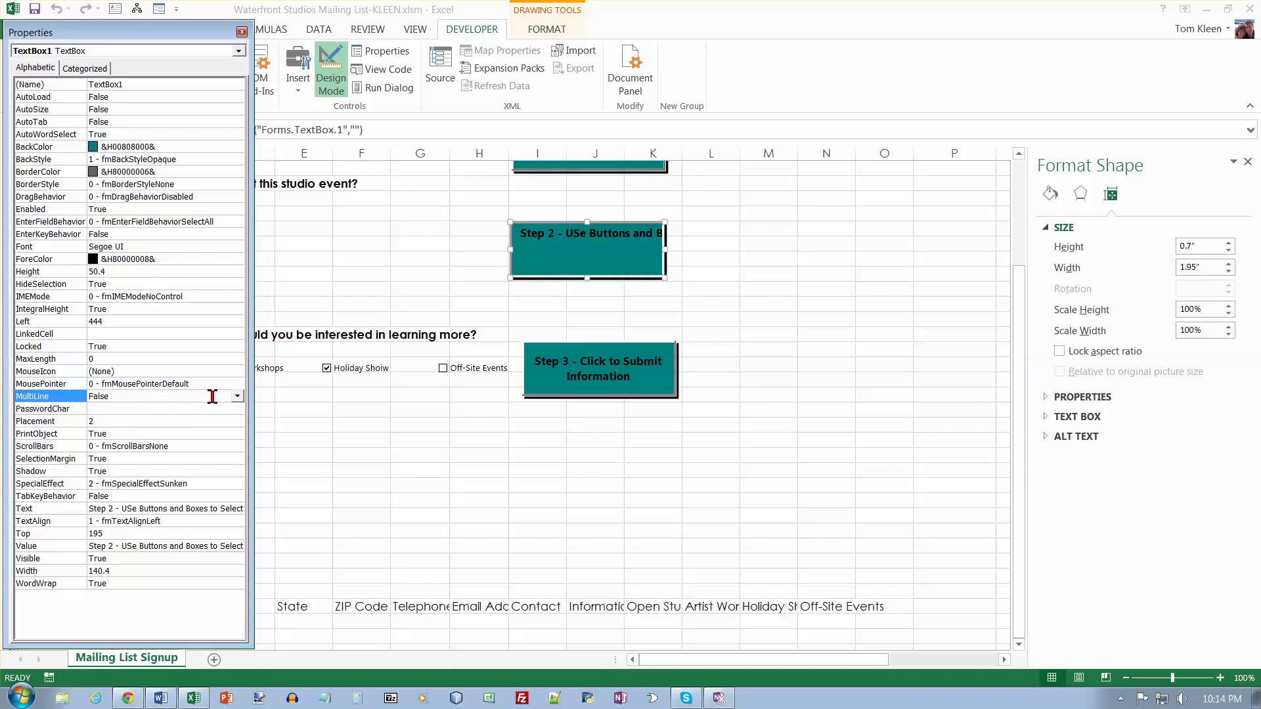
{"action": "left_click", "coordinate": [237, 396]}
{"action": "left_click", "coordinate": [164, 409]}
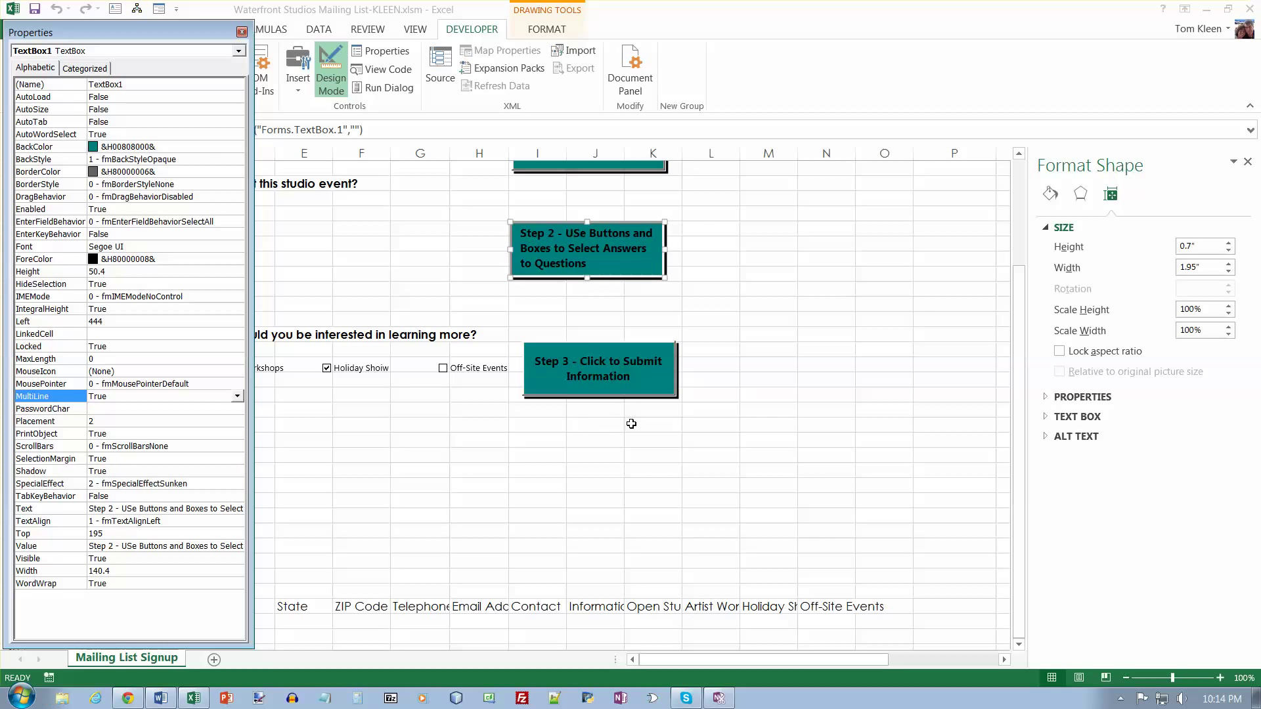
{"action": "left_click", "coordinate": [705, 225]}
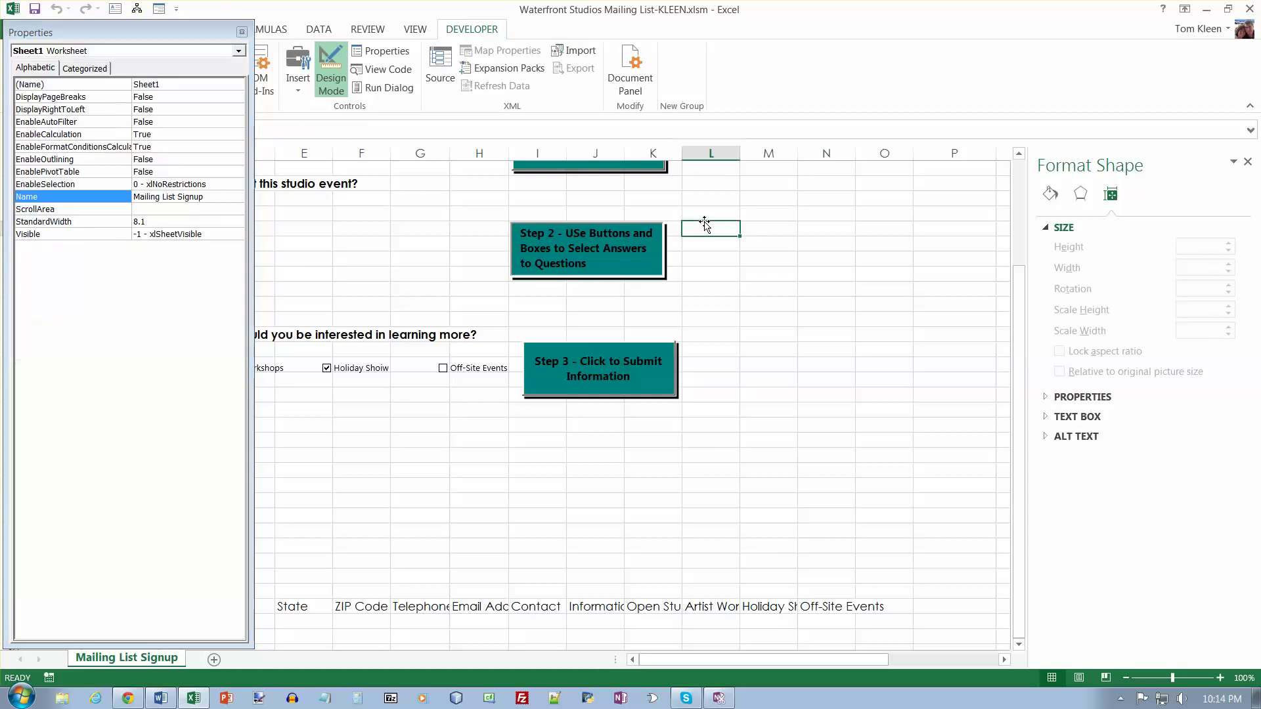
{"action": "scroll", "coordinate": [704, 206], "scroll_direction": "up", "scroll_amount": 2}
{"action": "left_click", "coordinate": [637, 235]}
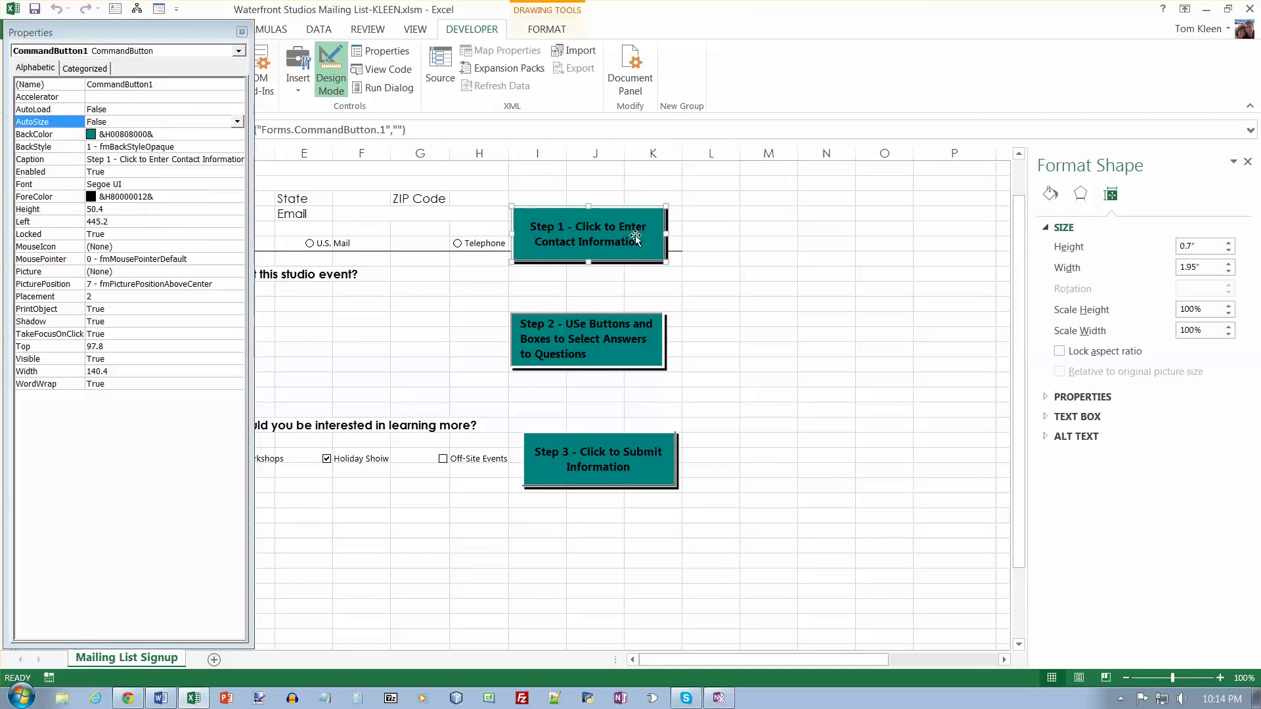
{"action": "left_click", "coordinate": [624, 333], "text": "ctrl"}
{"action": "left_click", "coordinate": [637, 449], "text": "ctrl"}
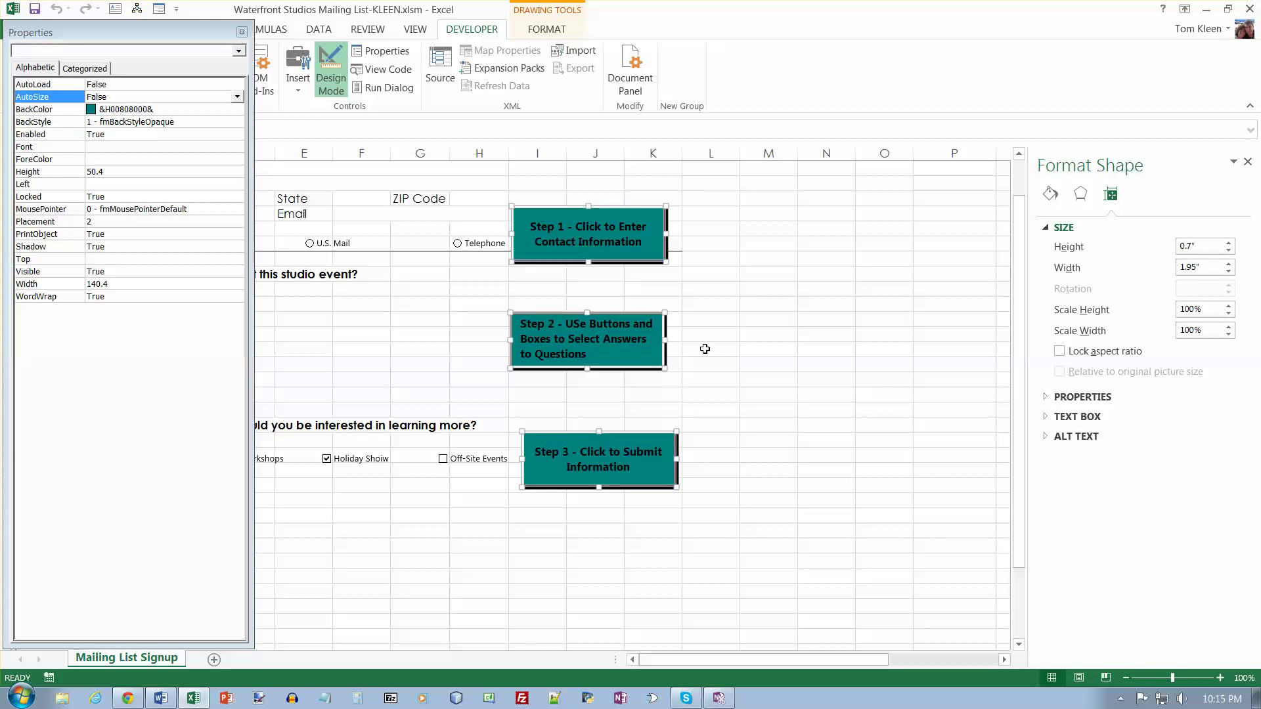
{"action": "left_click", "coordinate": [731, 348]}
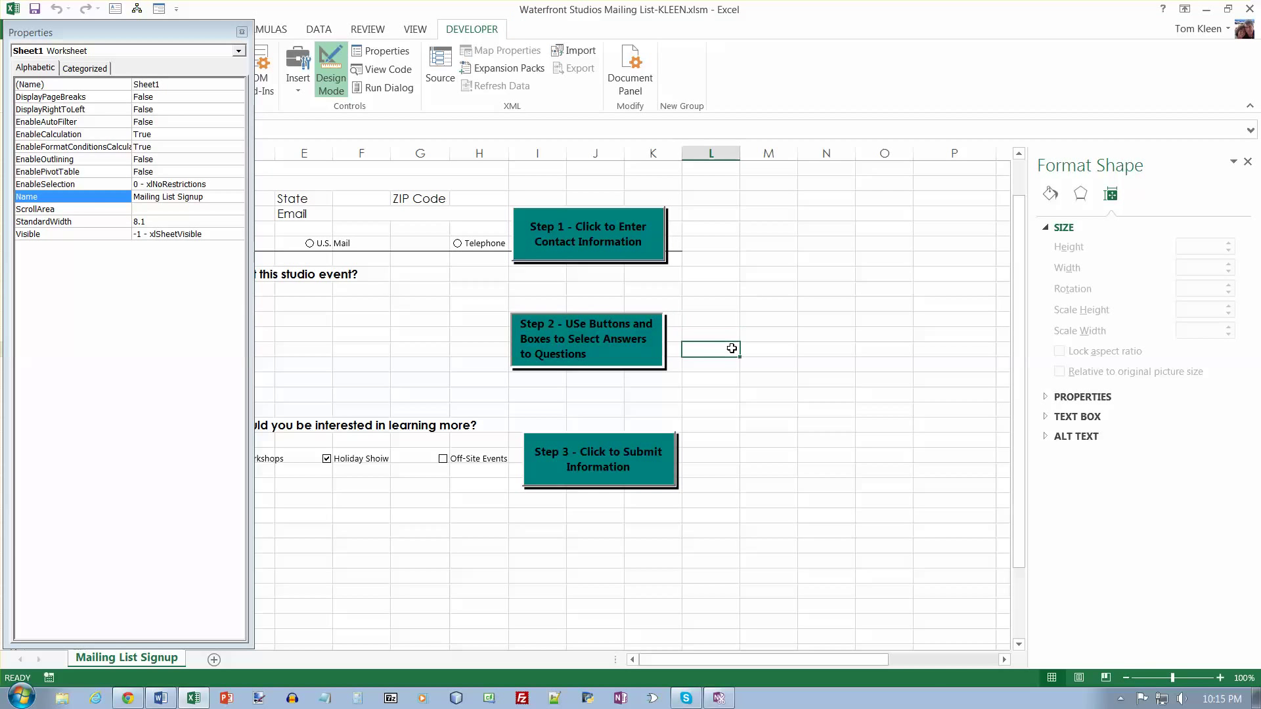
{"action": "left_click", "coordinate": [583, 340]}
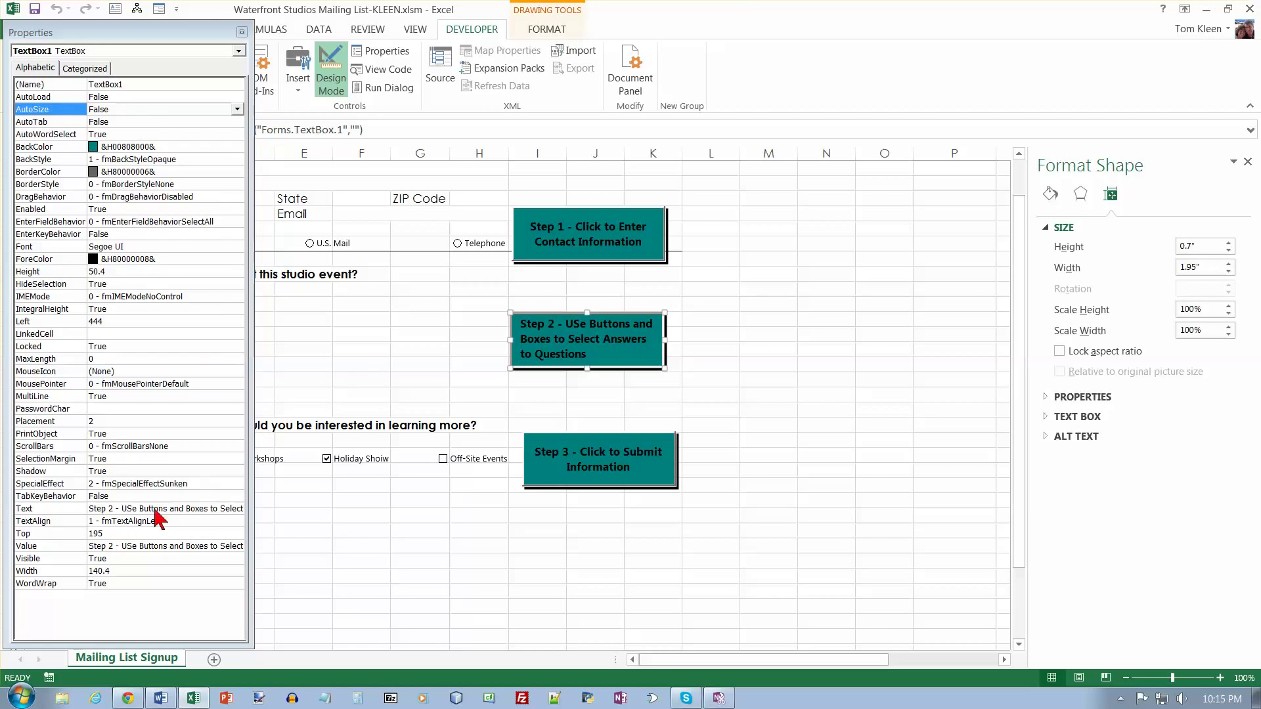
{"action": "left_click", "coordinate": [197, 484]}
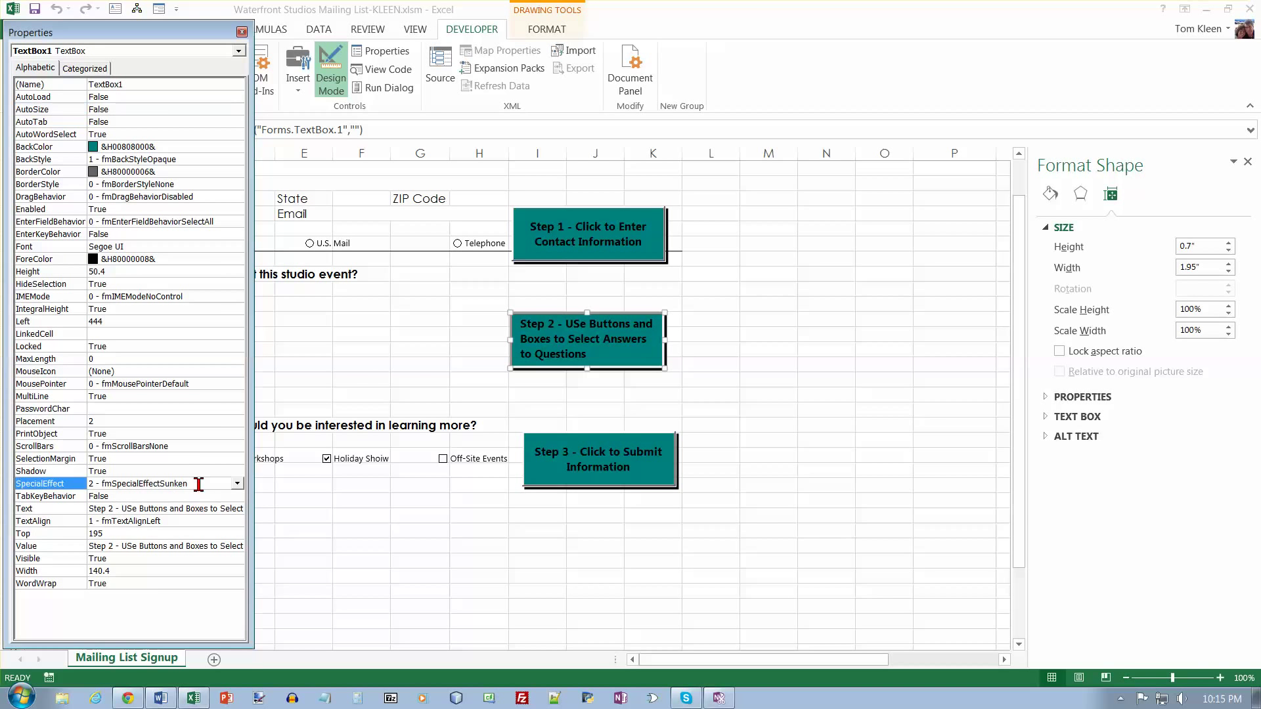
{"action": "left_click", "coordinate": [235, 484]}
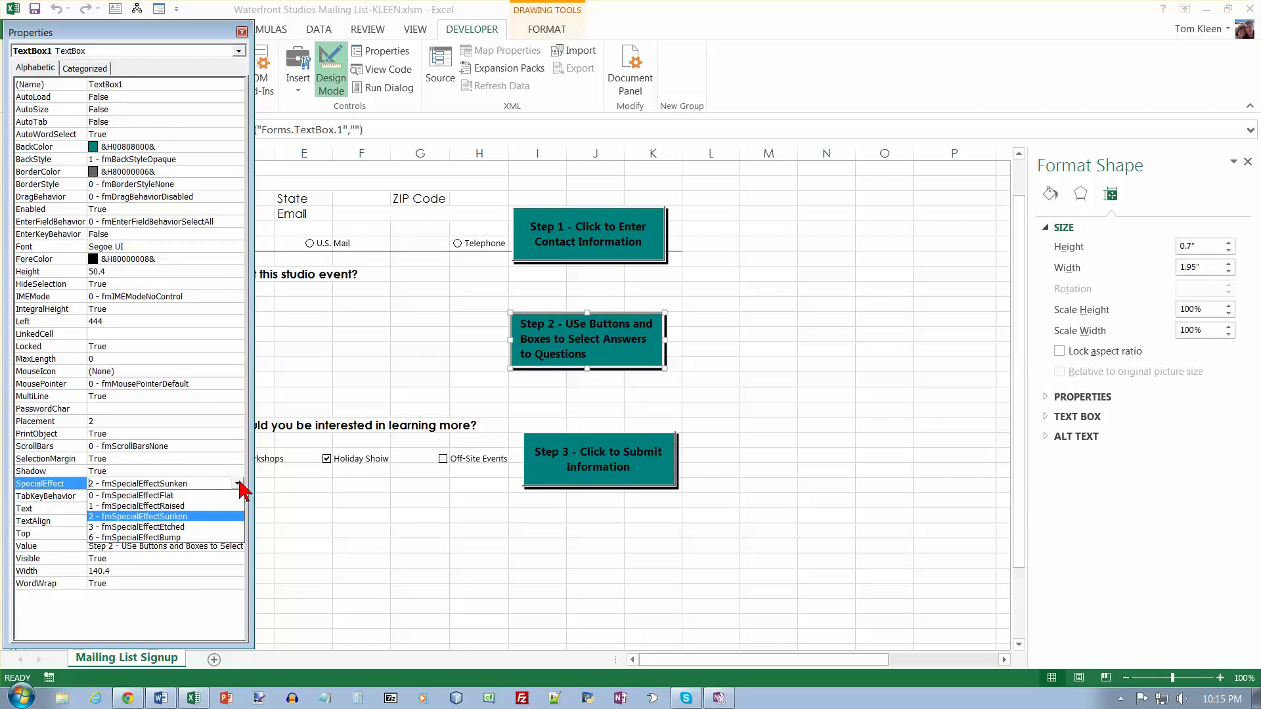
{"action": "left_click", "coordinate": [191, 516]}
{"action": "left_click", "coordinate": [779, 343]}
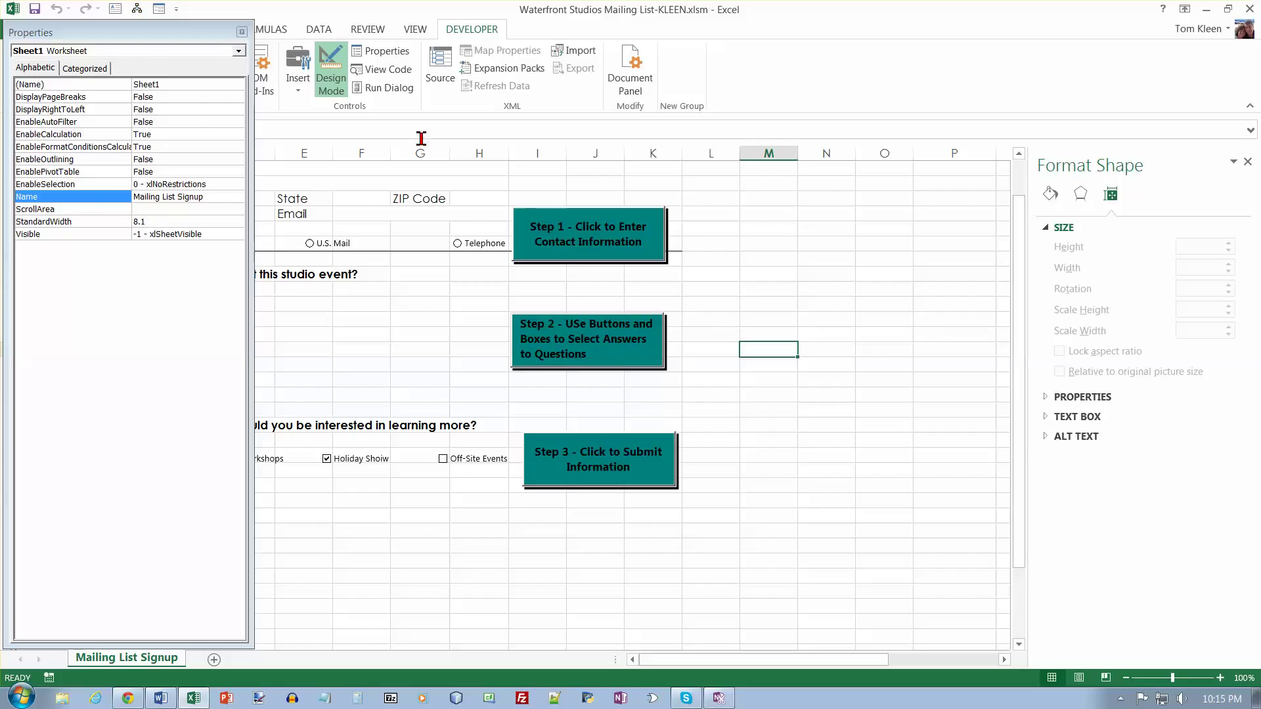
Close the Properties window and right-align the three Step controls
{"action": "left_click", "coordinate": [242, 31]}
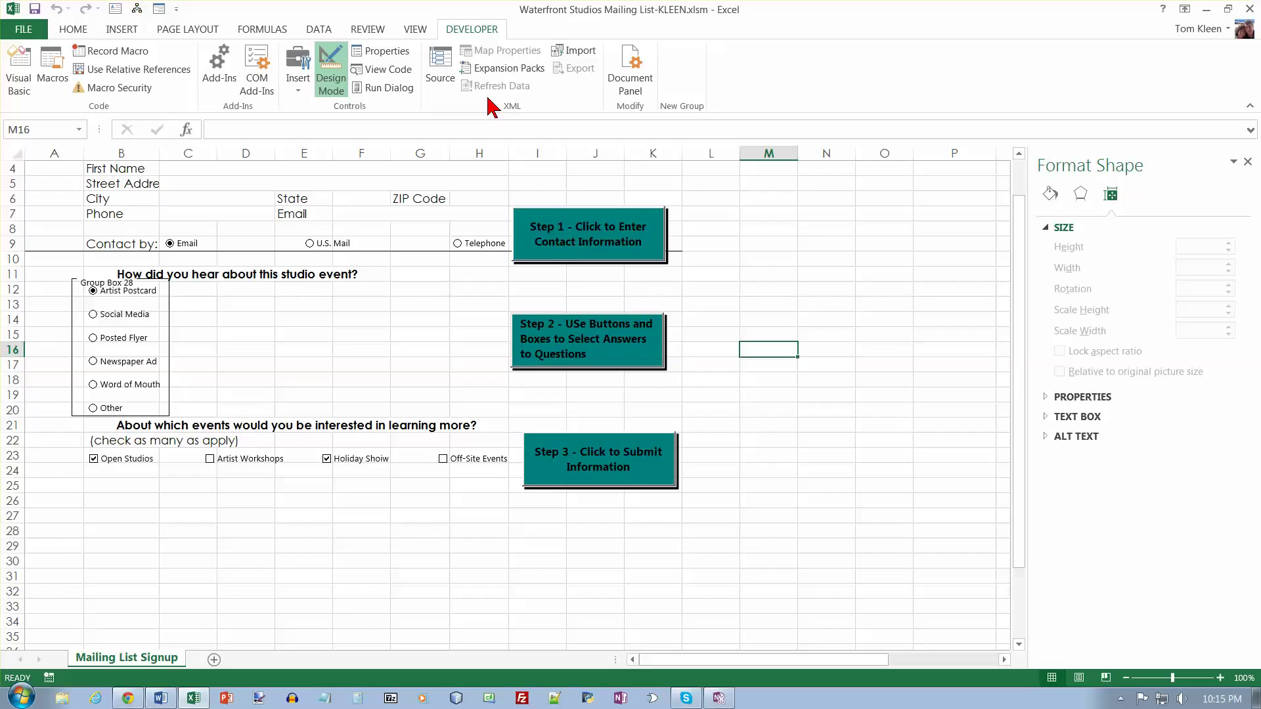
{"action": "left_click", "coordinate": [589, 231]}
{"action": "left_click", "coordinate": [596, 339], "text": "ctrl"}
{"action": "left_click", "coordinate": [607, 450], "text": "ctrl"}
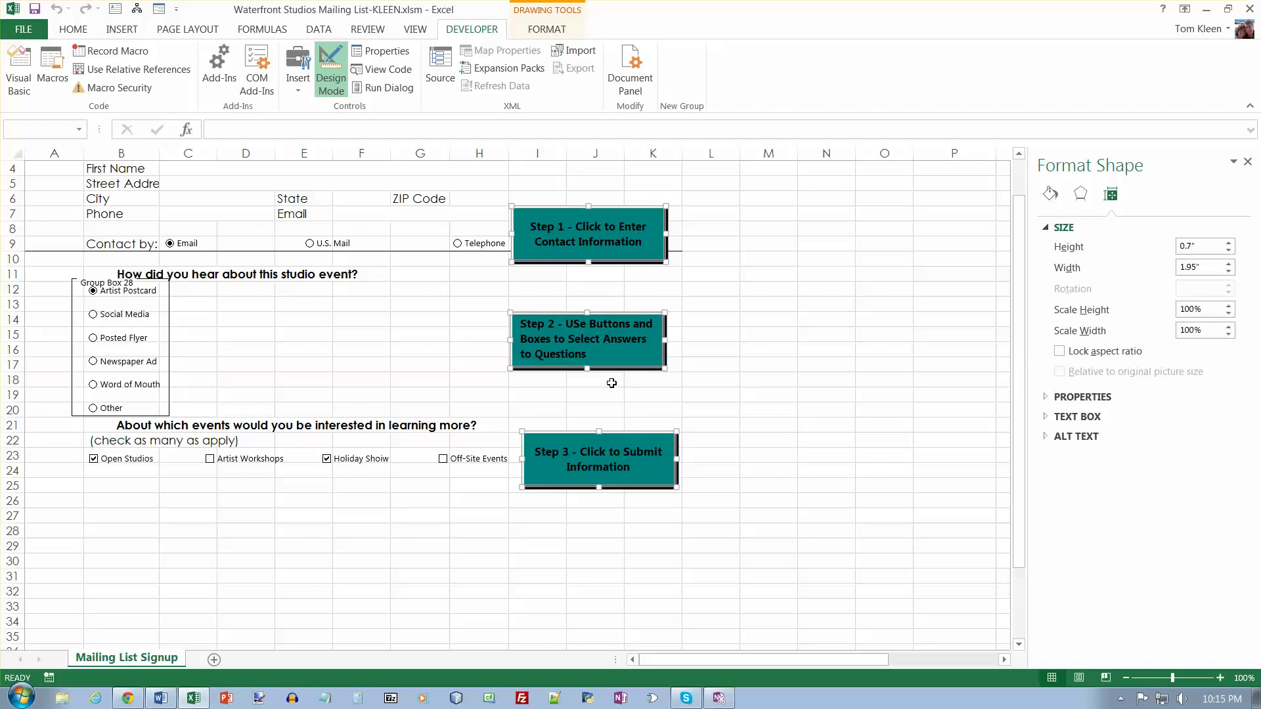
{"action": "left_click", "coordinate": [544, 33]}
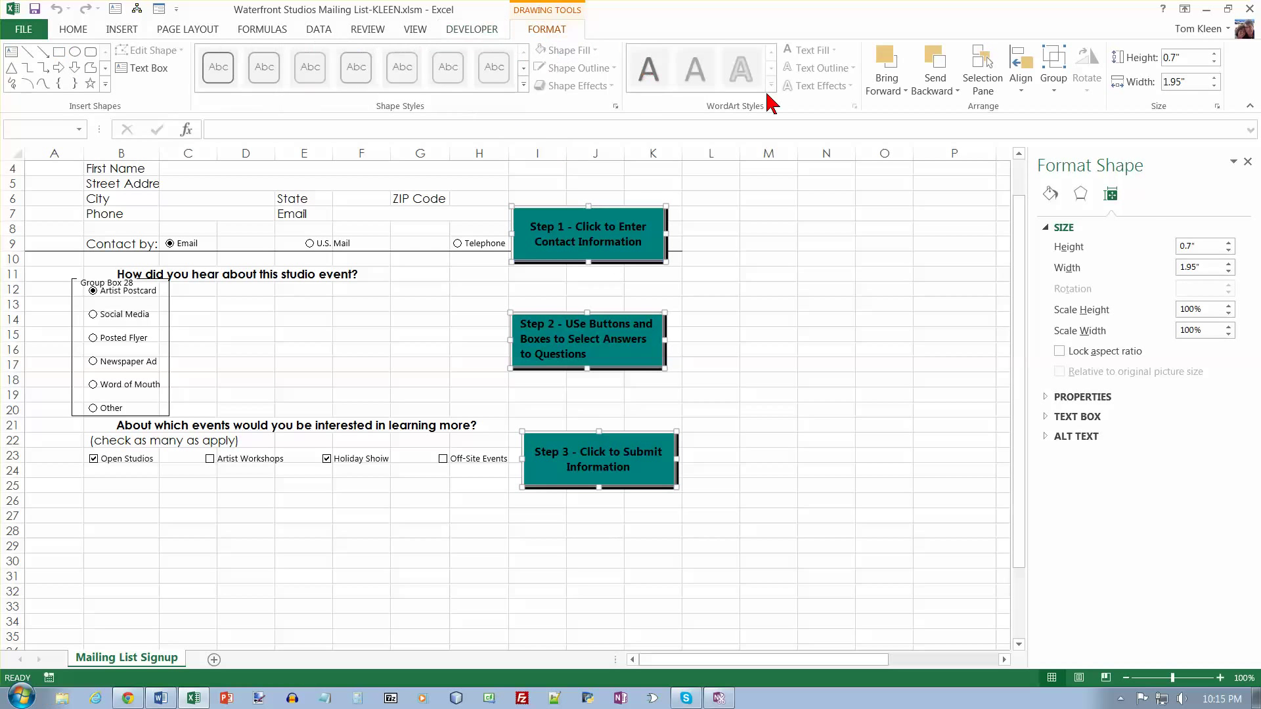
{"action": "left_click", "coordinate": [1021, 89]}
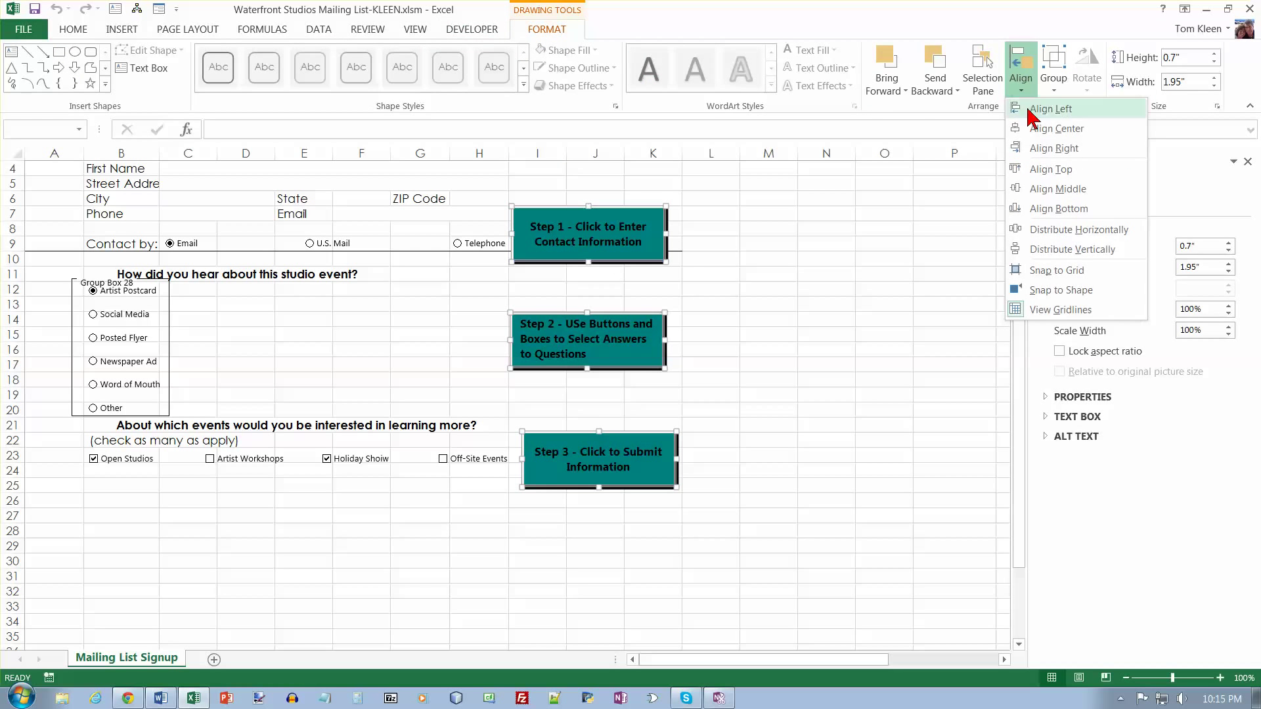
{"action": "left_click", "coordinate": [1041, 148]}
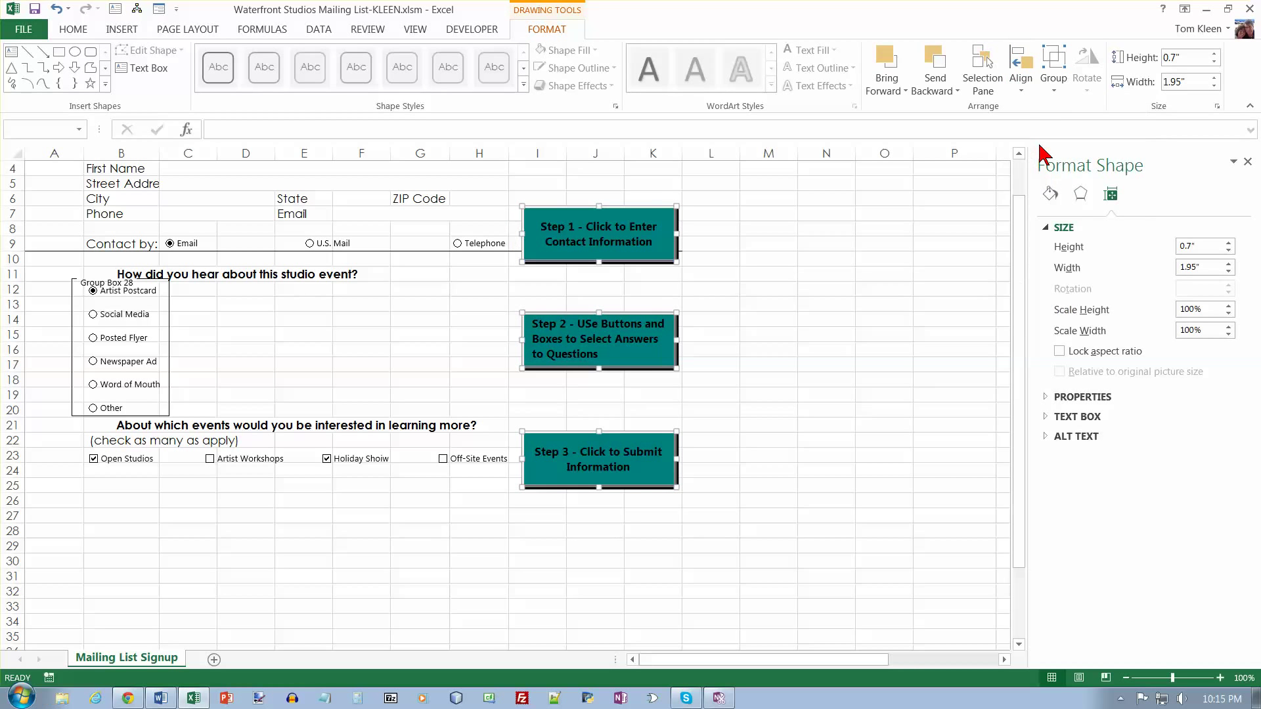
Distribute the three Step controls vertically and move them slightly higher
{"action": "left_click", "coordinate": [1025, 88]}
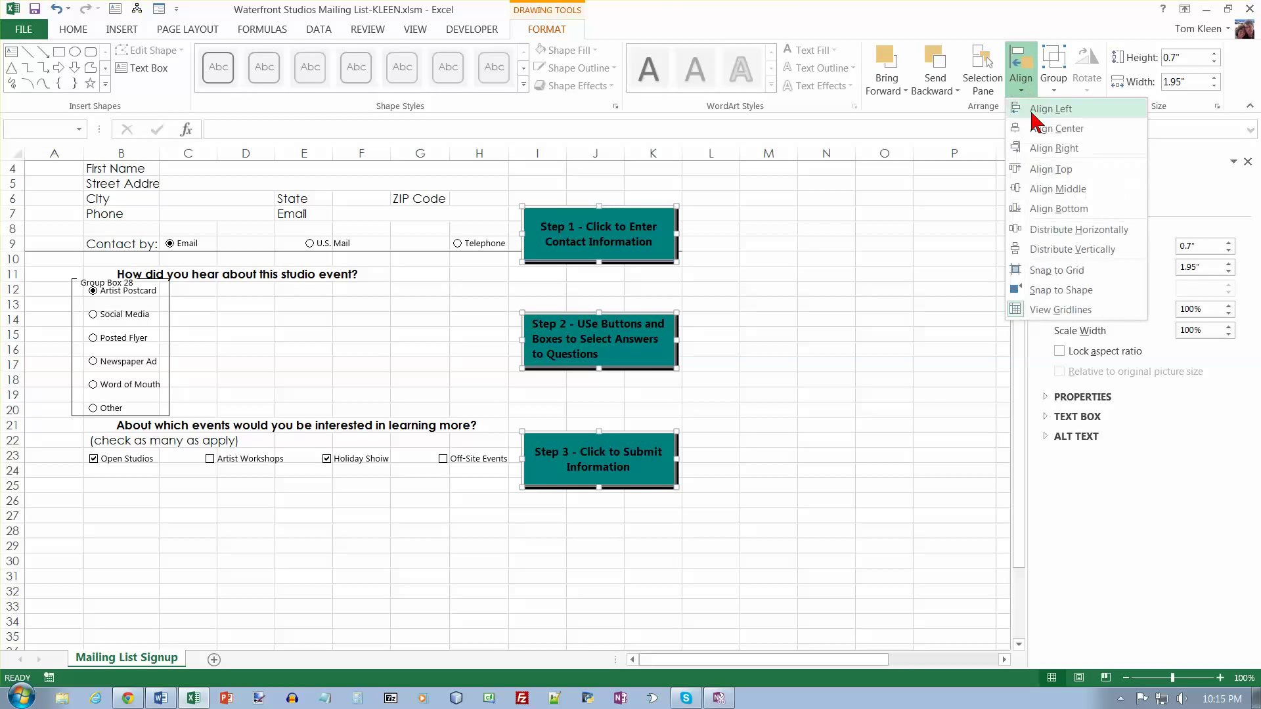
{"action": "left_click", "coordinate": [1057, 249]}
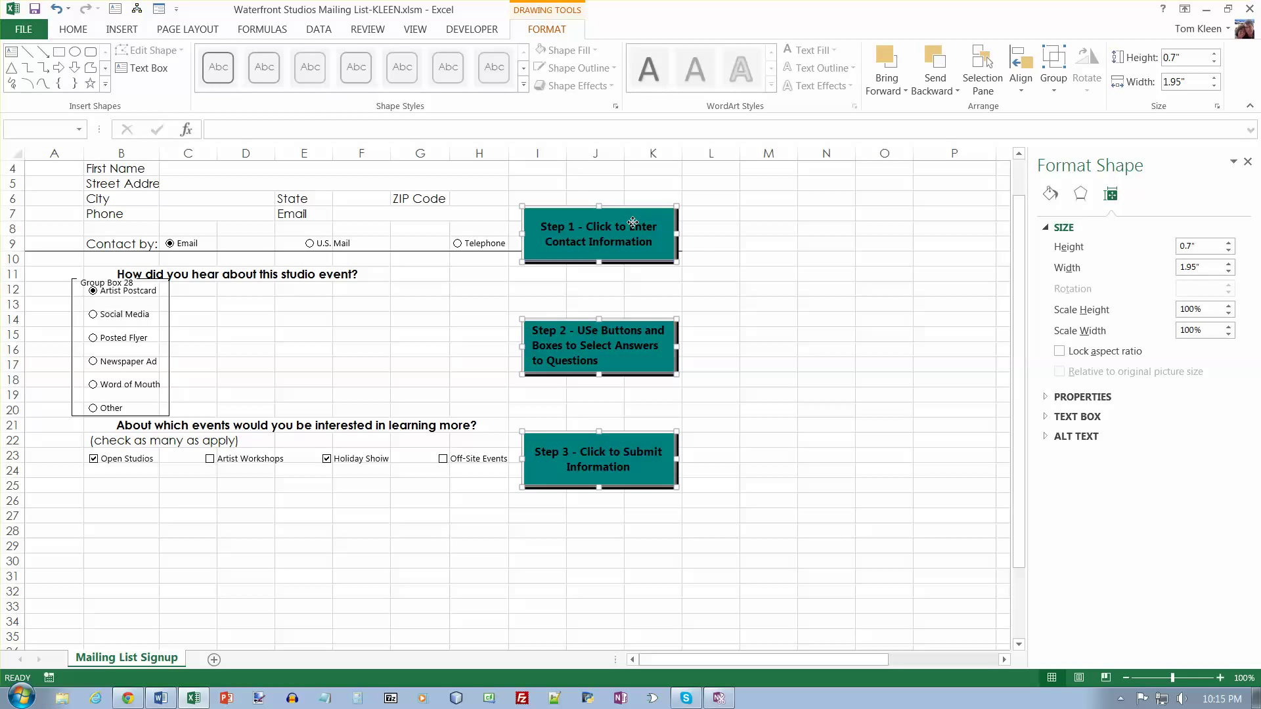
{"action": "left_click_drag", "start_coordinate": [632, 222], "coordinate": [632, 207]}
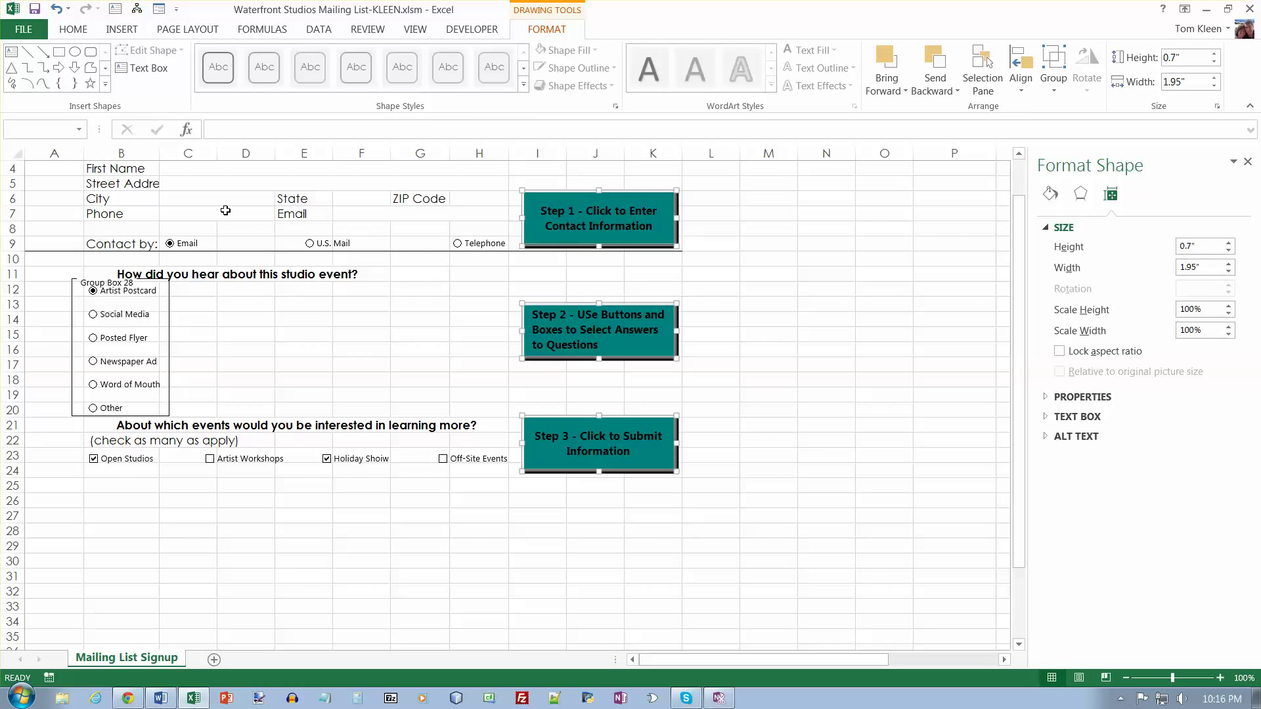
Fill every worksheet cell with a pale blue theme colour
{"action": "left_click", "coordinate": [16, 155]}
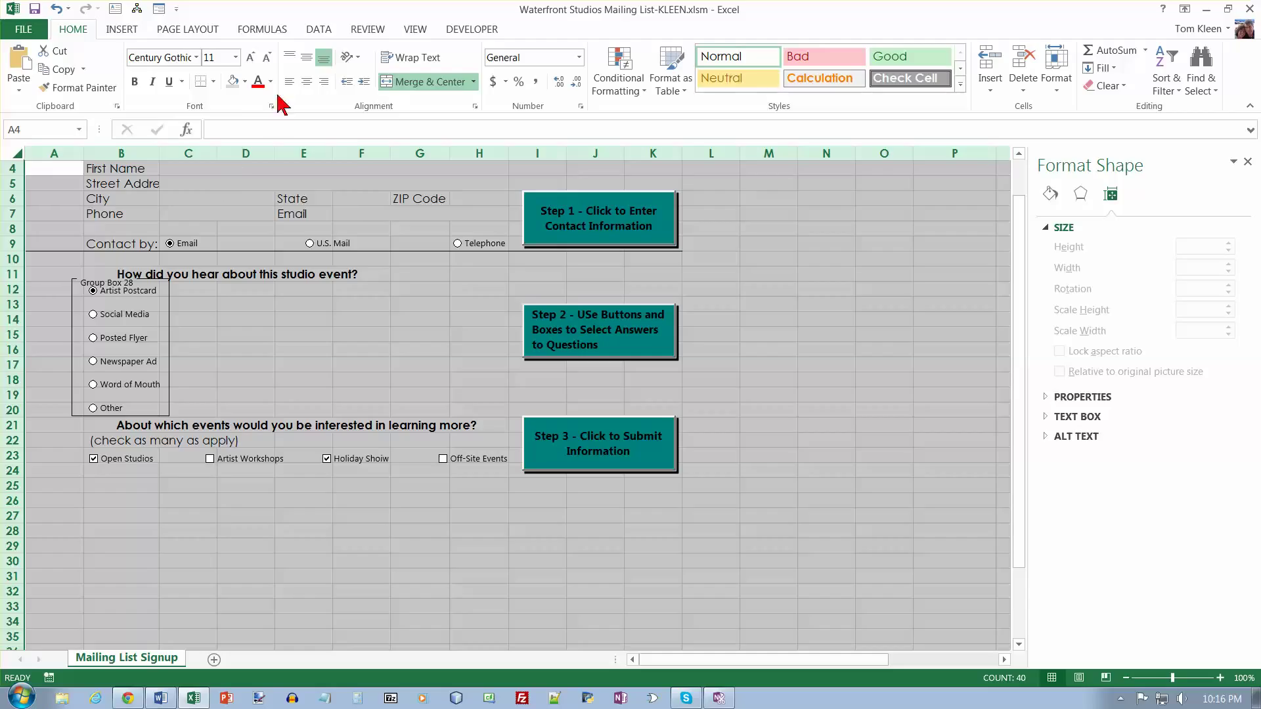
{"action": "left_click", "coordinate": [245, 82]}
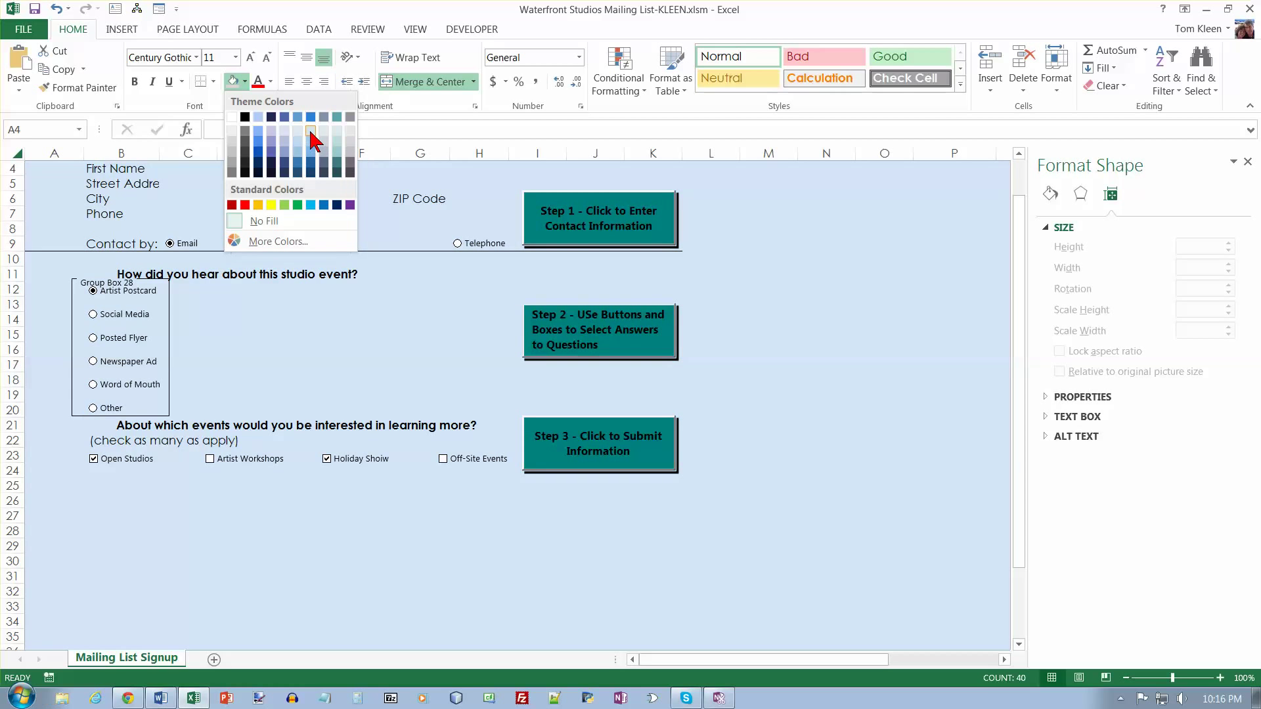
{"action": "left_click", "coordinate": [310, 131]}
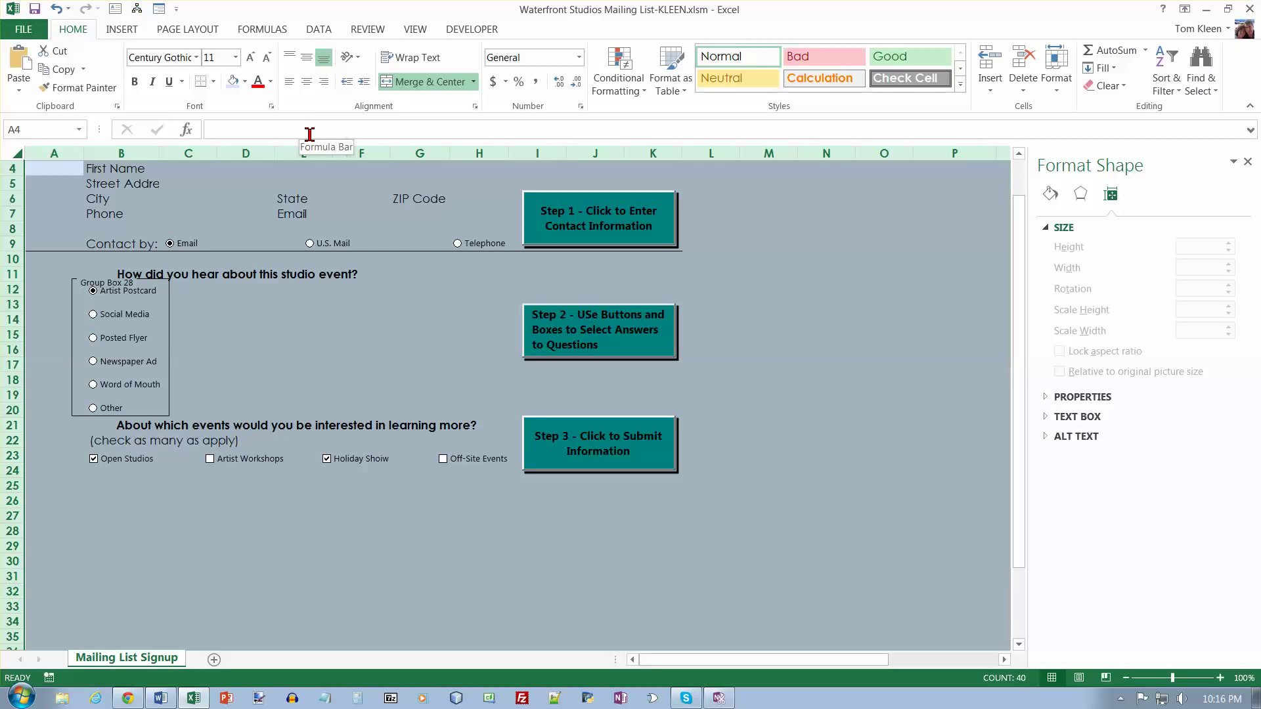
Fill the merged title cell with purple, then select the contact rows 3–10
{"action": "scroll", "coordinate": [96, 202], "scroll_direction": "up", "scroll_amount": 1}
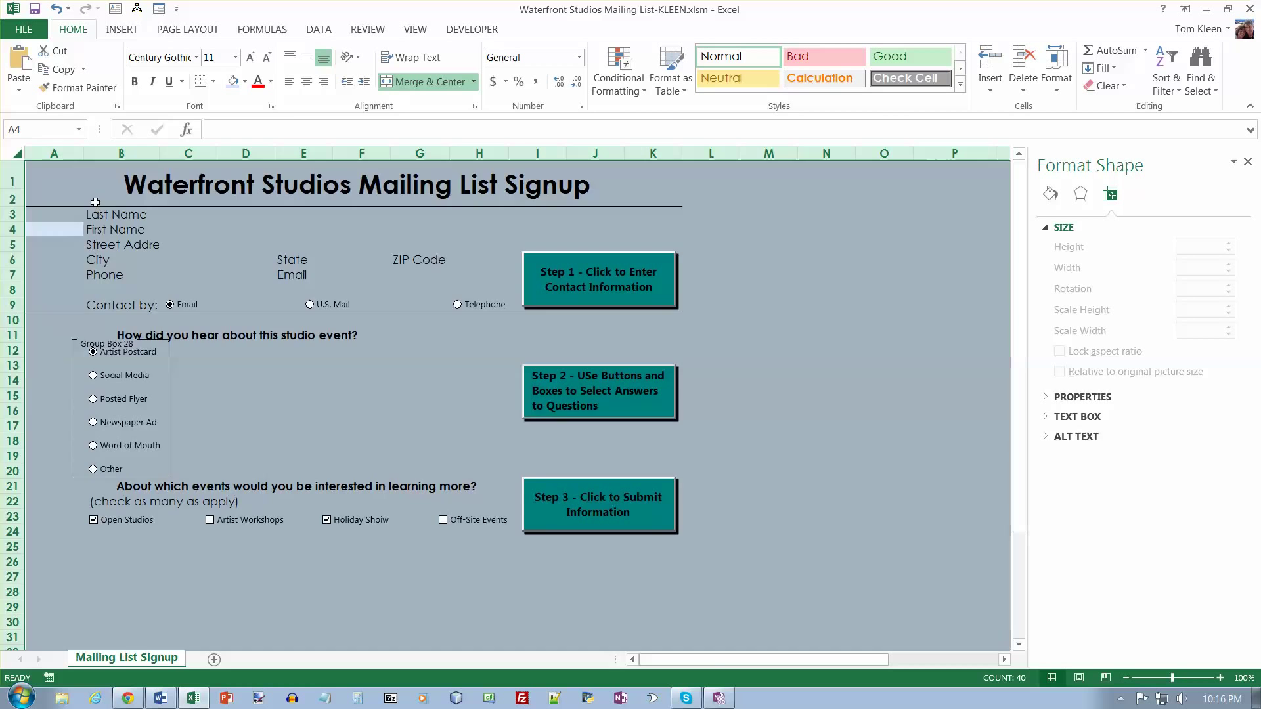
{"action": "key", "text": "ctrl+Home"}
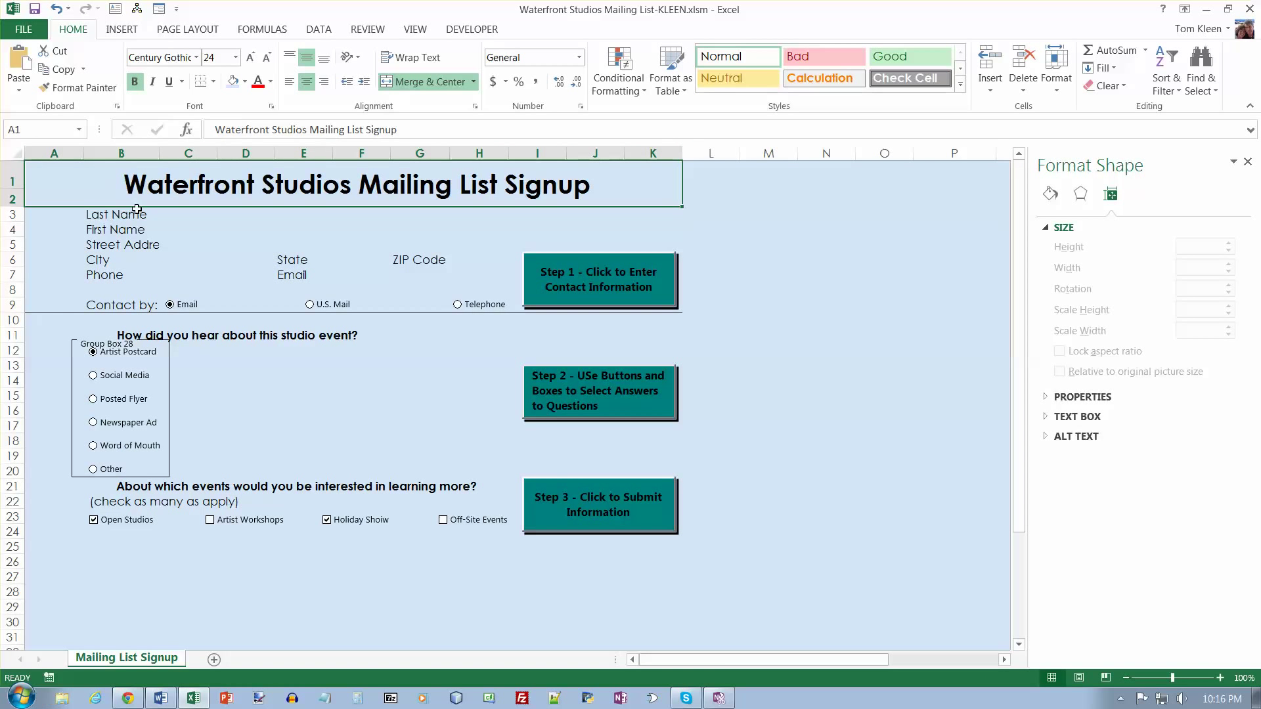
{"action": "left_click", "coordinate": [244, 83]}
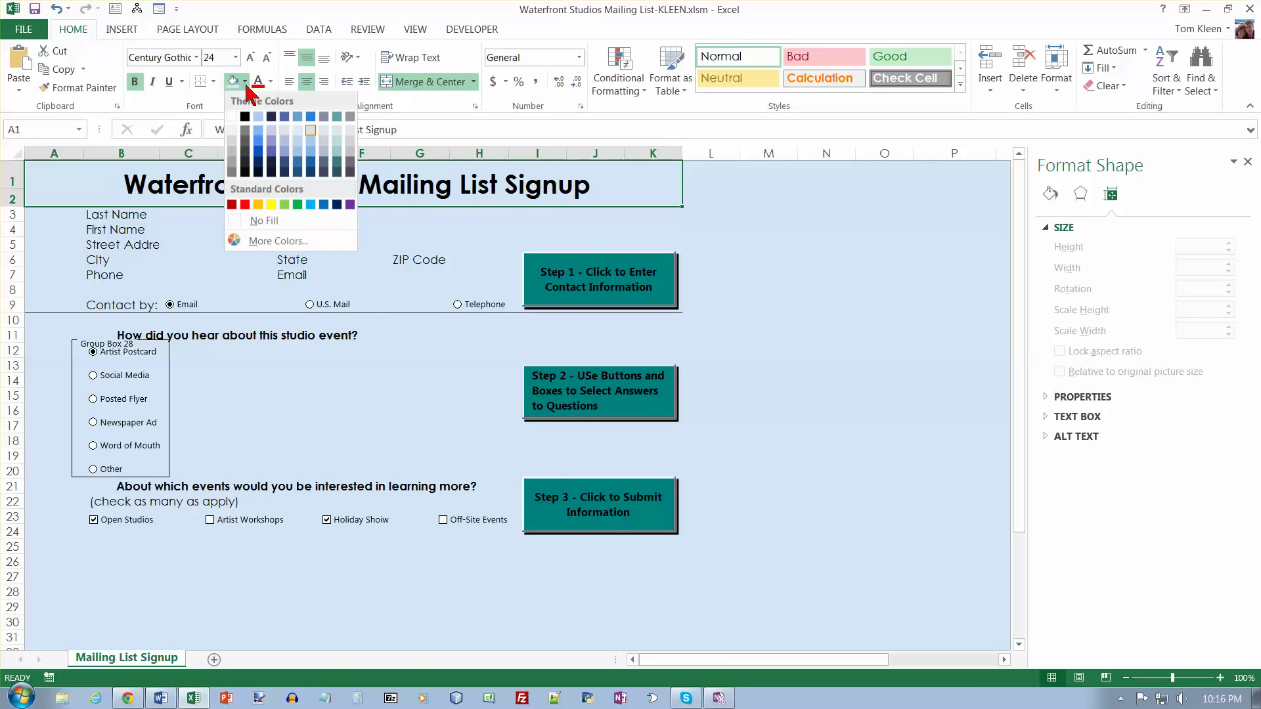
{"action": "left_click", "coordinate": [274, 153]}
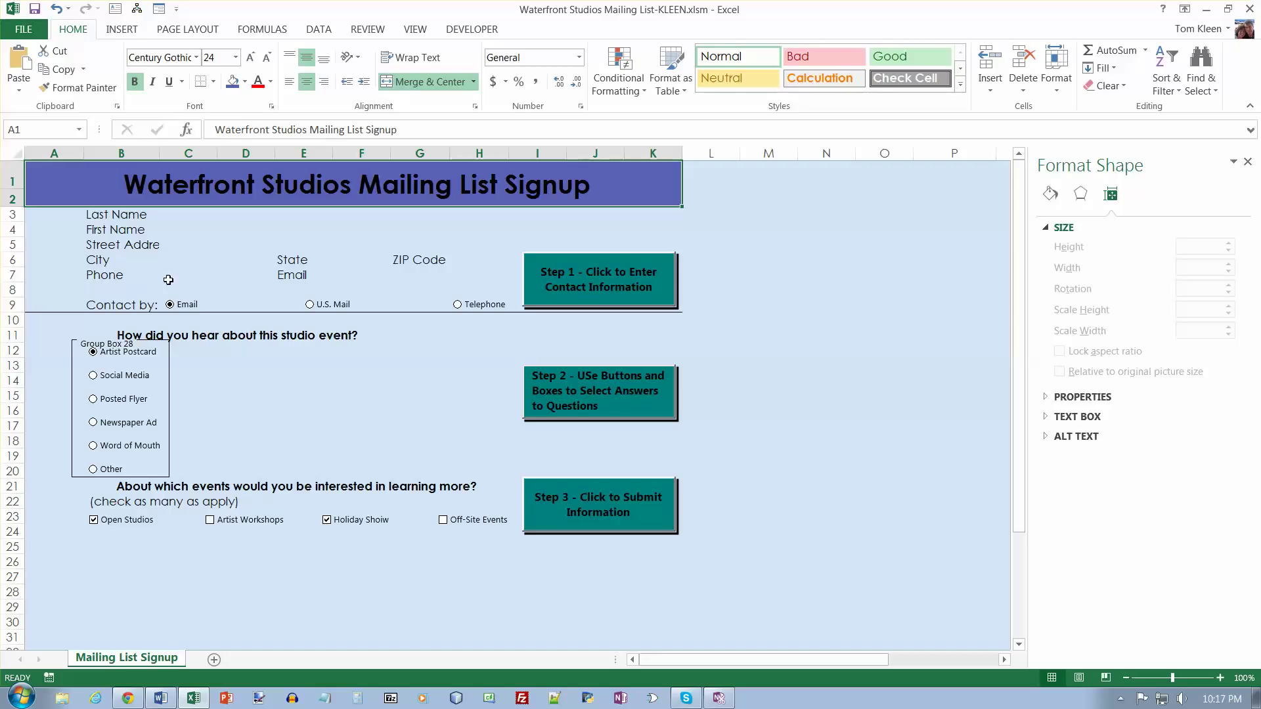
{"action": "left_click_drag", "start_coordinate": [60, 217], "coordinate": [644, 326]}
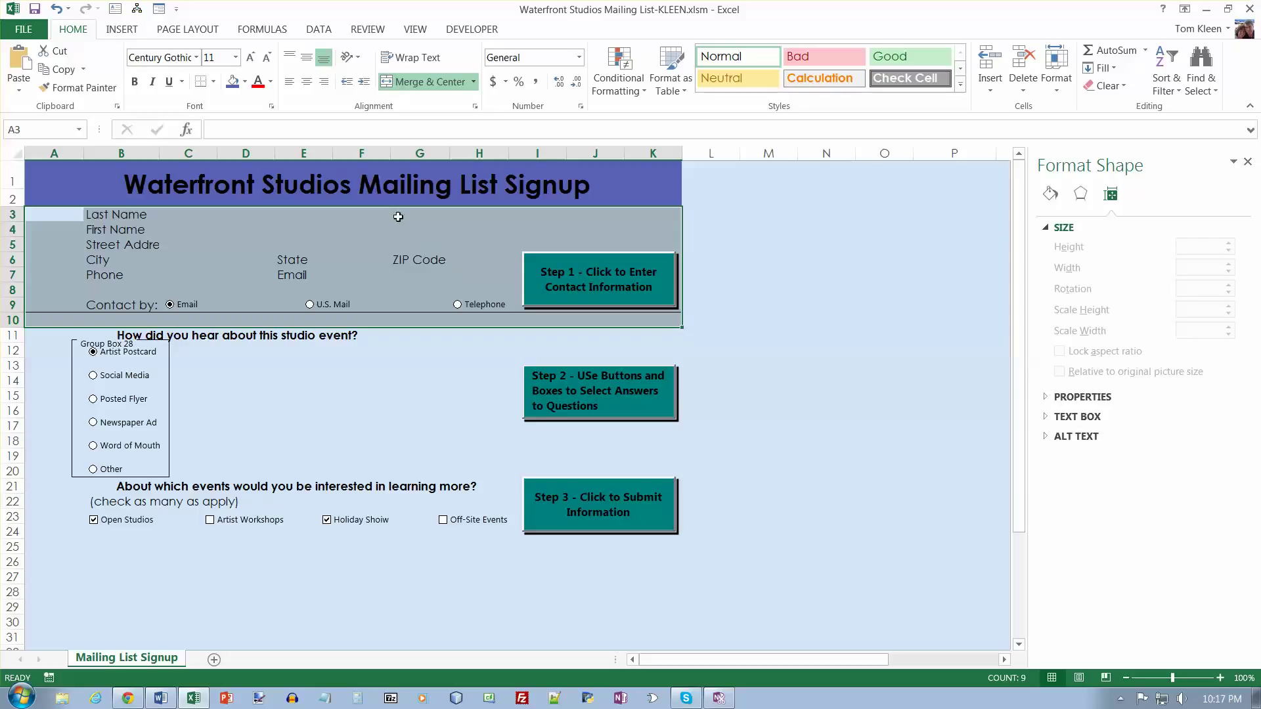
Shade A3:K10 Blue, Accent 3, Darker 25%, then select the label cells and rows 10–24
{"action": "left_click", "coordinate": [245, 82]}
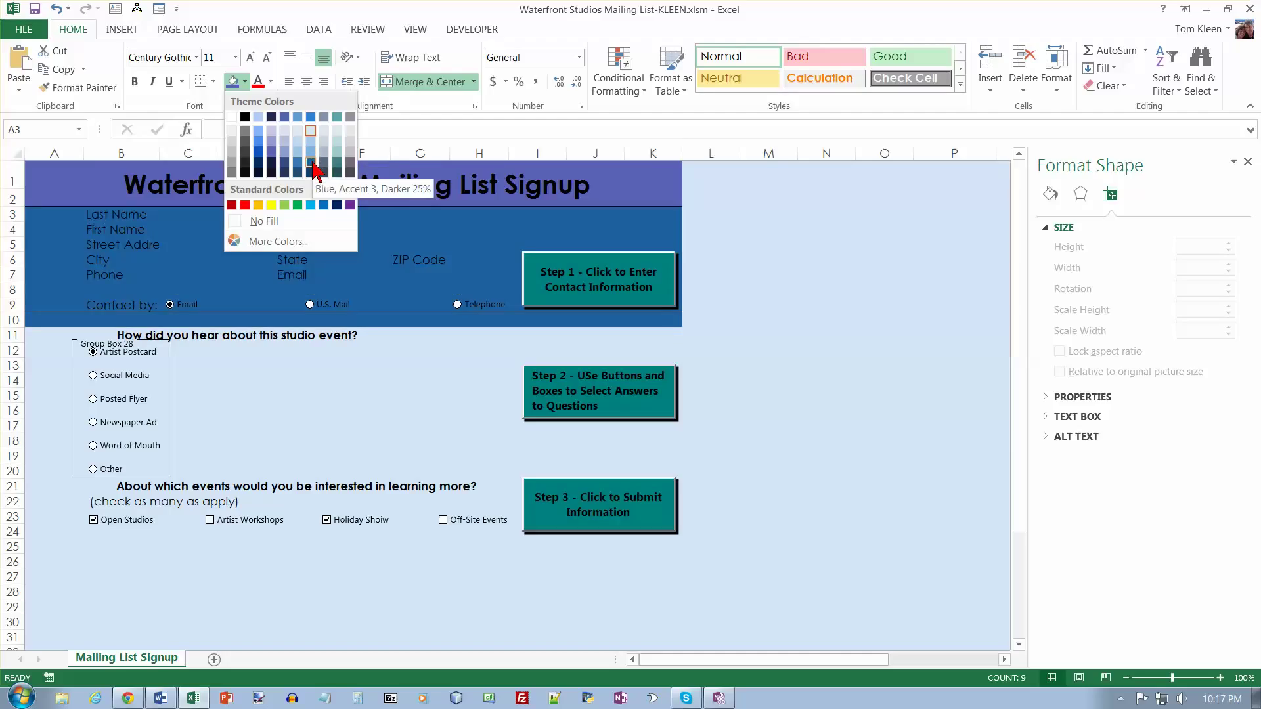
{"action": "left_click", "coordinate": [311, 163]}
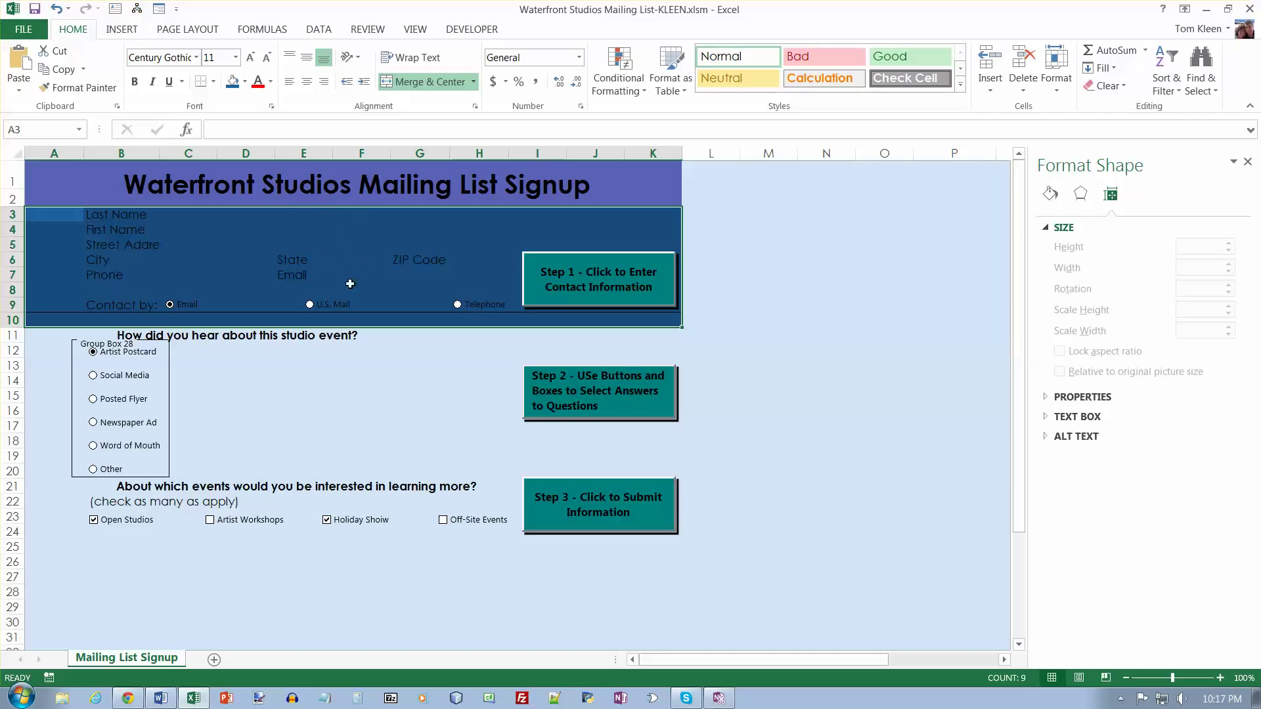
{"action": "left_click", "coordinate": [63, 217]}
{"action": "left_click_drag", "start_coordinate": [64, 217], "coordinate": [110, 273]}
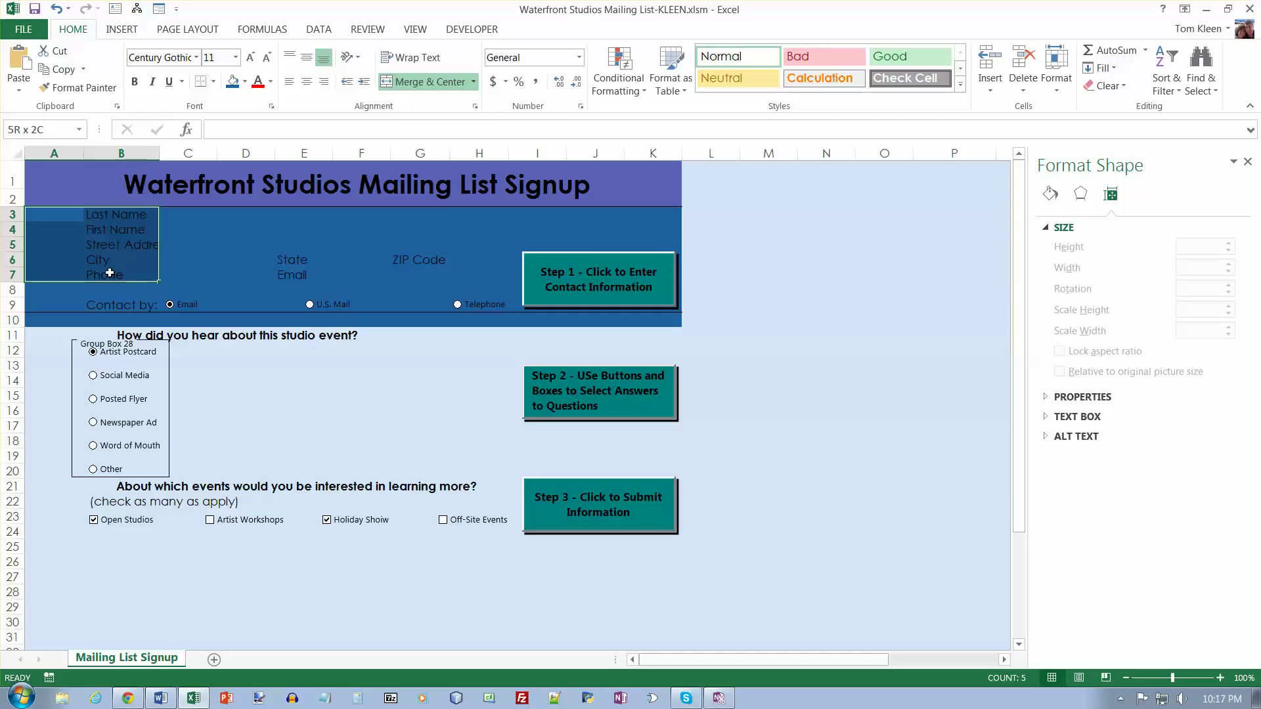
{"action": "left_click_drag", "start_coordinate": [110, 273], "coordinate": [109, 274]}
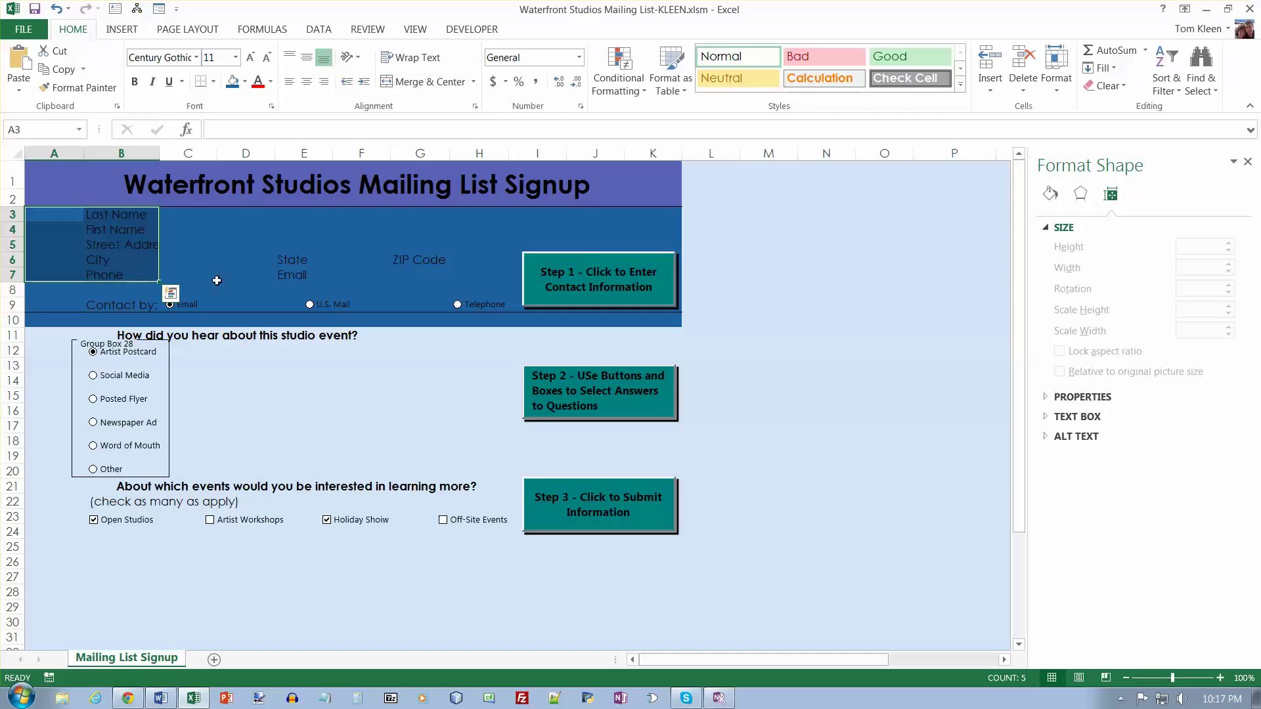
{"action": "left_click_drag", "start_coordinate": [296, 261], "coordinate": [297, 270], "text": "ctrl"}
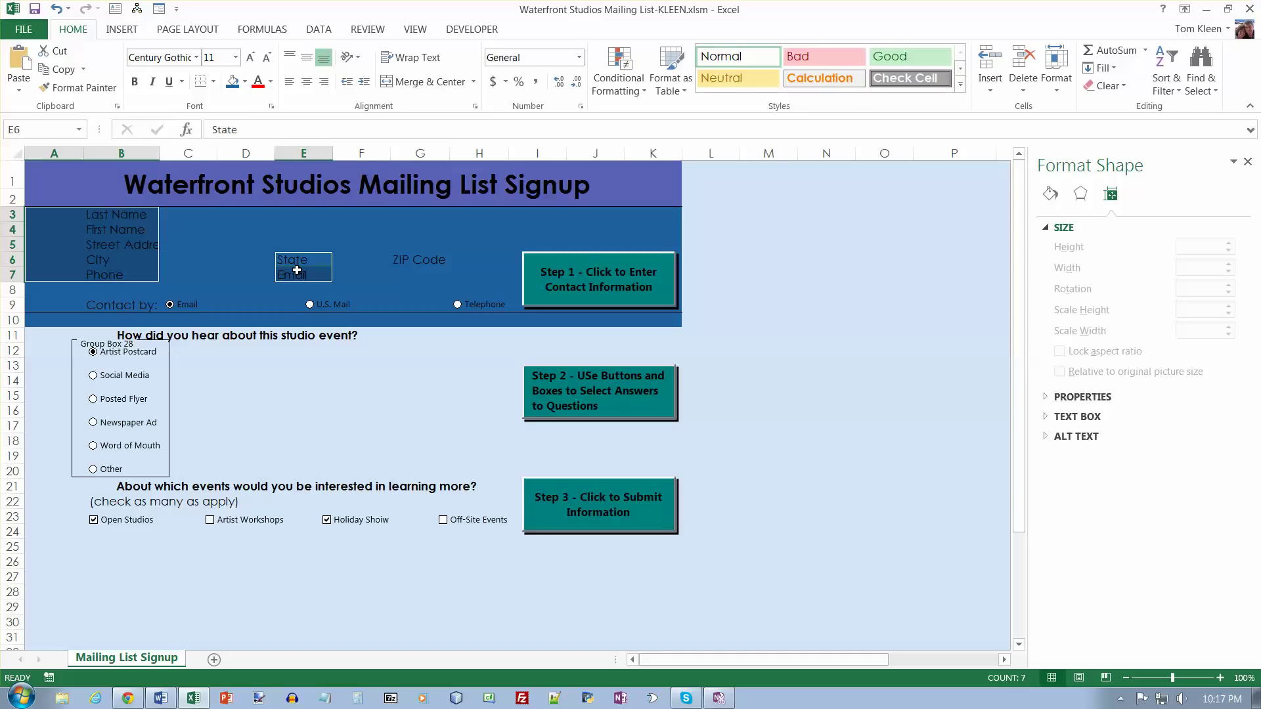
{"action": "left_click", "coordinate": [427, 262], "text": "ctrl"}
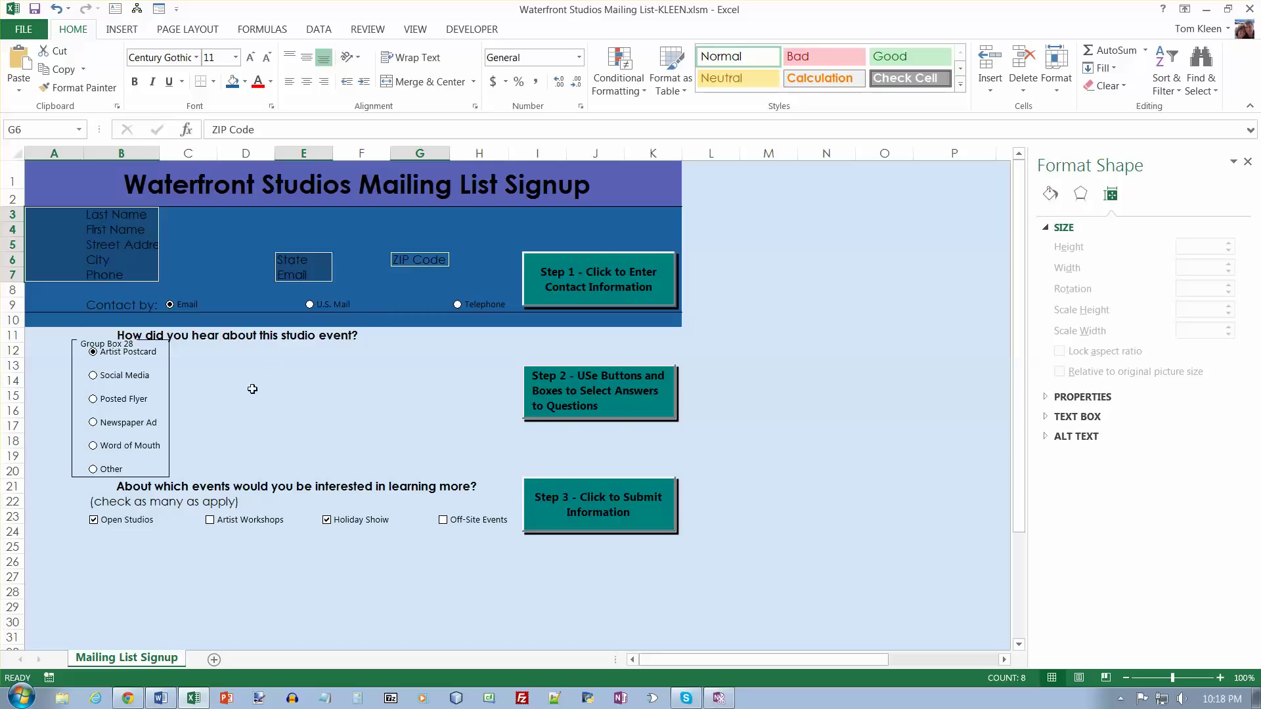
{"action": "left_click_drag", "start_coordinate": [74, 321], "coordinate": [638, 524], "text": "ctrl"}
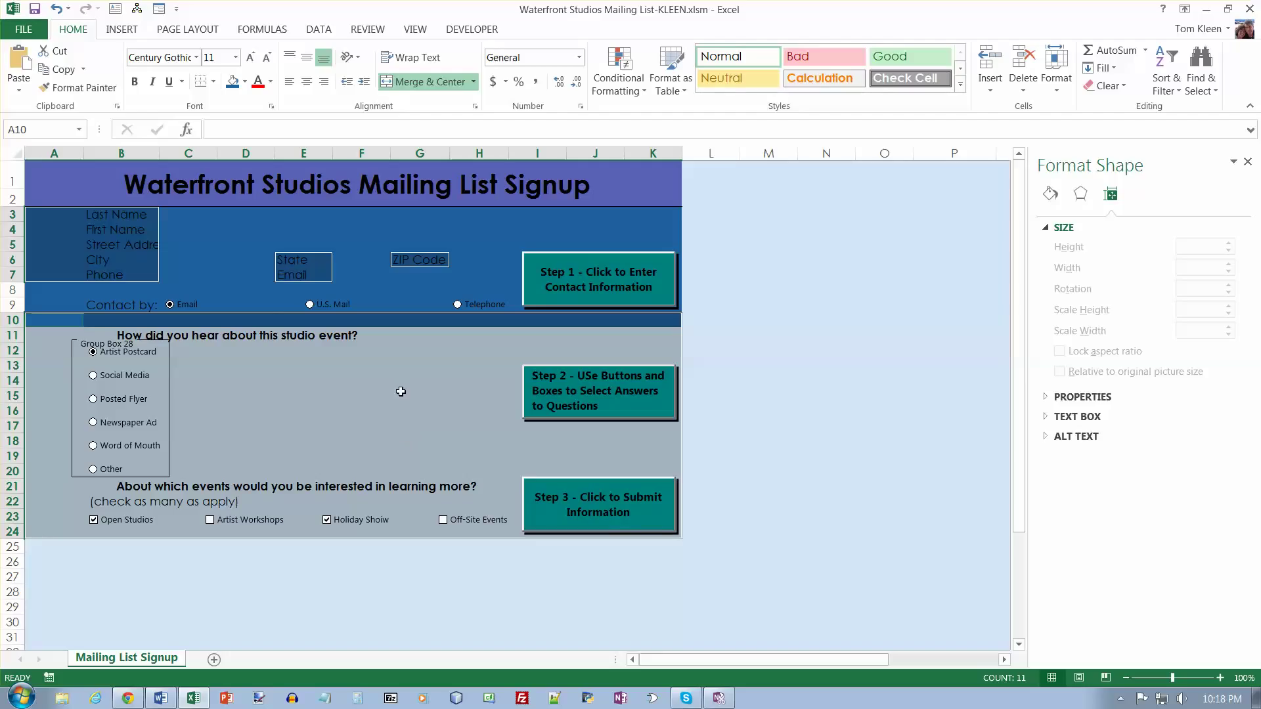
Fill the questions rows Blue, Accent 3, Darker 25%, then select I20:K24
{"action": "left_click", "coordinate": [244, 81]}
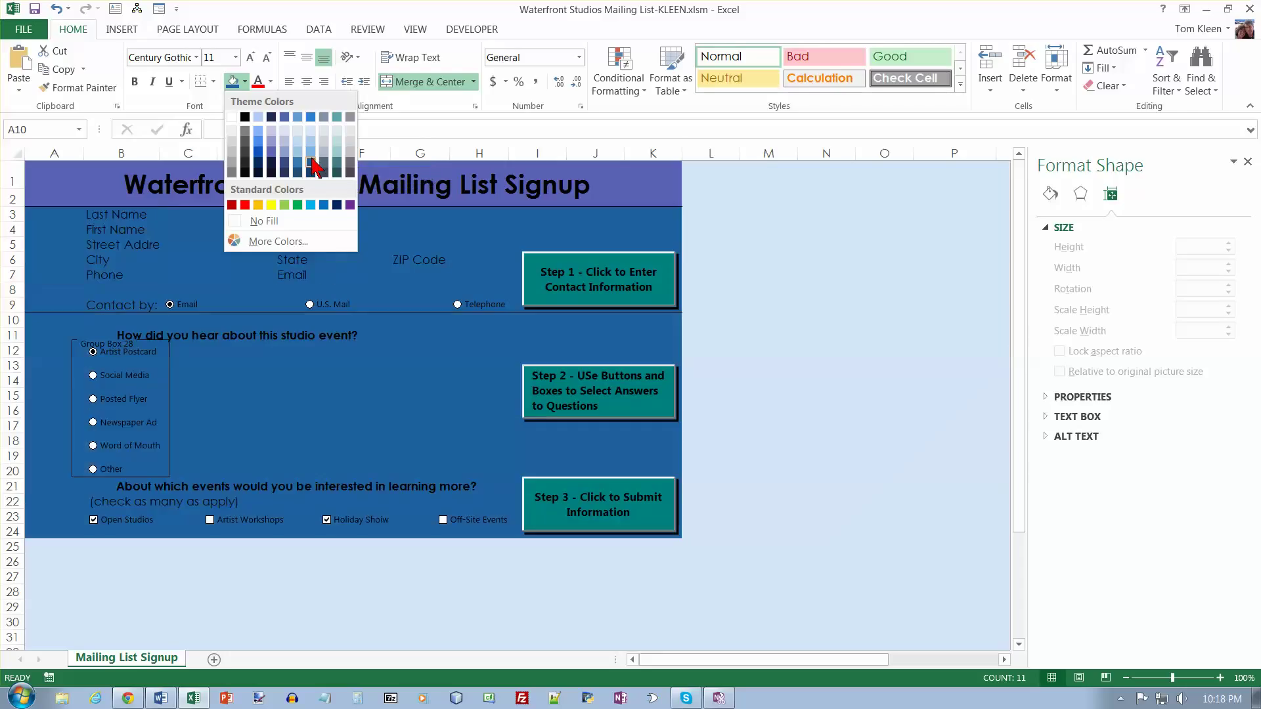
{"action": "left_click", "coordinate": [314, 167]}
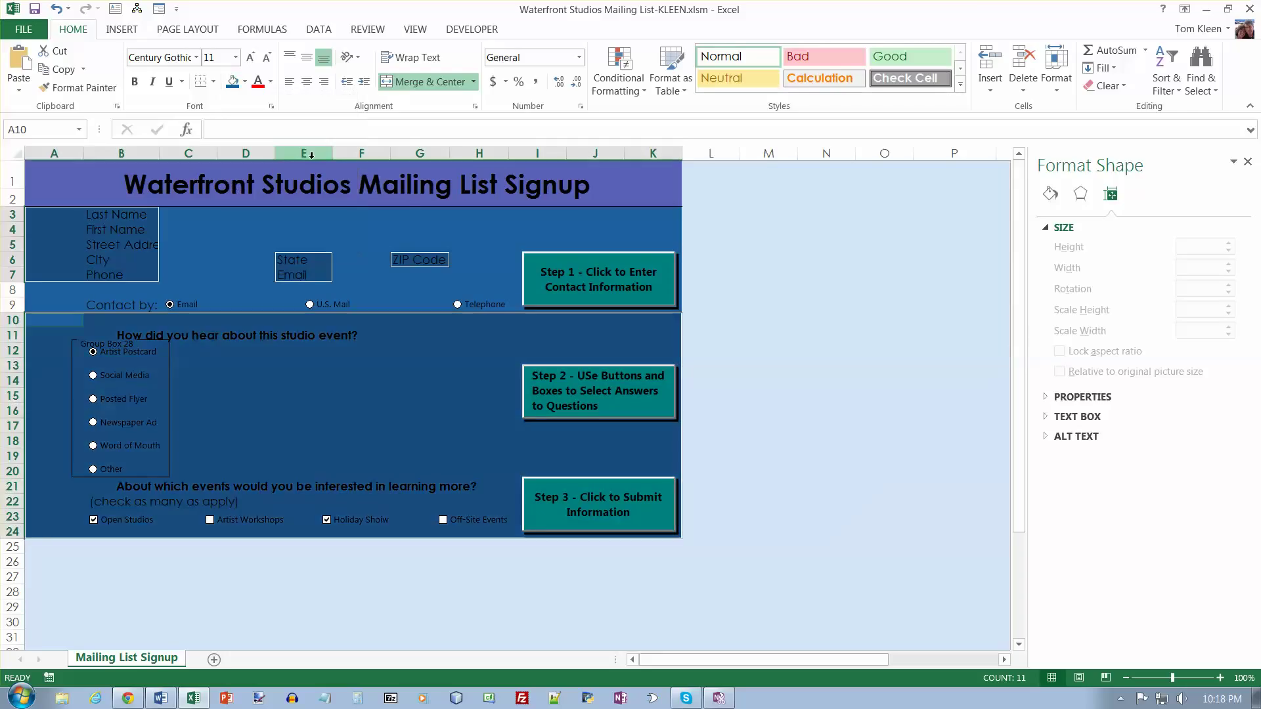
{"action": "left_click", "coordinate": [546, 472]}
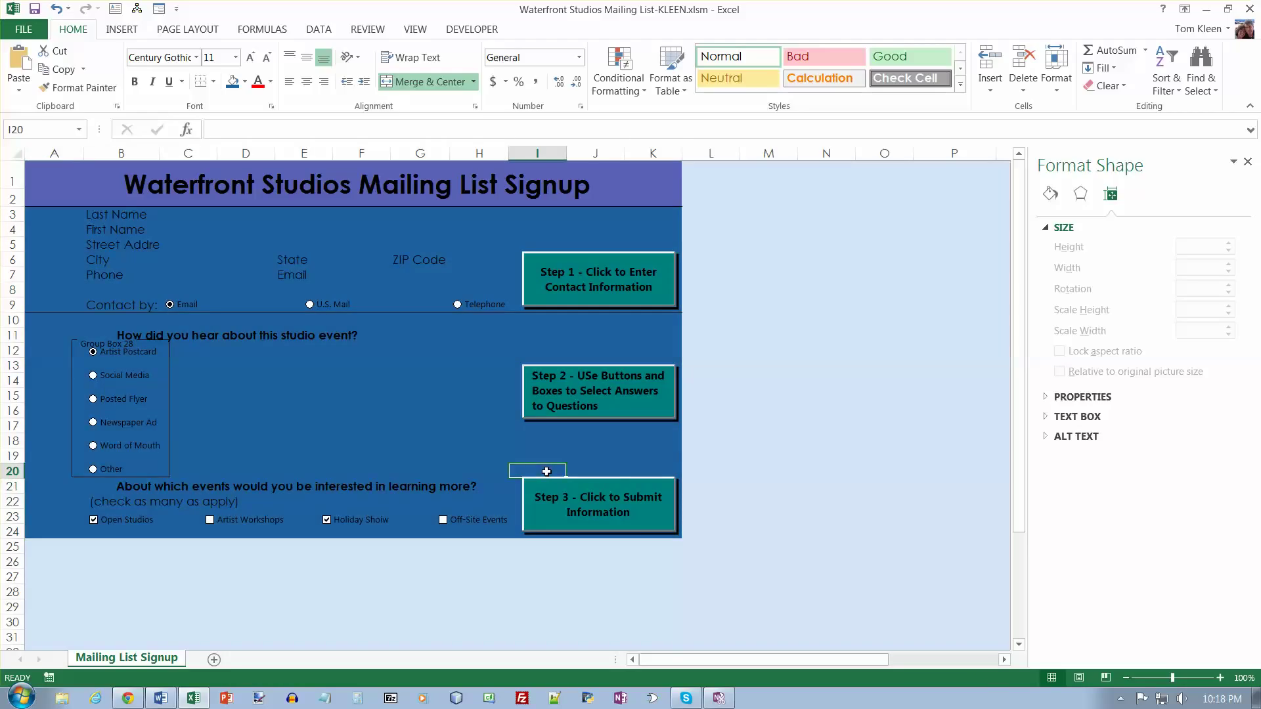
{"action": "left_click_drag", "start_coordinate": [547, 472], "coordinate": [655, 530]}
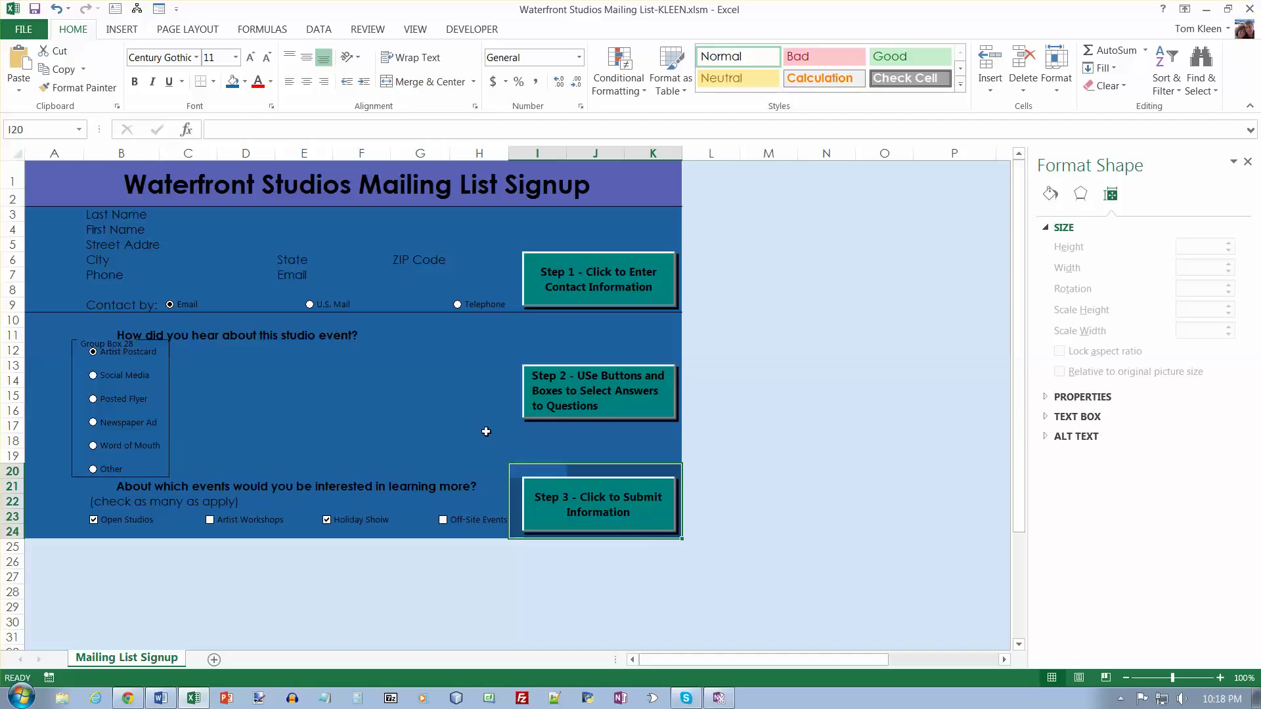
Fill I20:K24 with Blue-Gray, Accent 1, Darker 25%
{"action": "left_click", "coordinate": [245, 83]}
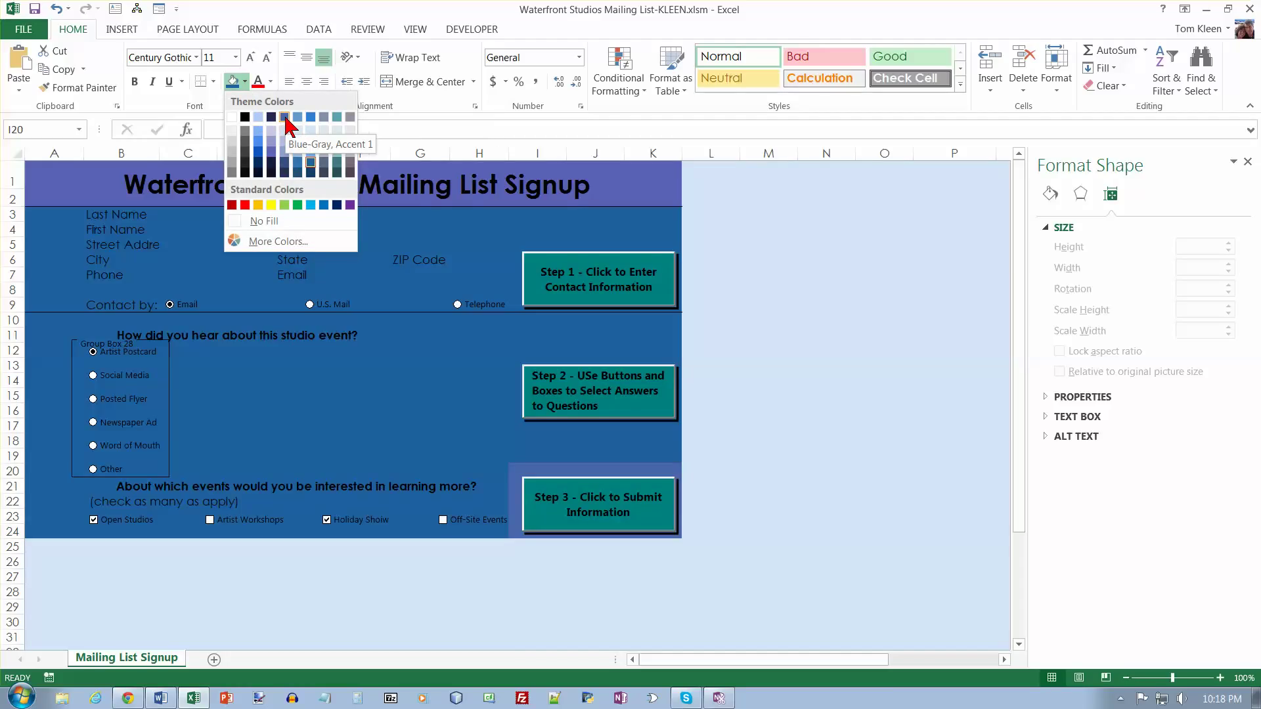
{"action": "left_click", "coordinate": [285, 163]}
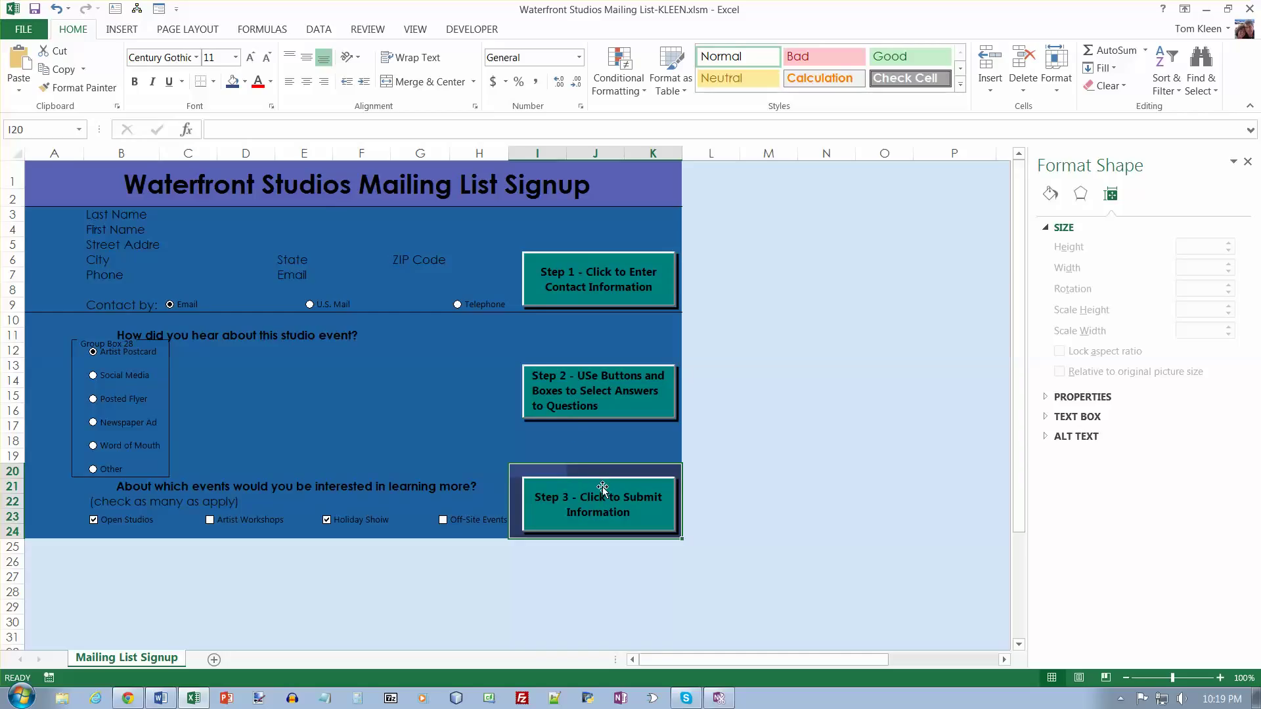
Move the Step 1, 2 and 3 buttons together slightly up-left, then deselect them
{"action": "left_click", "coordinate": [577, 289]}
{"action": "left_click", "coordinate": [588, 392], "text": "ctrl"}
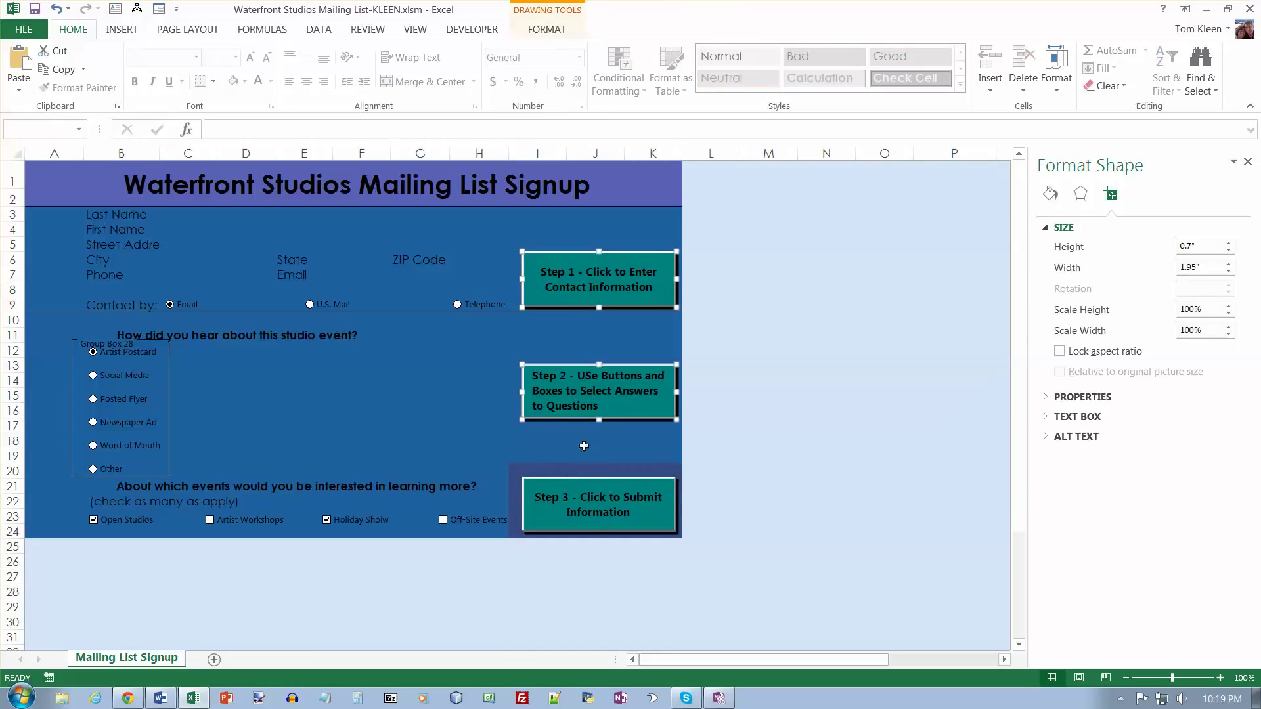
{"action": "left_click", "coordinate": [588, 498], "text": "ctrl"}
{"action": "left_click_drag", "start_coordinate": [588, 496], "coordinate": [584, 491]}
{"action": "left_click", "coordinate": [575, 454]}
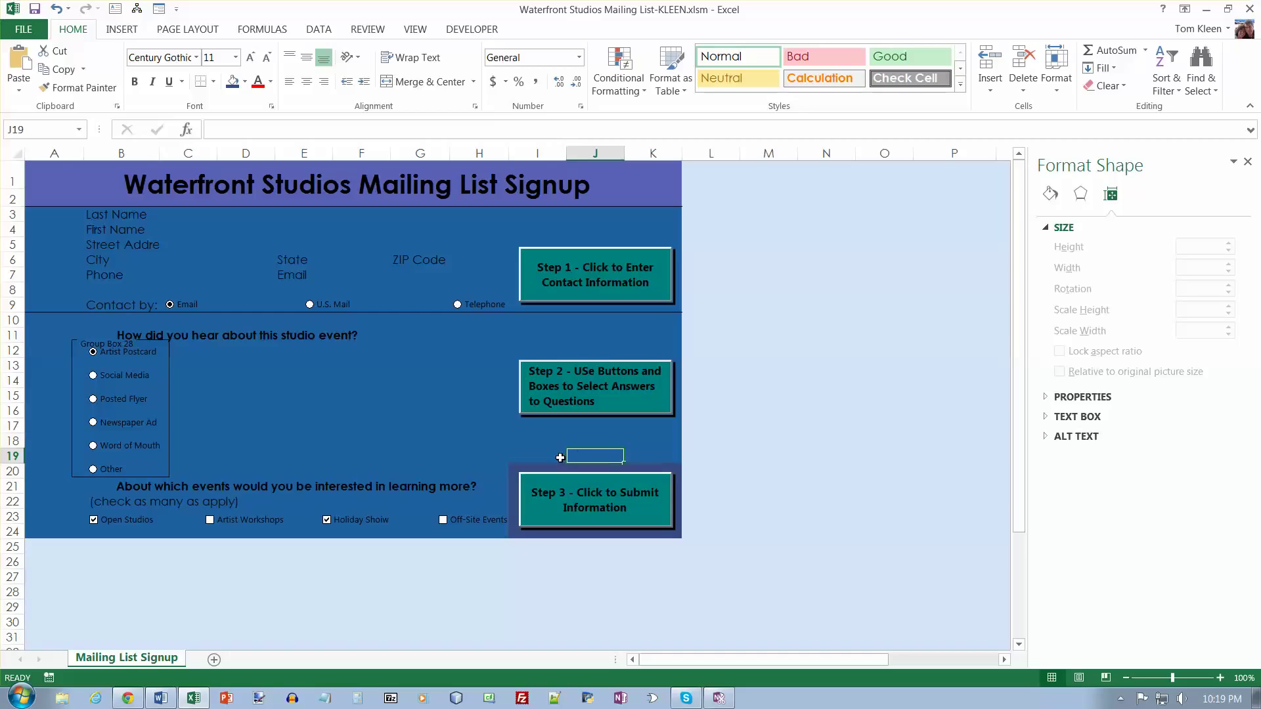
{"action": "left_click", "coordinate": [780, 526]}
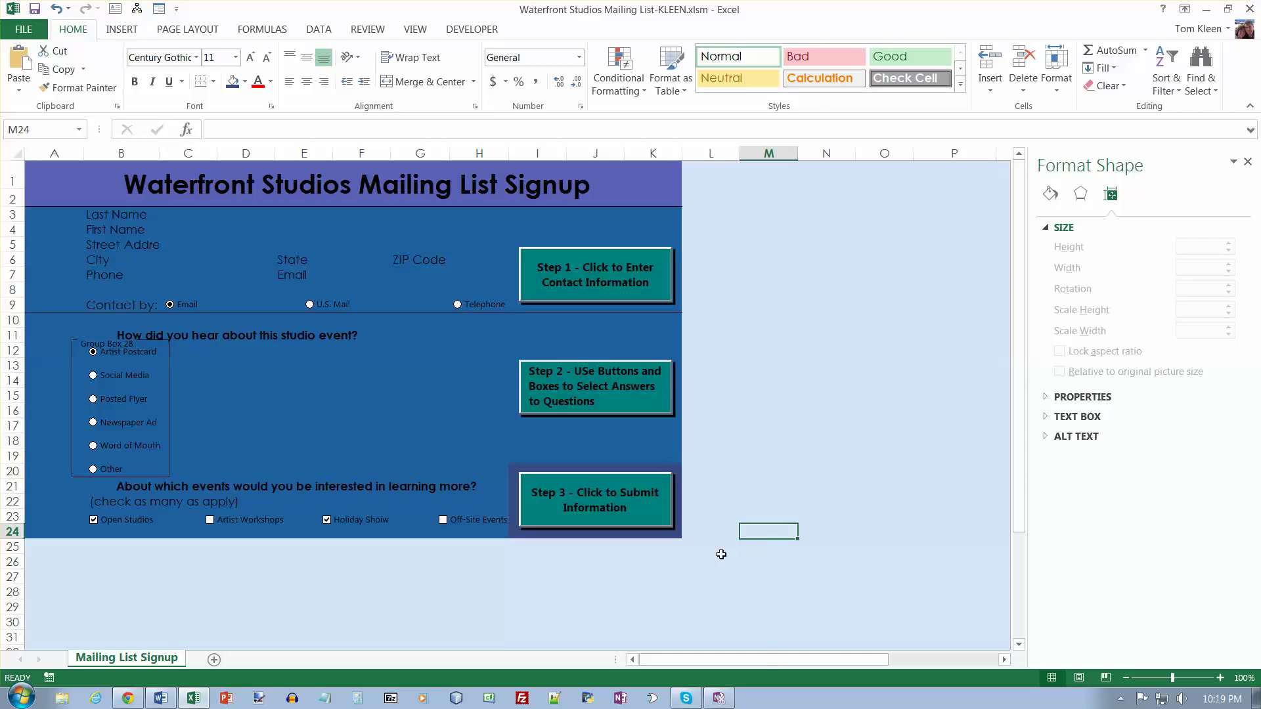
Close the Format Shape pane
{"action": "left_click", "coordinate": [1248, 162]}
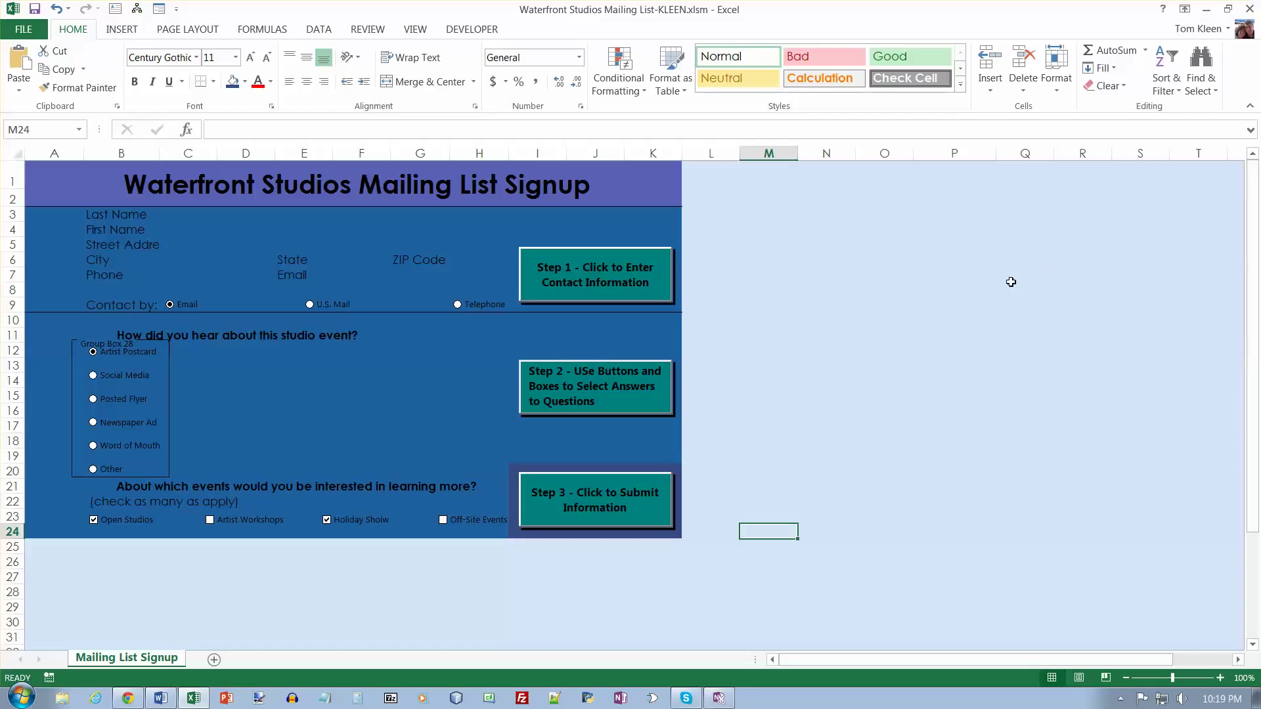